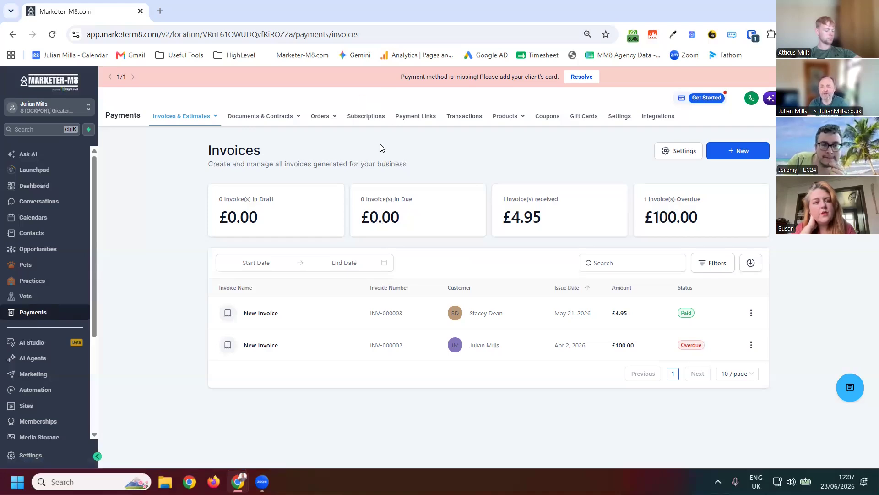
Step: Open the MM8 GDPR Agreement from the Documents & Contracts templates
left_click(261, 116)
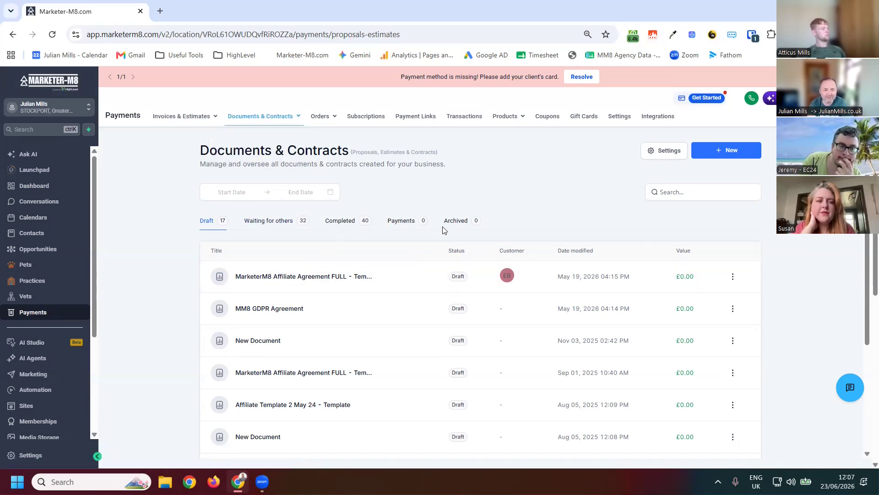
mouse_move(255, 117)
left_click(235, 151)
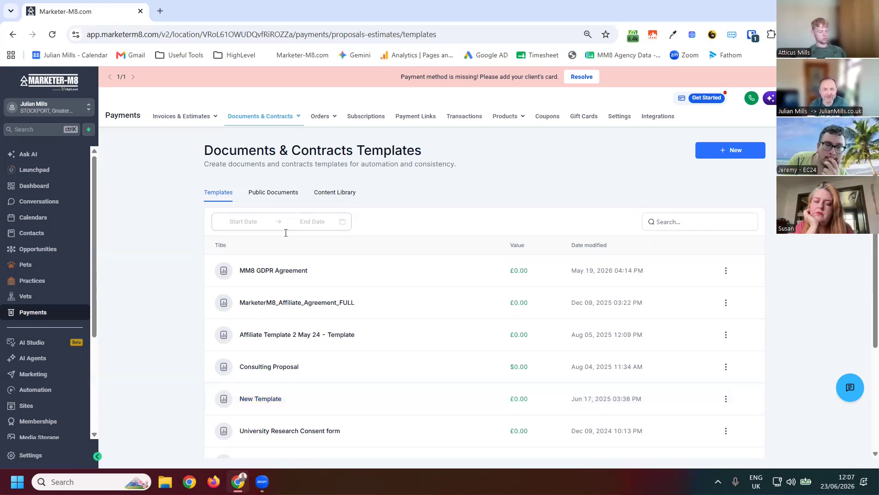
left_click(277, 272)
Step: Read through the MM8 GDPR Agreement template down to its Signatures section, and leave it without saving changes
scroll(386, 237, "down", 12)
scroll(386, 237, "up", 14)
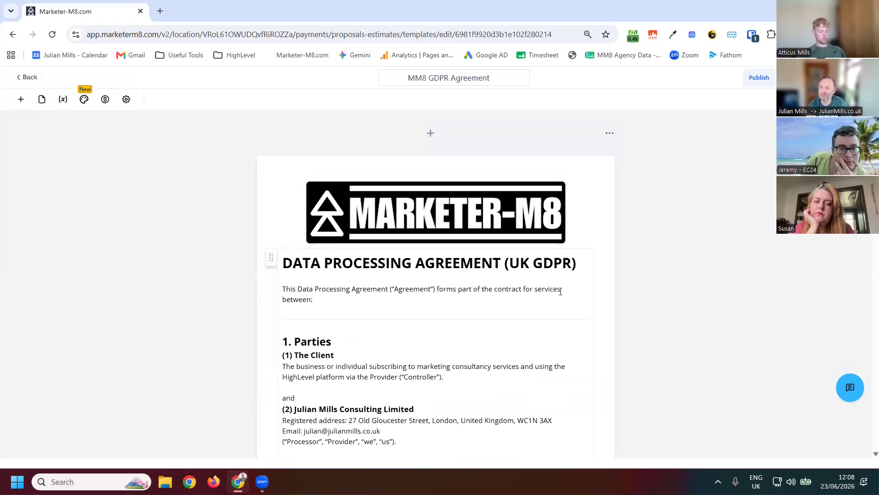
scroll(503, 296, "down", 20)
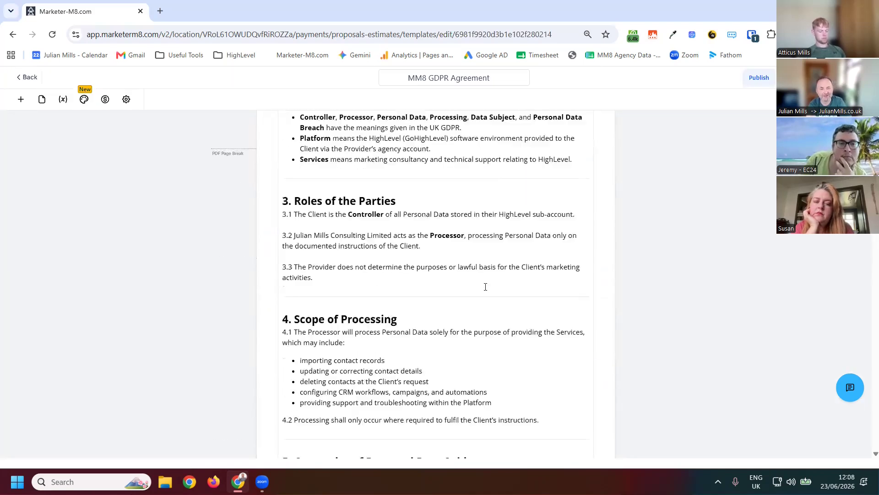
scroll(465, 277, "down", 15)
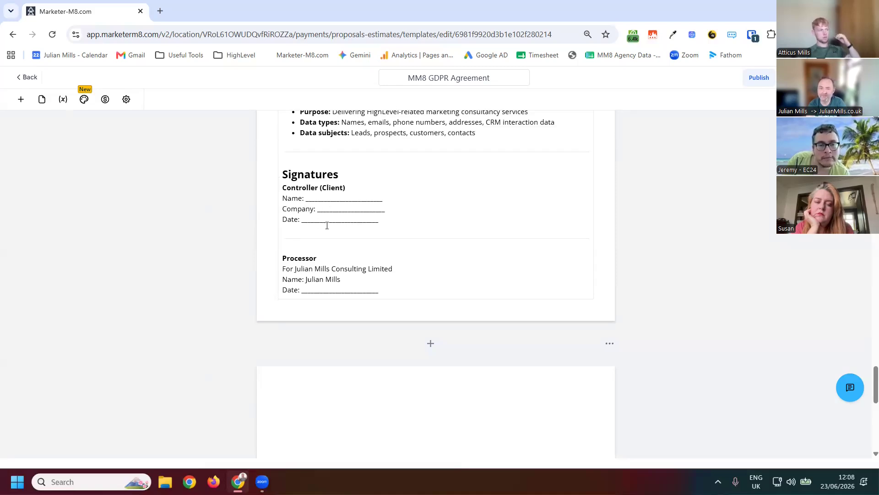
scroll(437, 311, "down", 6)
scroll(432, 306, "up", 6)
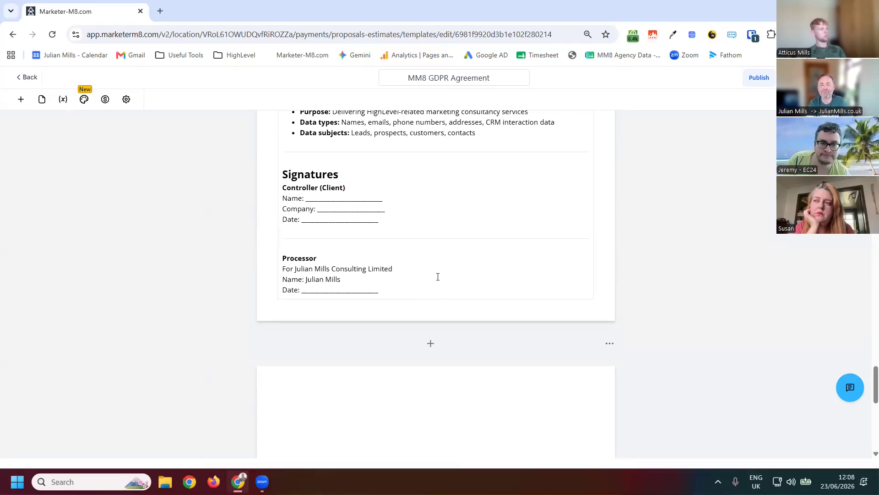
scroll(437, 276, "up", 10)
scroll(438, 276, "up", 20)
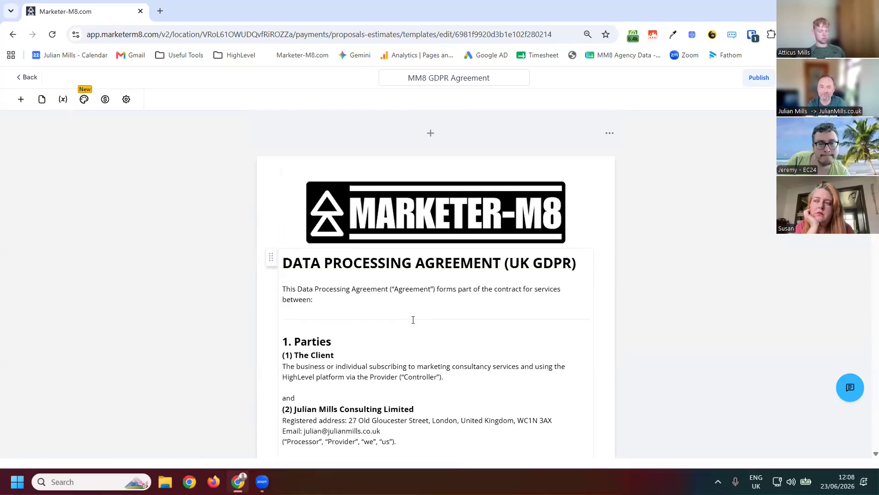
scroll(413, 319, "down", 15)
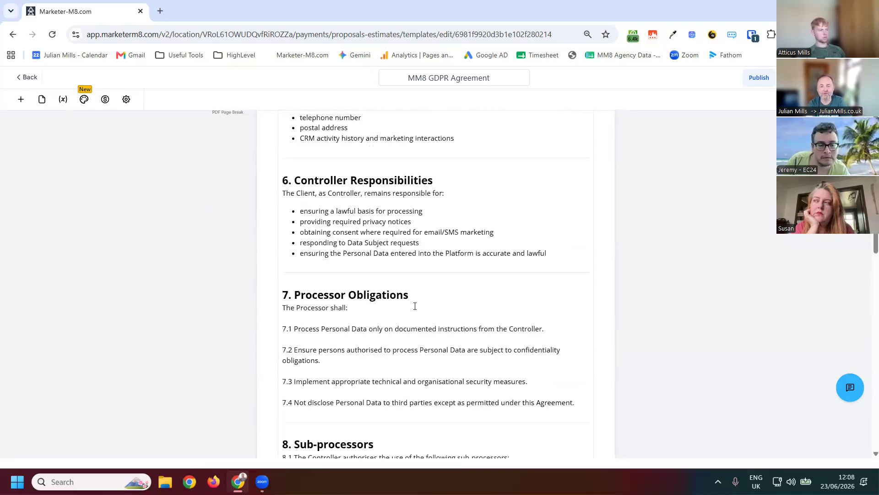
scroll(415, 306, "down", 6)
scroll(387, 302, "down", 4)
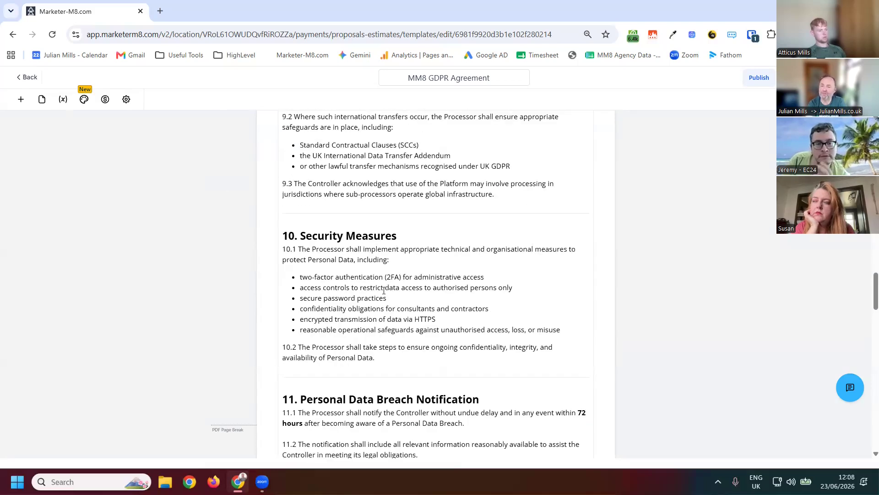
scroll(372, 280, "down", 20)
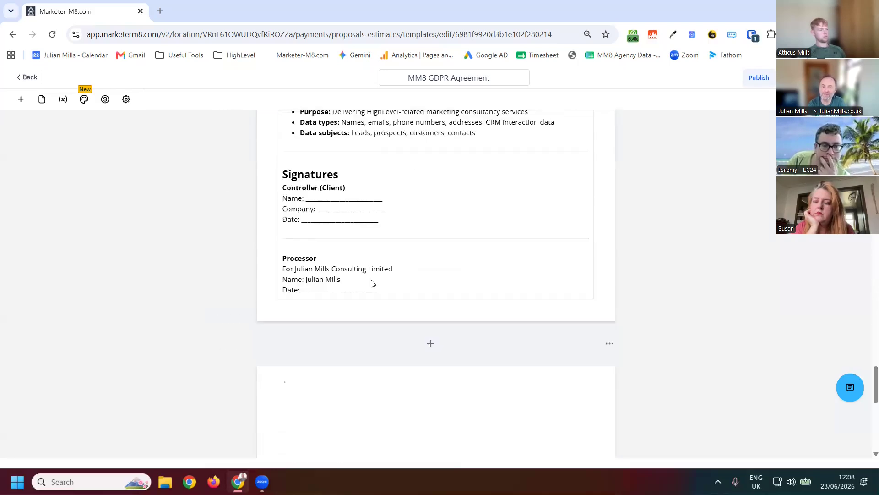
scroll(372, 283, "up", 2)
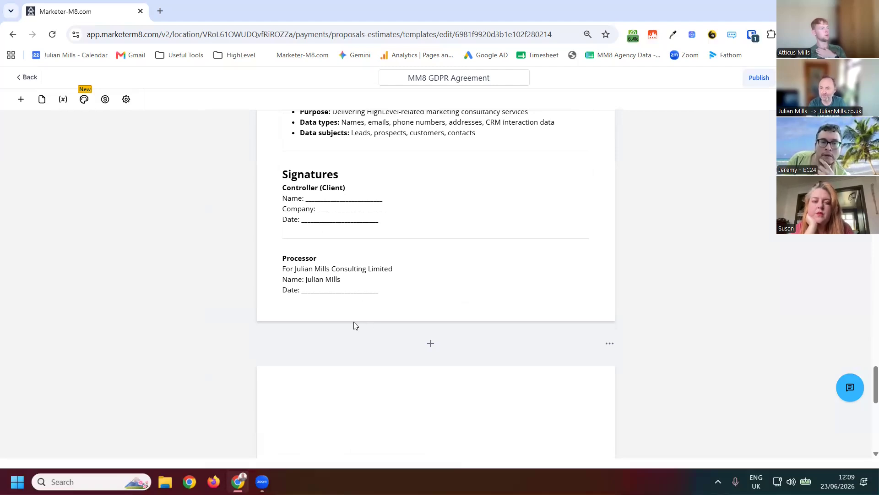
scroll(360, 313, "up", 7)
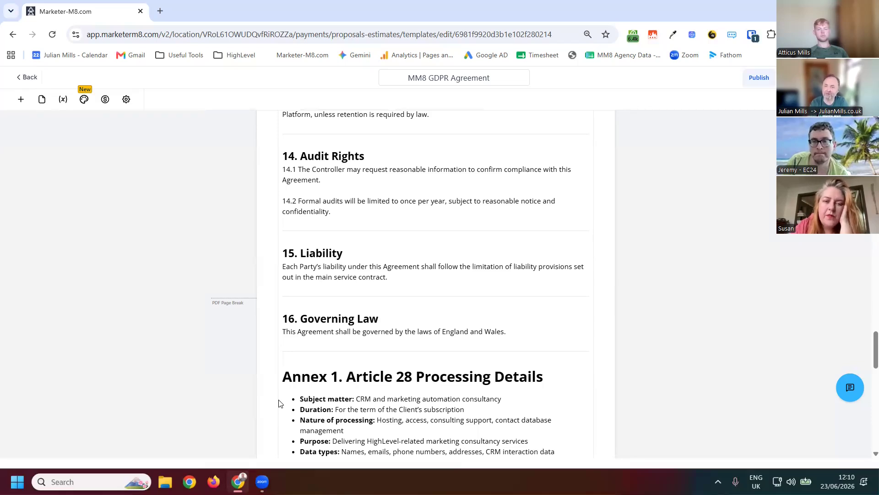
left_click(26, 77)
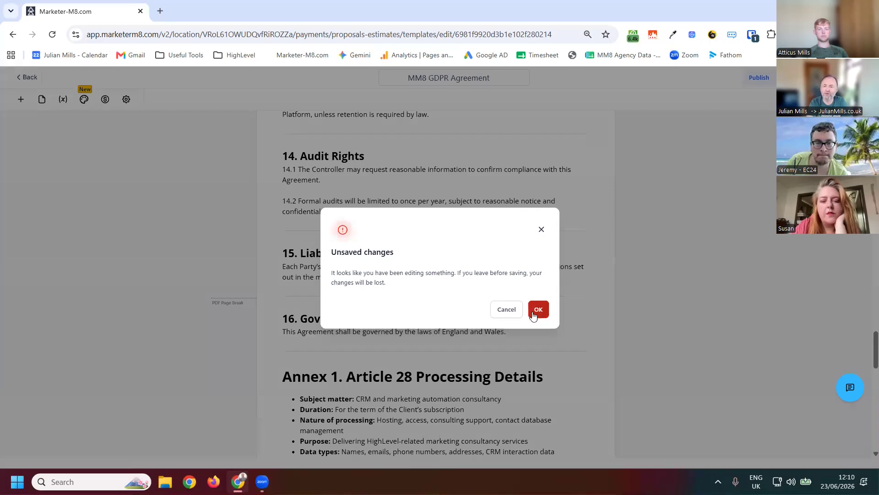
left_click(538, 310)
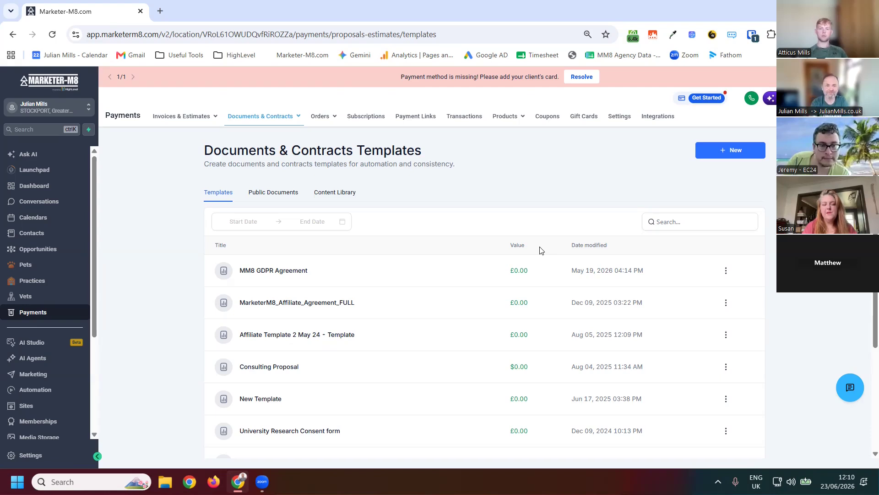
Step: Review the most recently modified MarketerM8 Affiliate Agreement FULL draft among all documents and contracts, leaving it without saving changes
mouse_move(237, 120)
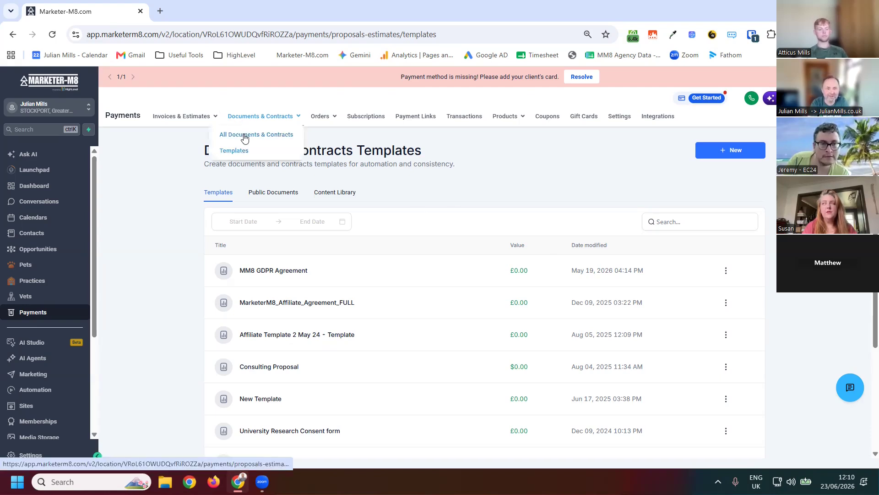
left_click(244, 137)
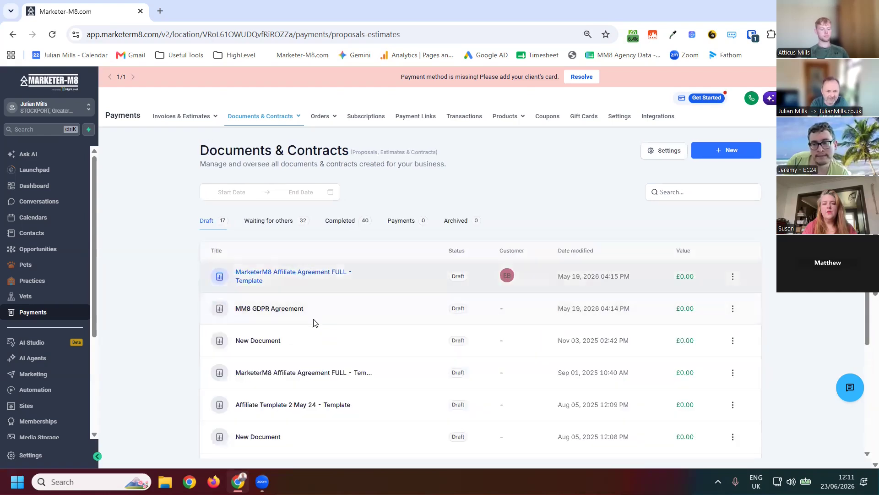
left_click(296, 278)
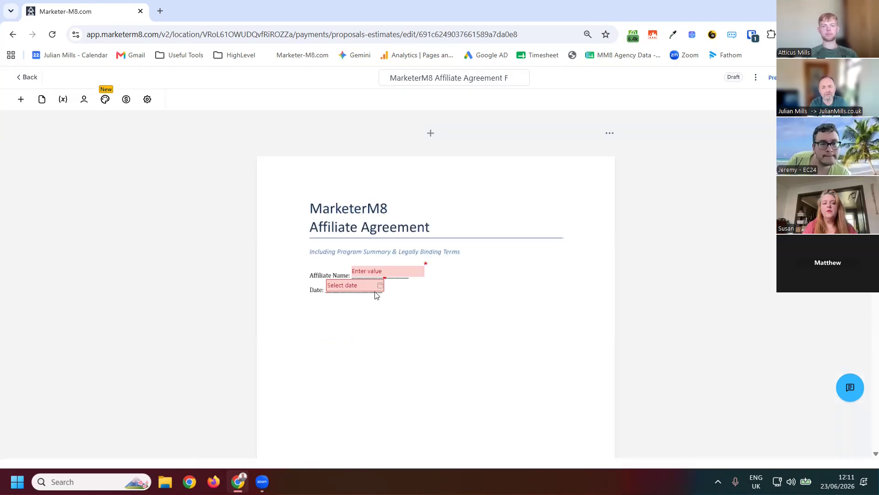
scroll(449, 298, "down", 5)
scroll(449, 299, "down", 10)
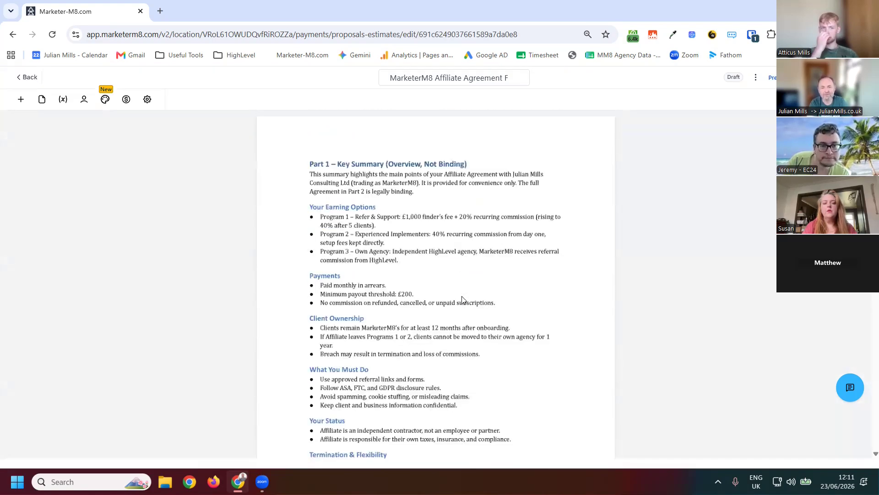
scroll(463, 300, "up", 15)
scroll(390, 307, "down", 15)
scroll(390, 280, "down", 20)
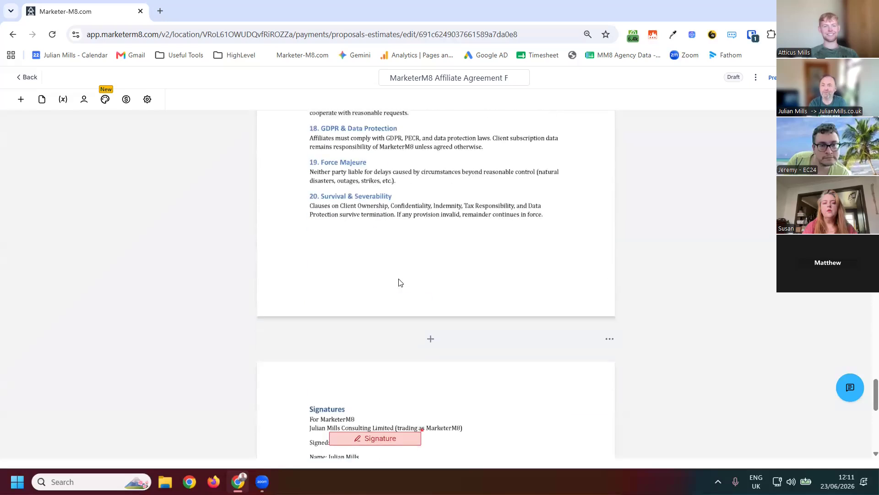
left_click(25, 77)
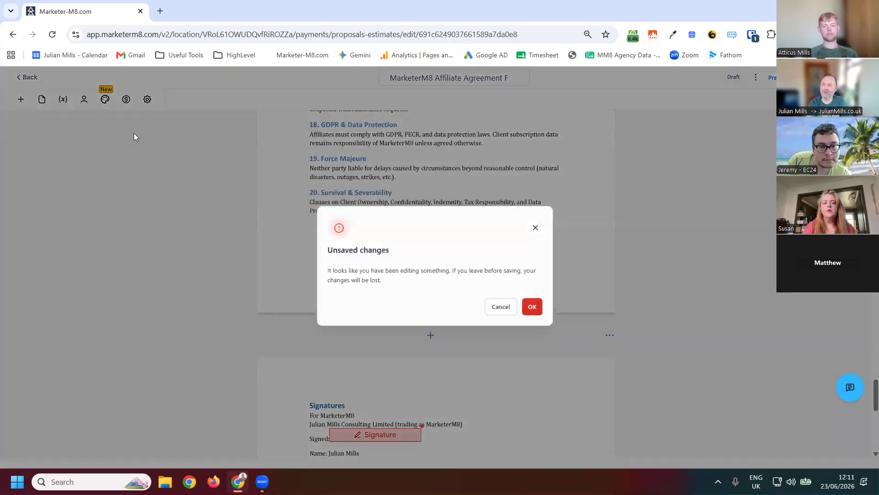
left_click(534, 306)
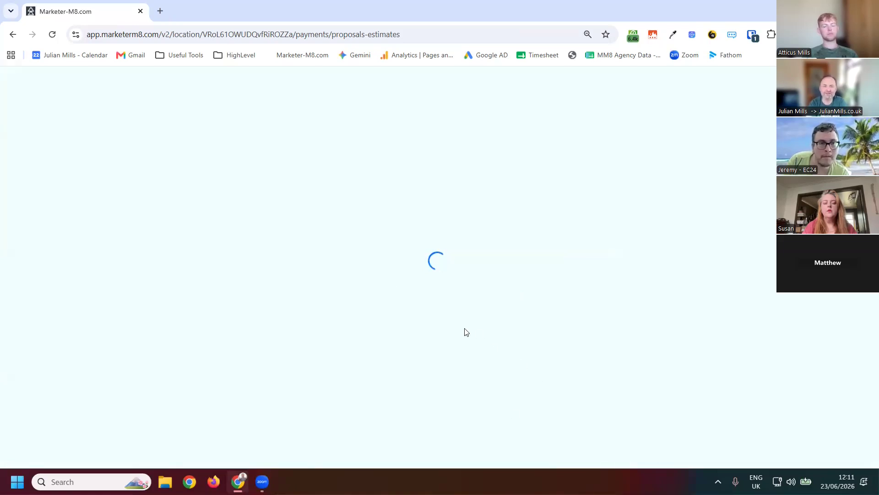
Step: Examine the products, tax and terms of the "test" invoice template, and return to the invoice templates list
mouse_move(169, 117)
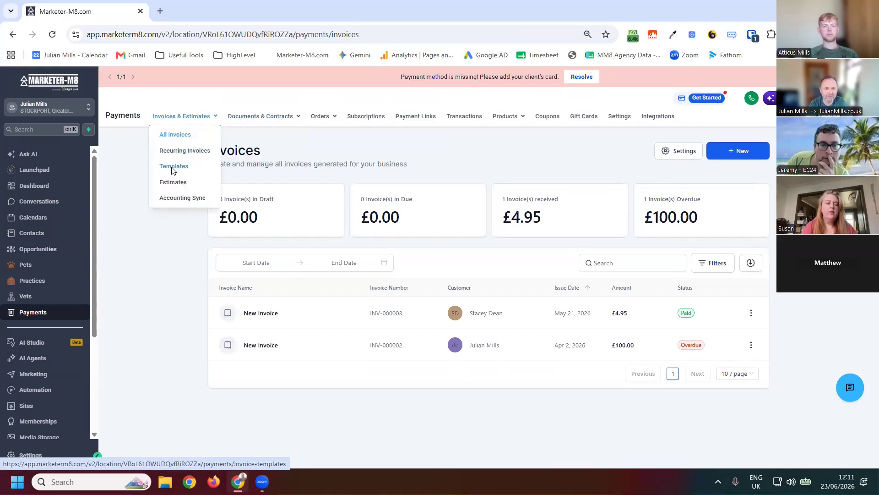
left_click(171, 171)
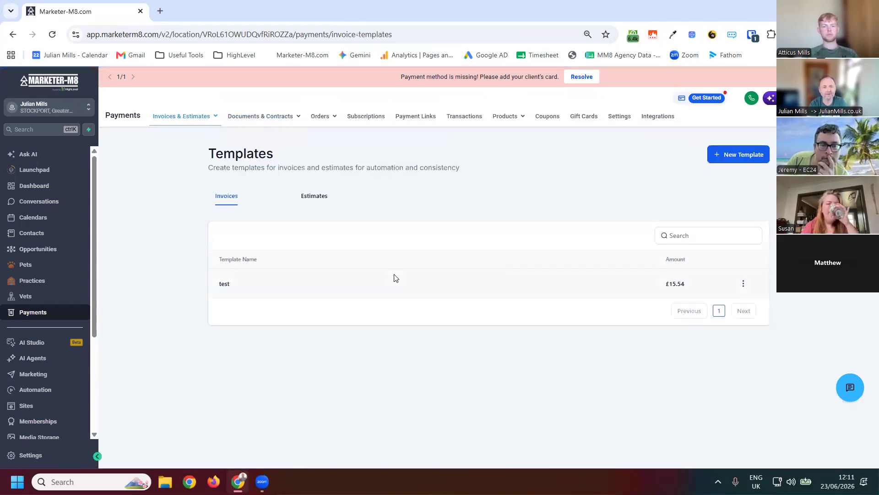
left_click(232, 286)
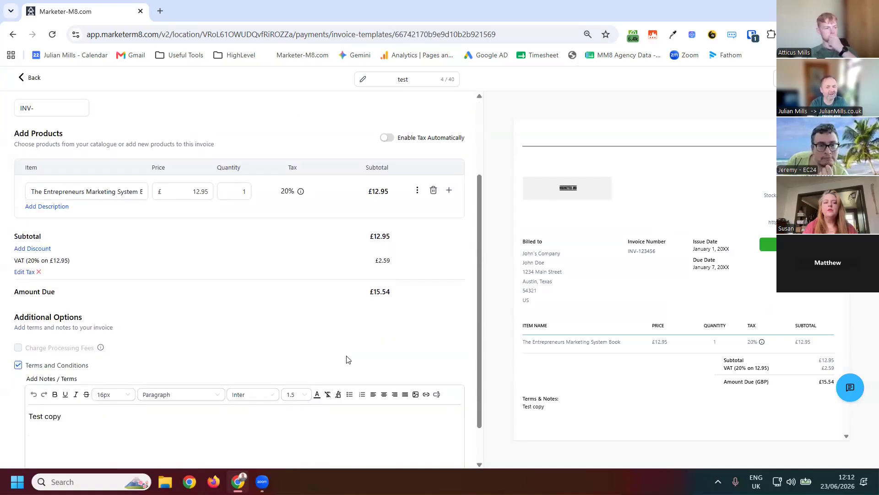
scroll(321, 347, "down", 2)
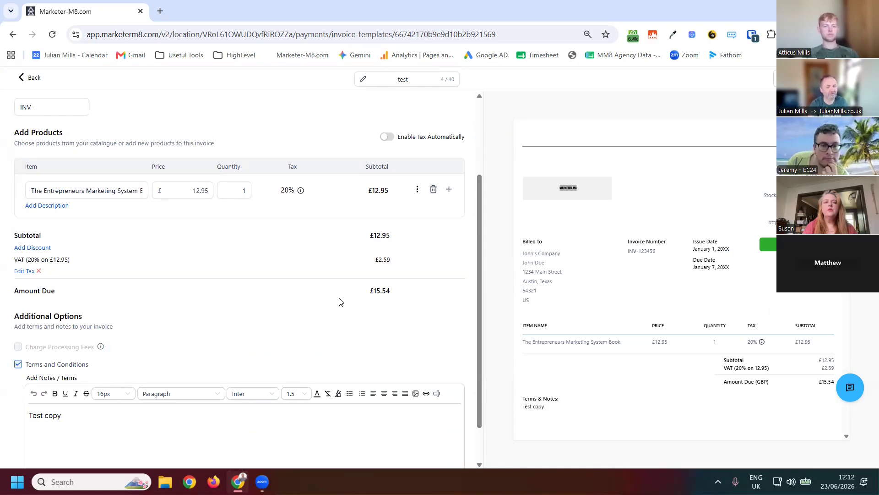
scroll(316, 288, "up", 2)
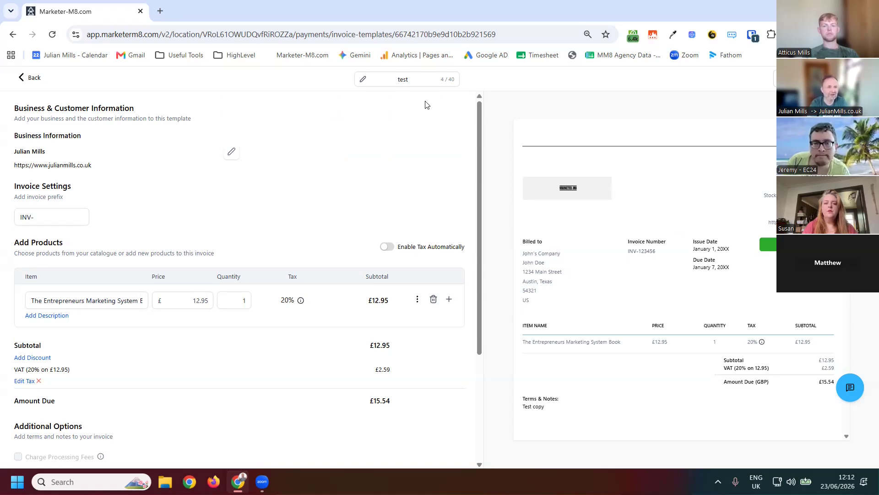
left_click(21, 78)
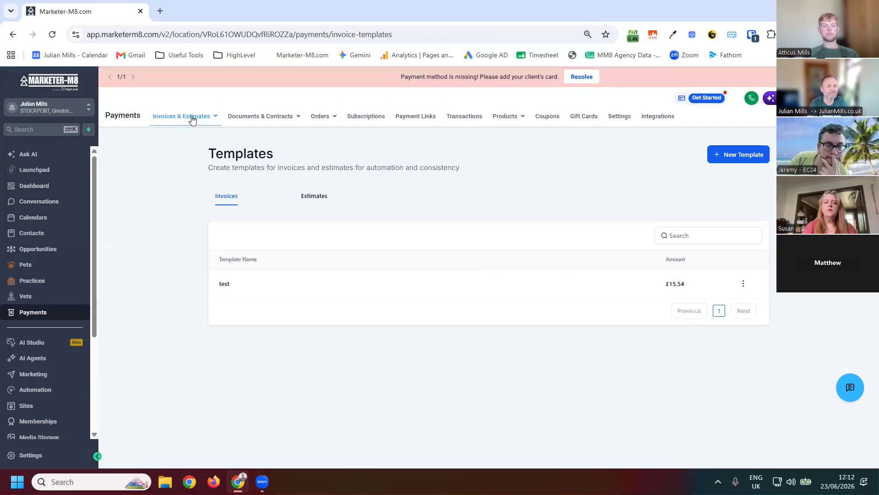
Step: View the list of submitted orders and the list of customer subscriptions in Payments
left_click(193, 118)
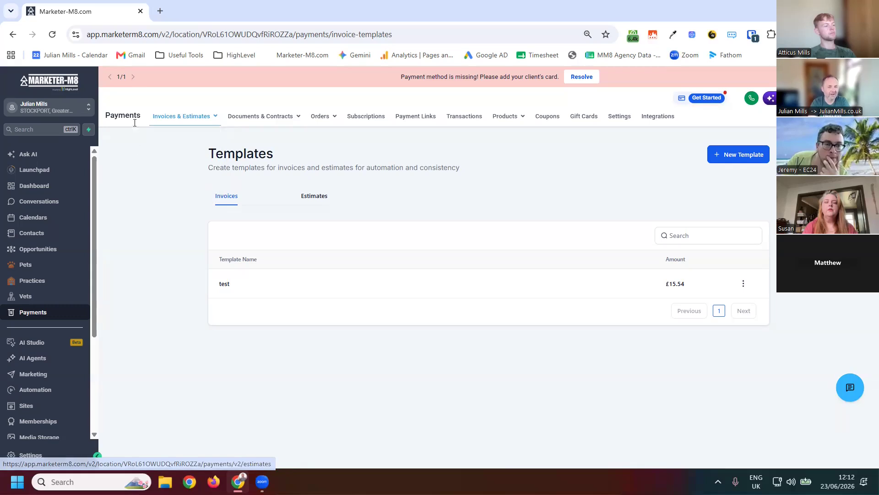
mouse_move(315, 117)
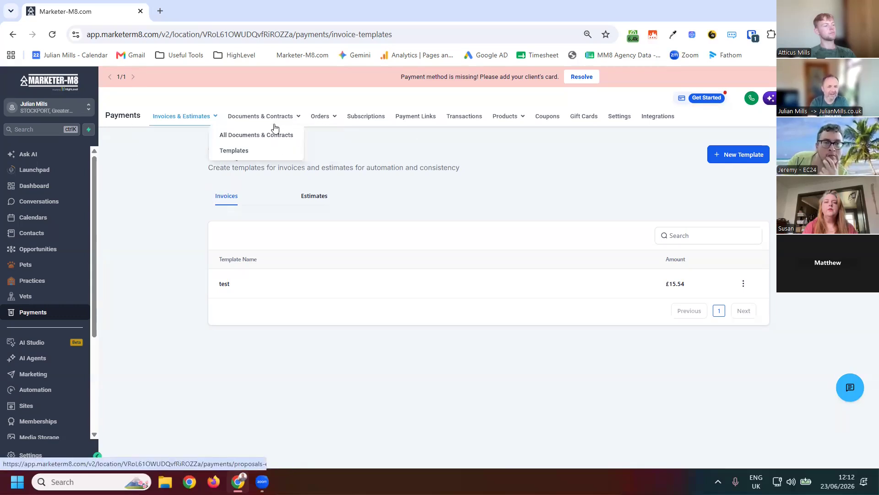
left_click(283, 136)
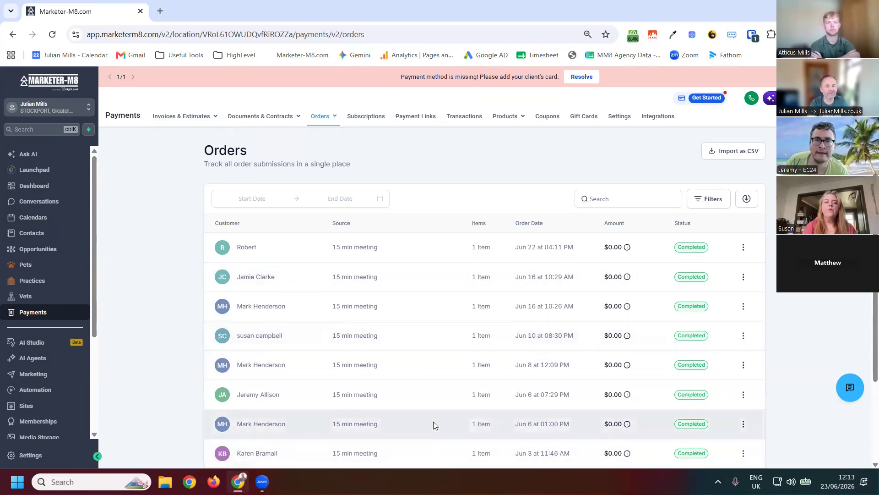
mouse_move(317, 118)
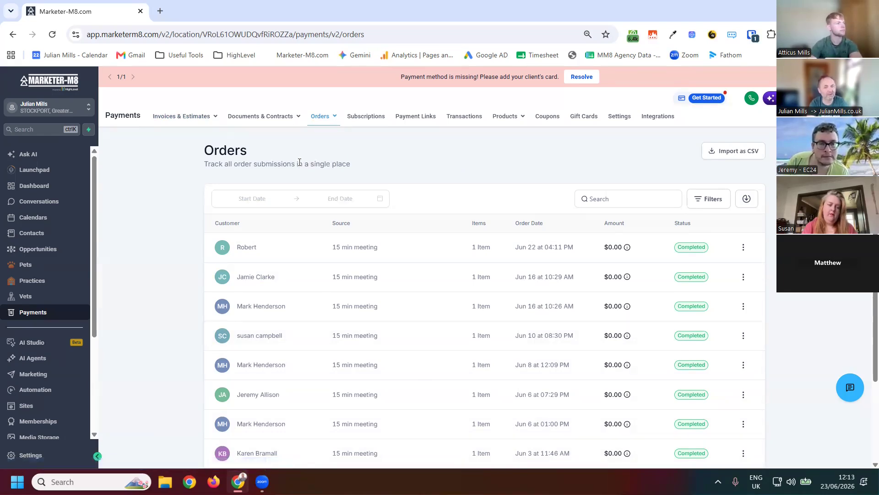
left_click(375, 120)
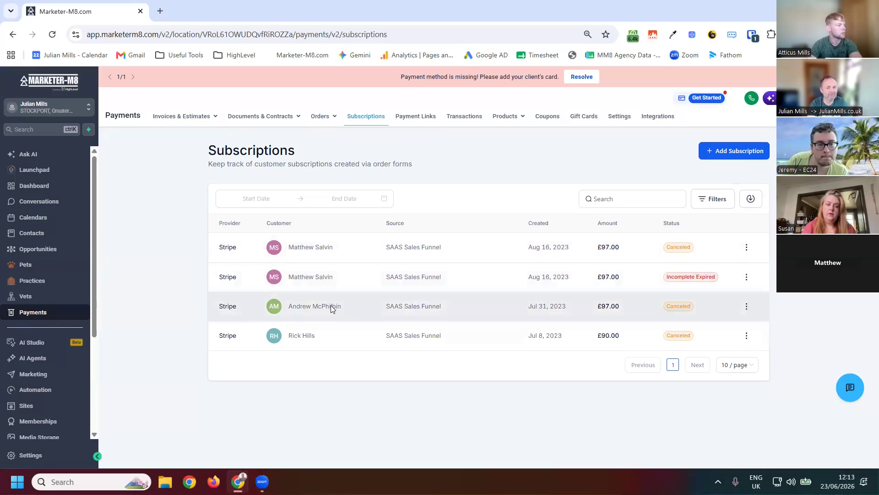
Step: Examine the product, options and checkout preview of the "Test 2" payment link, and return to the Payment Links list
left_click(418, 118)
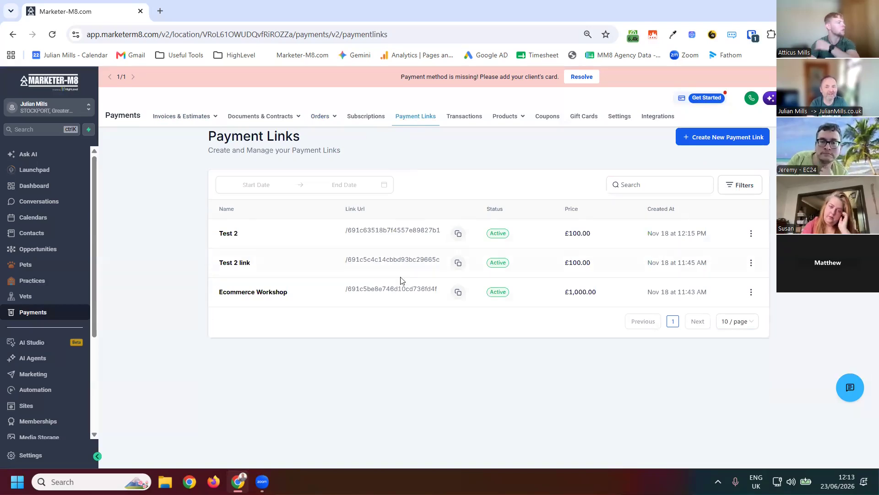
left_click(225, 235)
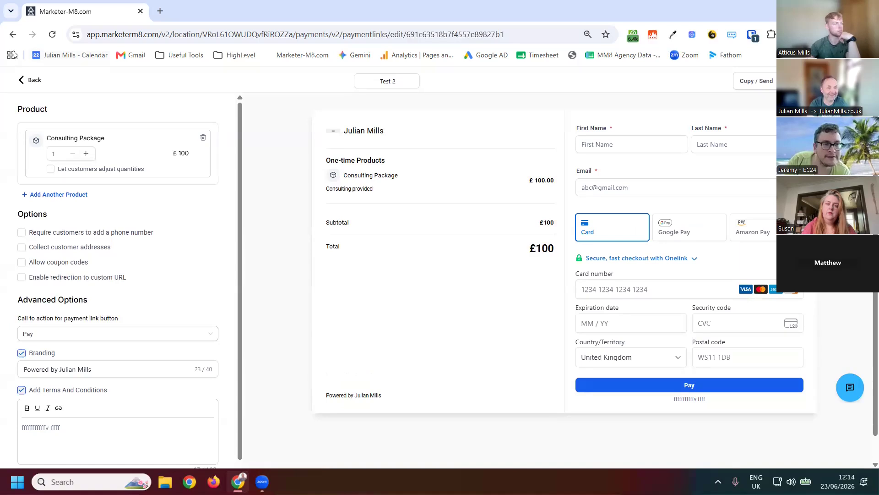
left_click(37, 78)
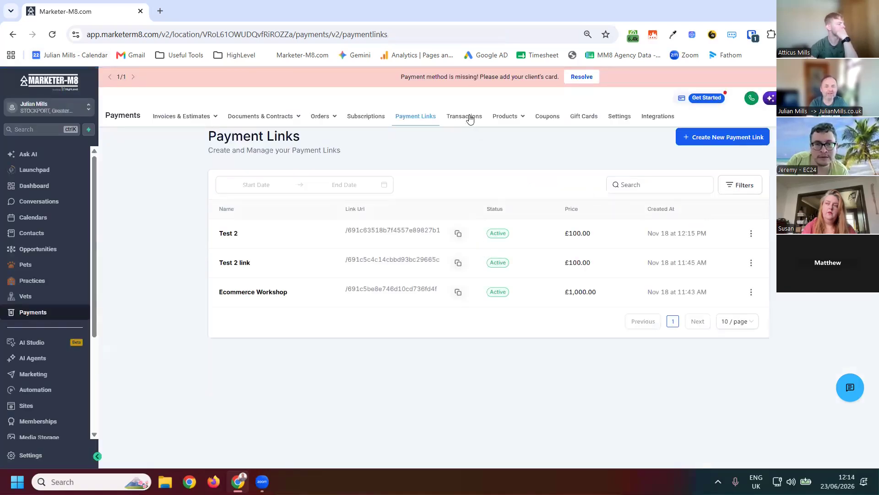
Step: View the customer transactions list, and look through the first page of the Products list
left_click(469, 118)
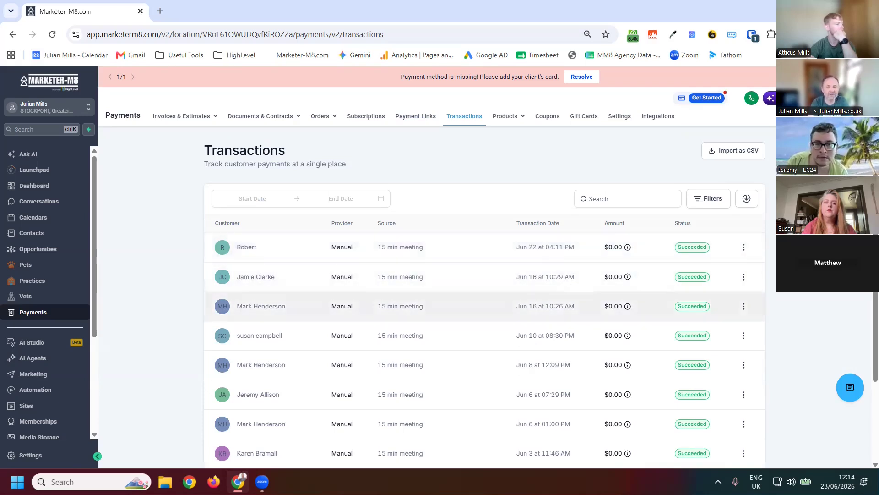
left_click(517, 120)
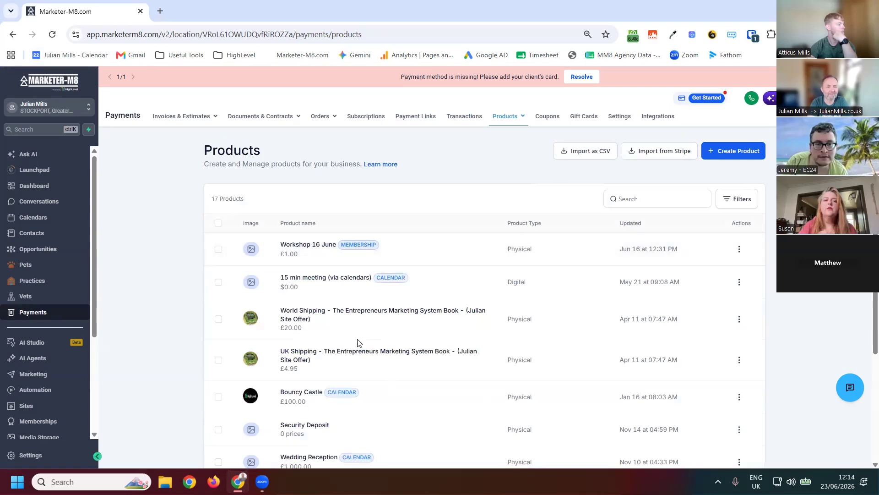
scroll(336, 356, "down", 2)
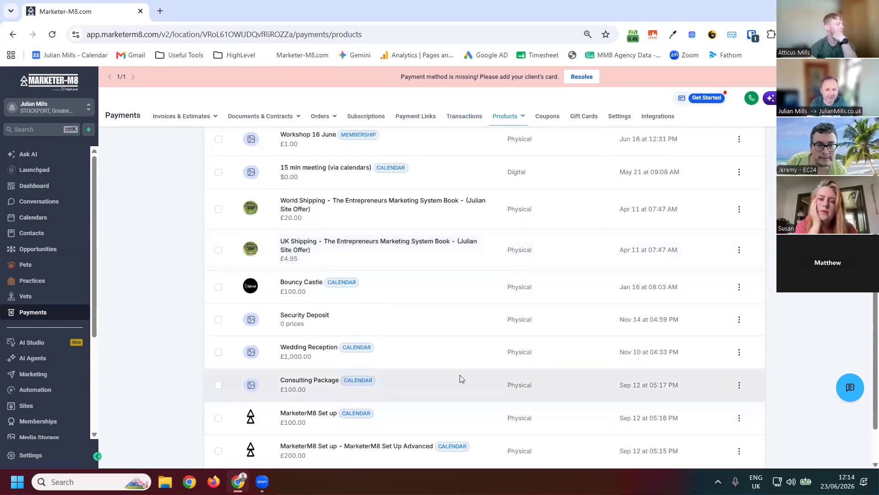
scroll(460, 376, "down", 1)
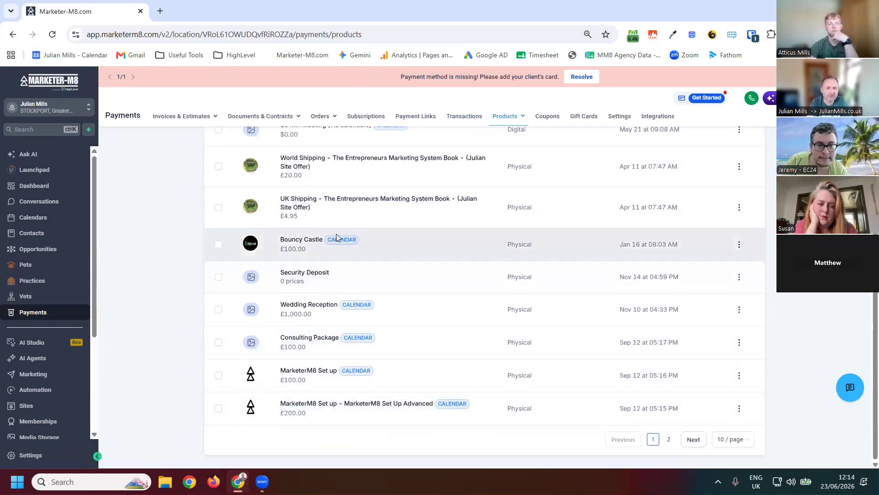
scroll(370, 203, "up", 2)
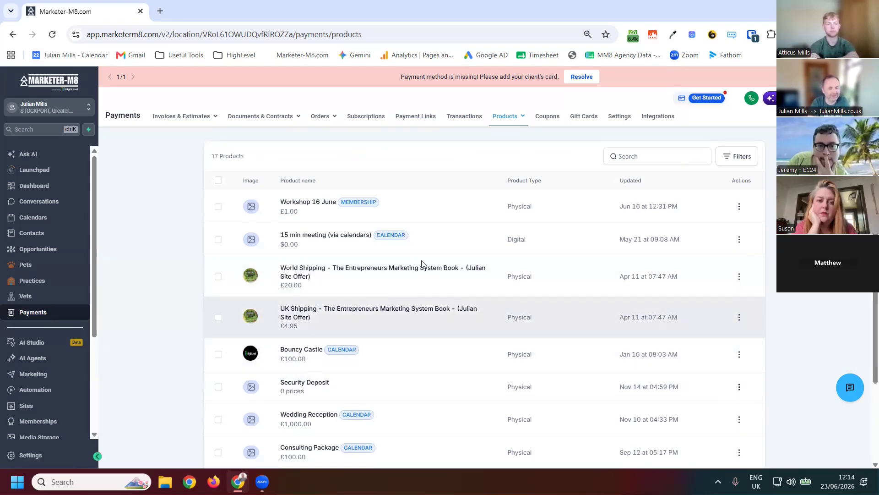
Step: Examine the information, tax, media, price, search listing and Stripe details of the "World Shipping - The Entrepreneurs Marketing System Book" product, and return to the products list
left_click(412, 270)
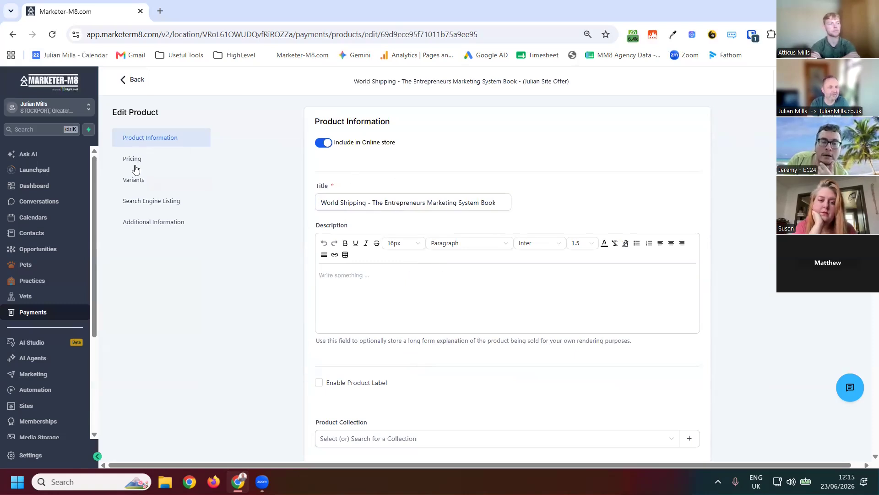
scroll(521, 309, "down", 3)
scroll(520, 310, "down", 5)
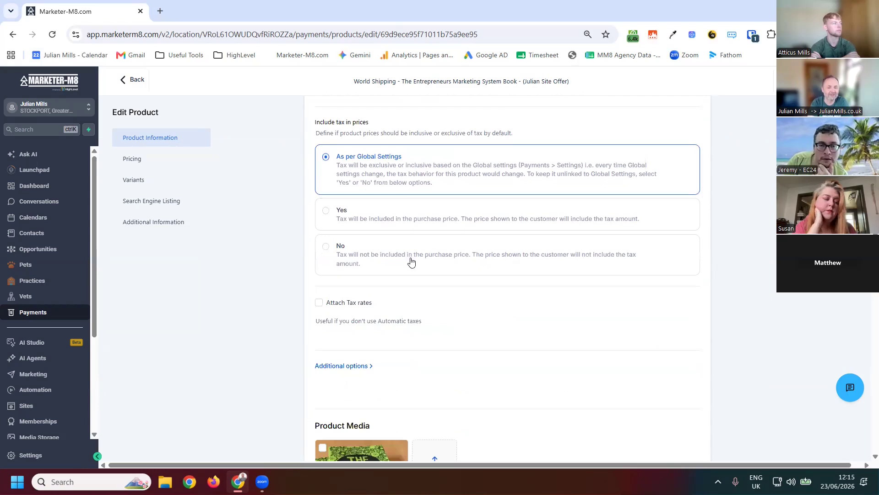
scroll(398, 273, "down", 4)
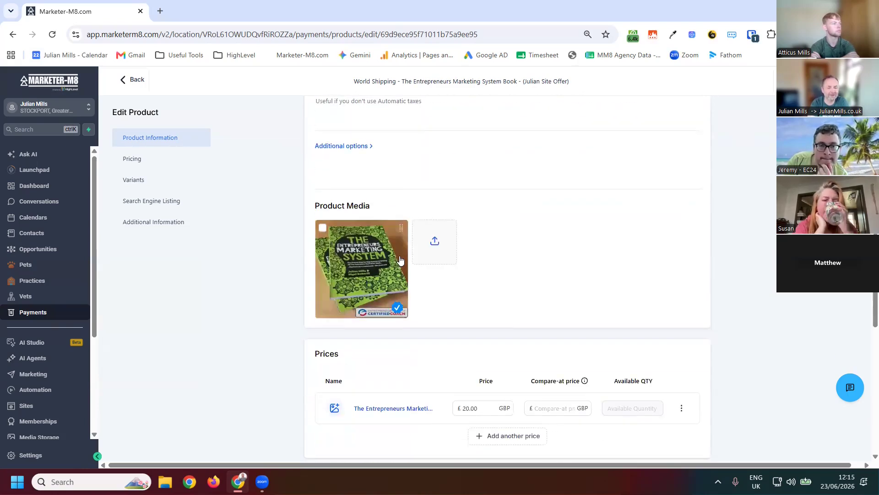
scroll(440, 278, "down", 2)
scroll(446, 293, "down", 5)
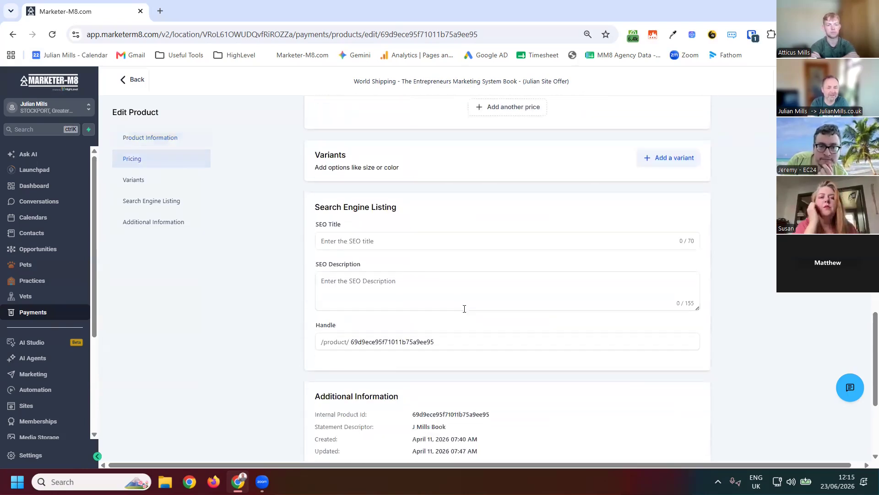
scroll(458, 336, "down", 3)
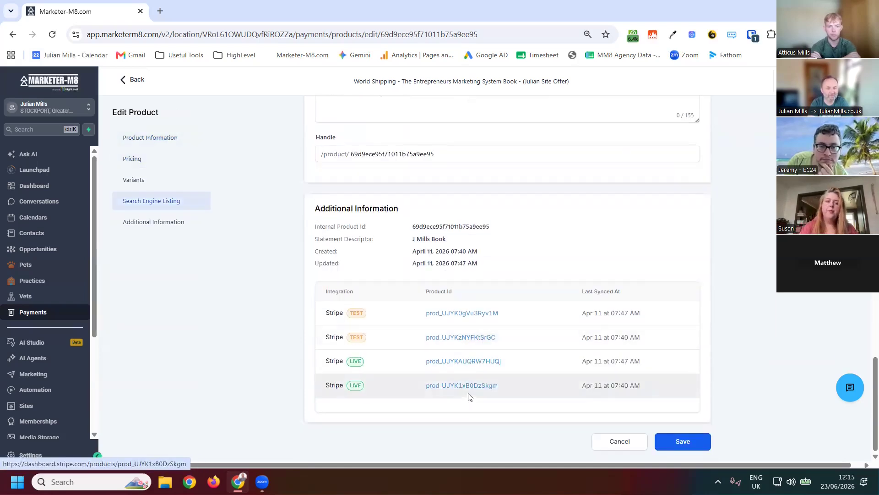
scroll(468, 393, "up", 11)
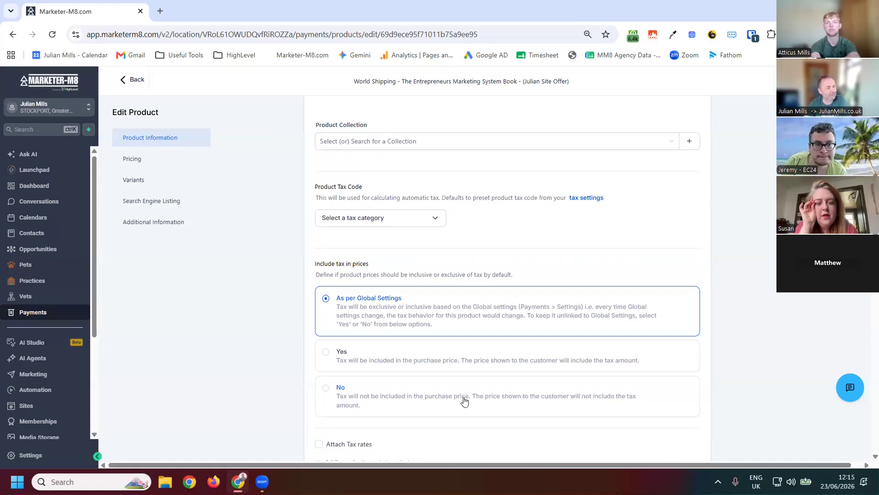
scroll(644, 316, "up", 5)
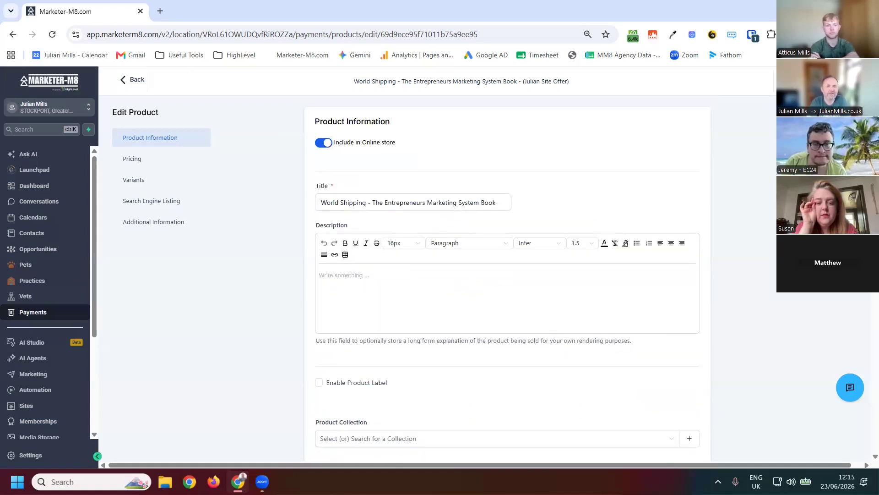
left_click(132, 79)
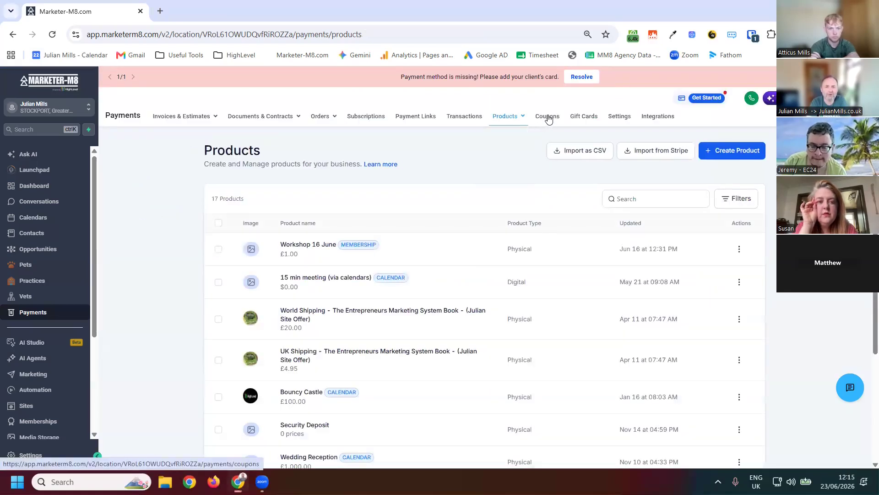
Step: View the list of discount coupons and the Gift Cards page in Payments
left_click(548, 117)
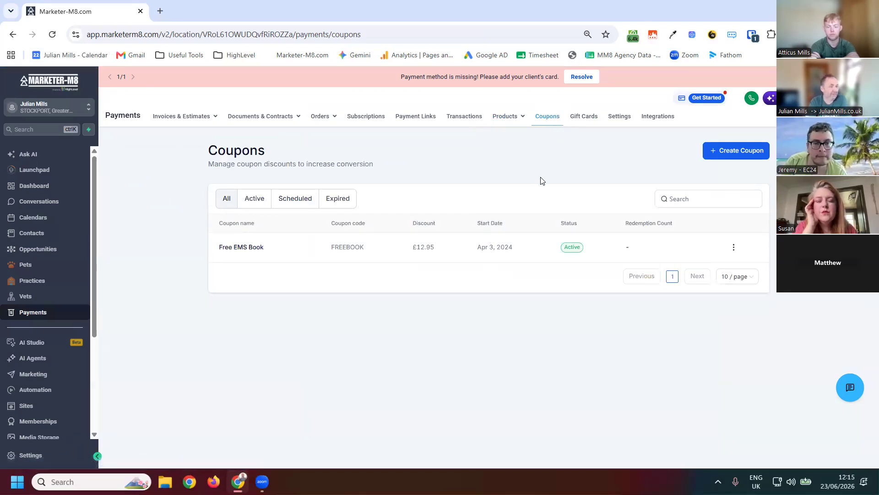
left_click(584, 117)
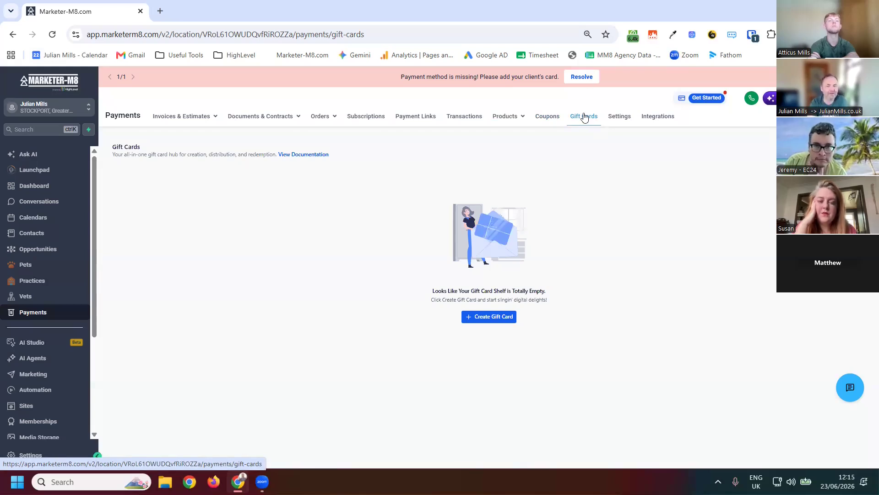
Step: Review the Receipts and Taxes sections of the payment settings
left_click(619, 117)
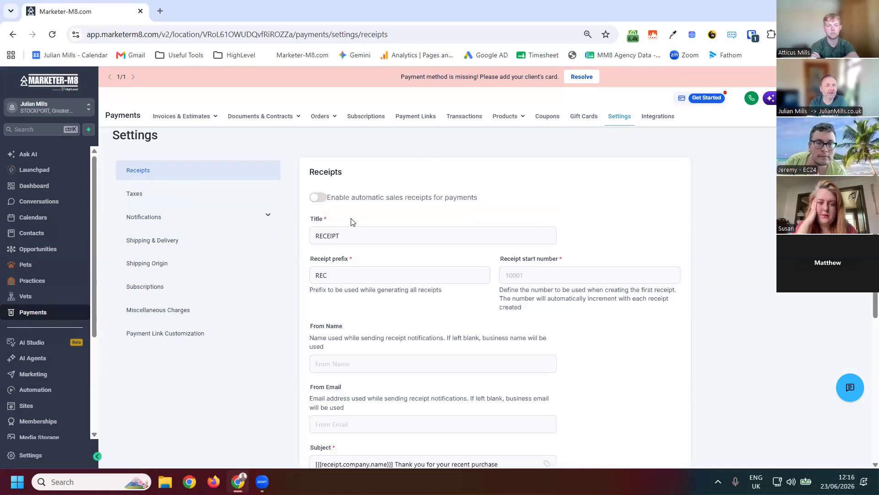
scroll(355, 277, "down", 5)
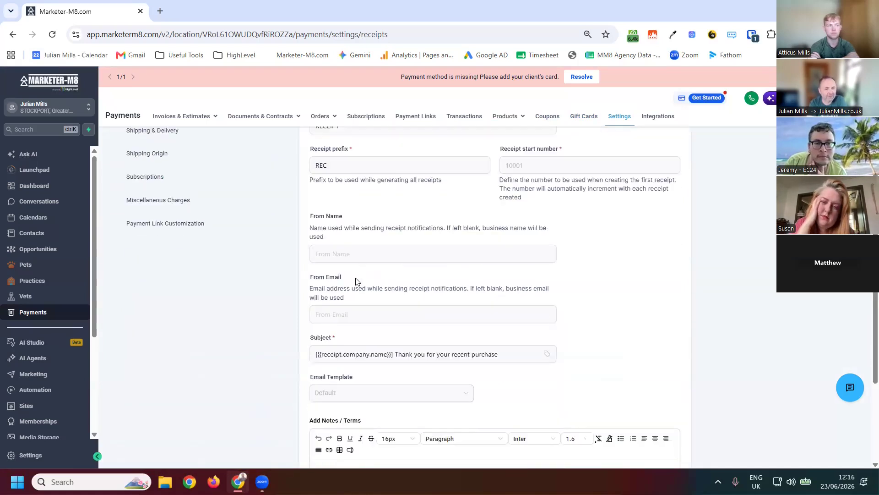
scroll(367, 318, "up", 5)
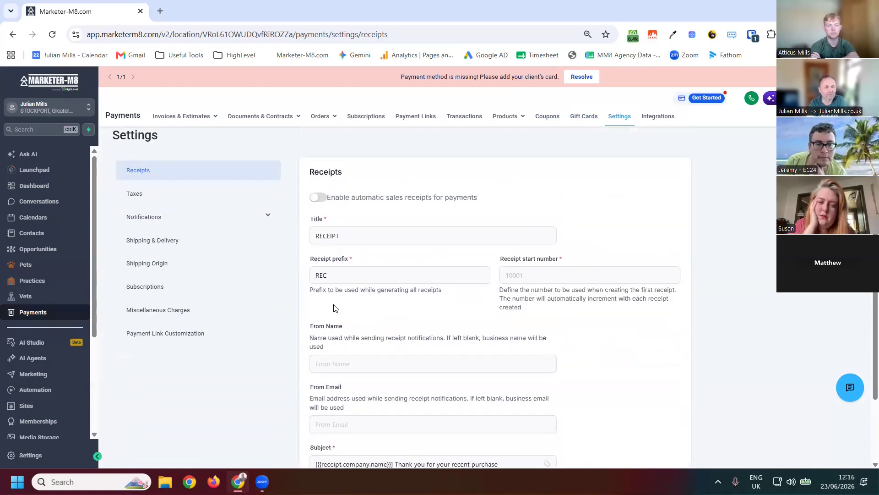
left_click(142, 196)
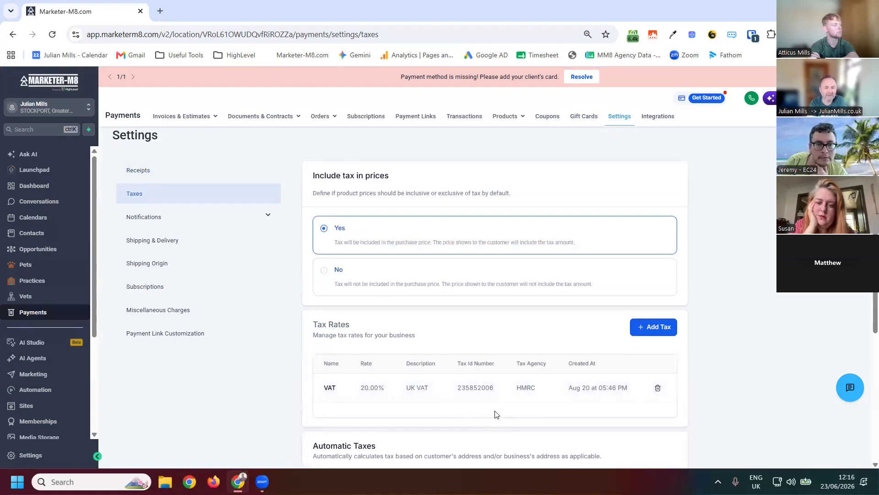
scroll(494, 414, "down", 4)
scroll(416, 328, "up", 4)
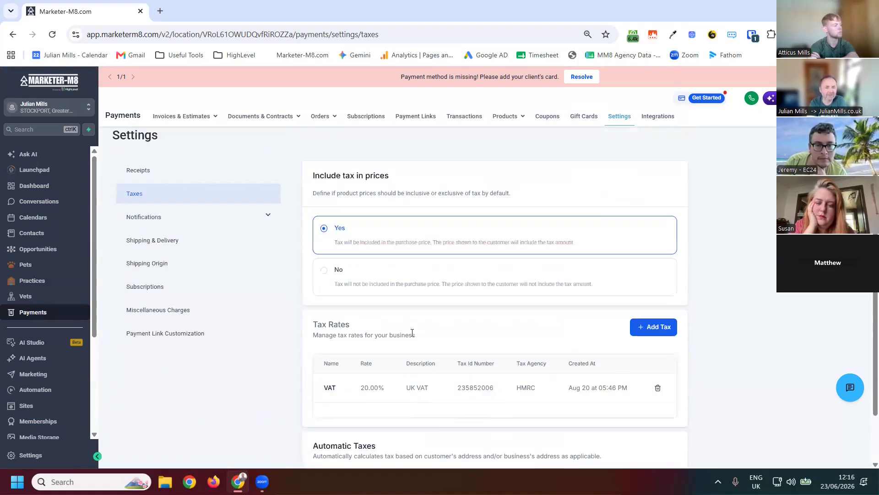
Step: Review the customer notification settings for abandoned carts, order confirmations and order fulfillment emails
left_click(144, 220)
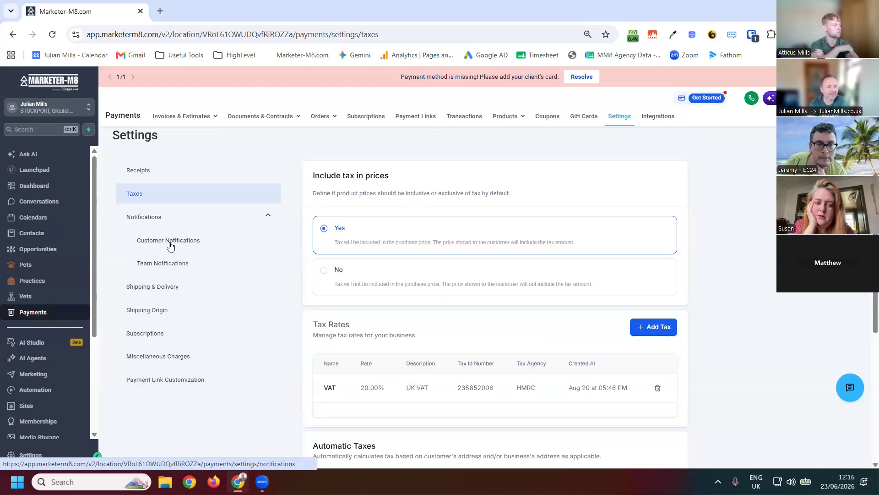
left_click(170, 246)
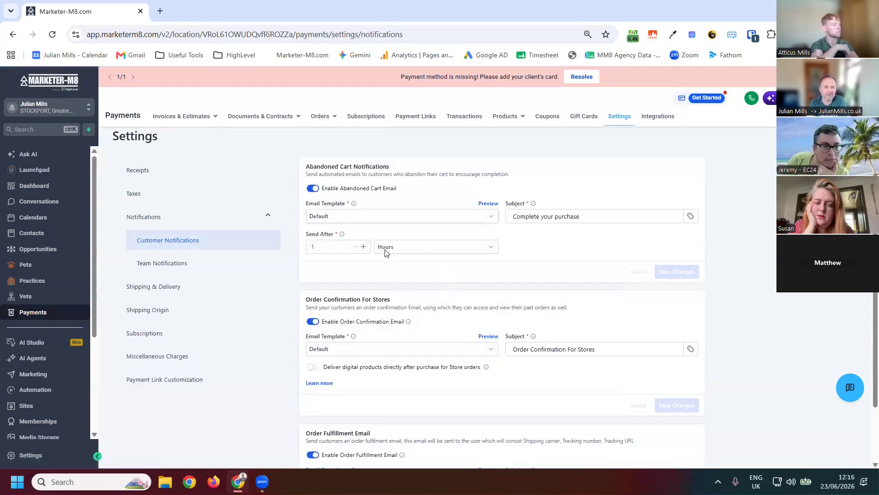
scroll(393, 291, "down", 2)
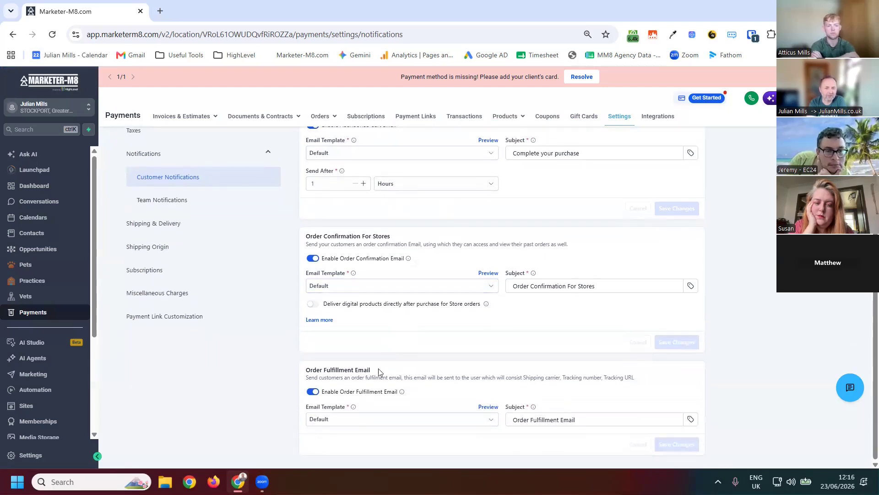
Step: View the Shipping & Delivery profiles and the Shipping Origin details in the payment settings
left_click(142, 225)
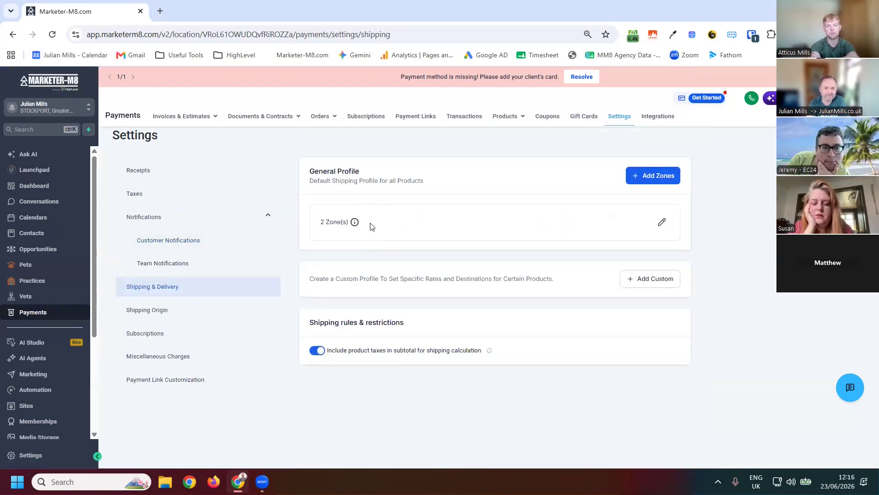
left_click(139, 314)
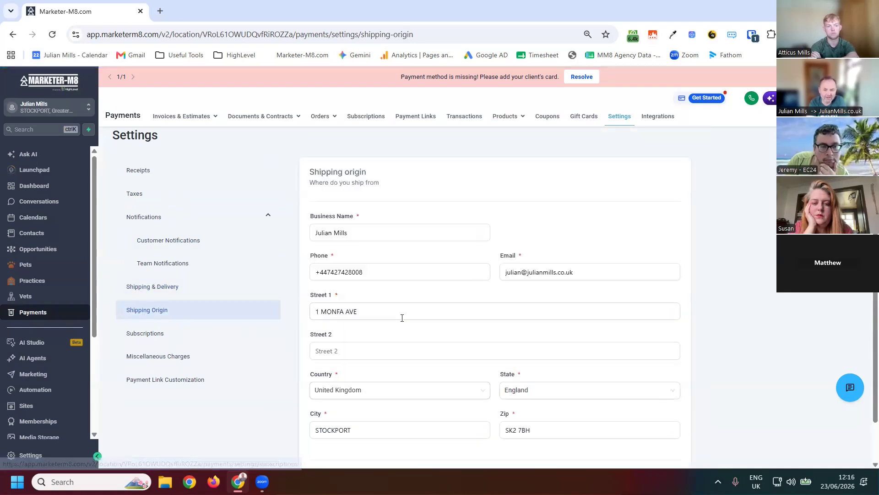
scroll(407, 339, "down", 1)
Step: Review the remaining payment settings, covering subscriptions, miscellaneous charges and payment link customization
left_click(168, 293)
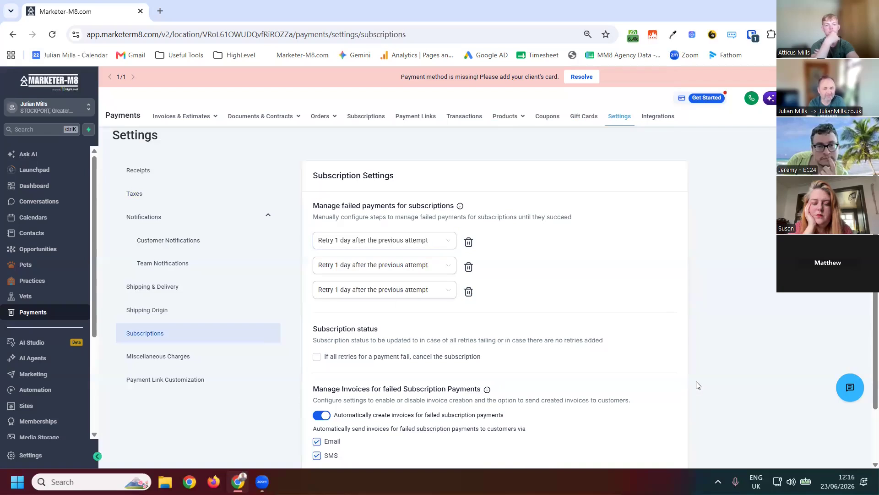
scroll(682, 386, "down", 2)
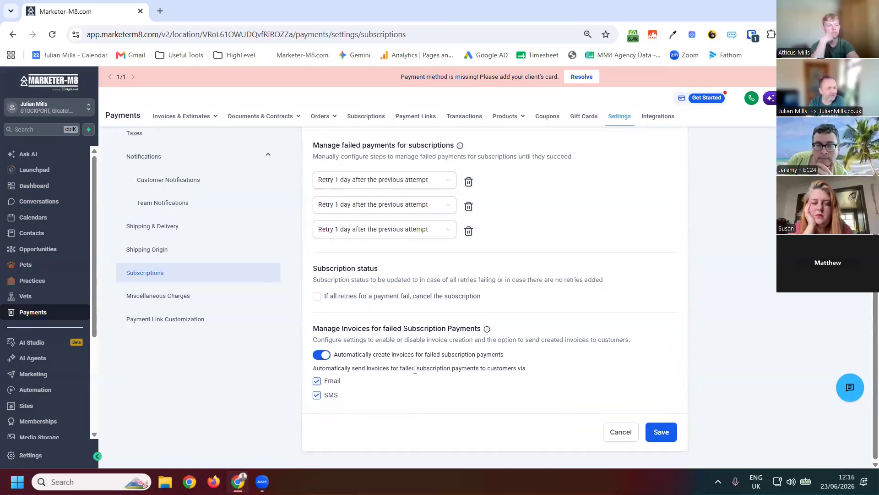
left_click(164, 300)
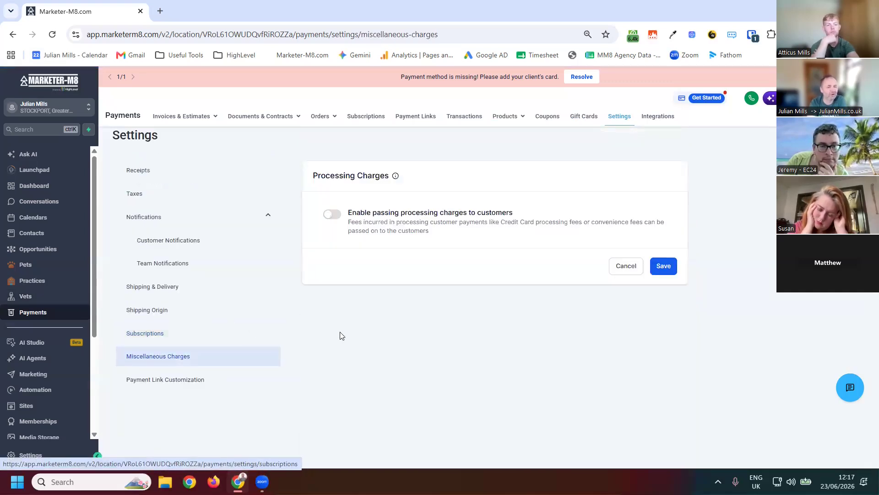
left_click(147, 386)
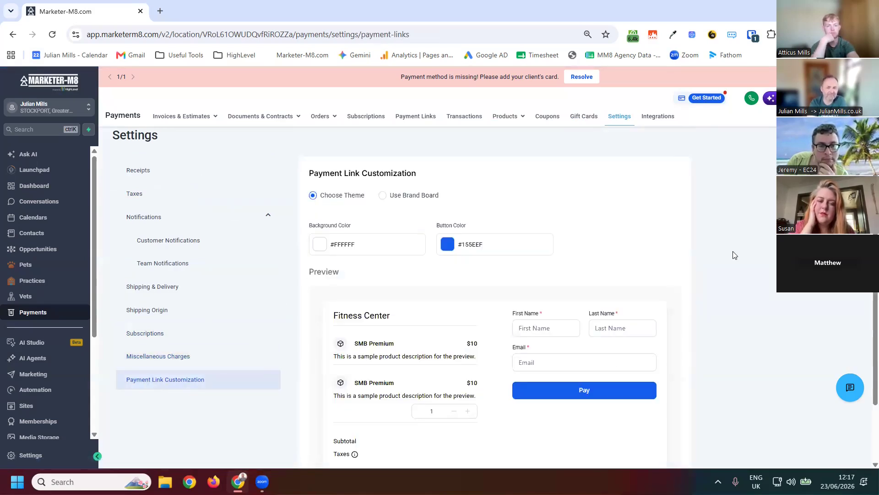
Step: Examine the available payment provider integrations, including the full list of all integrations
left_click(660, 118)
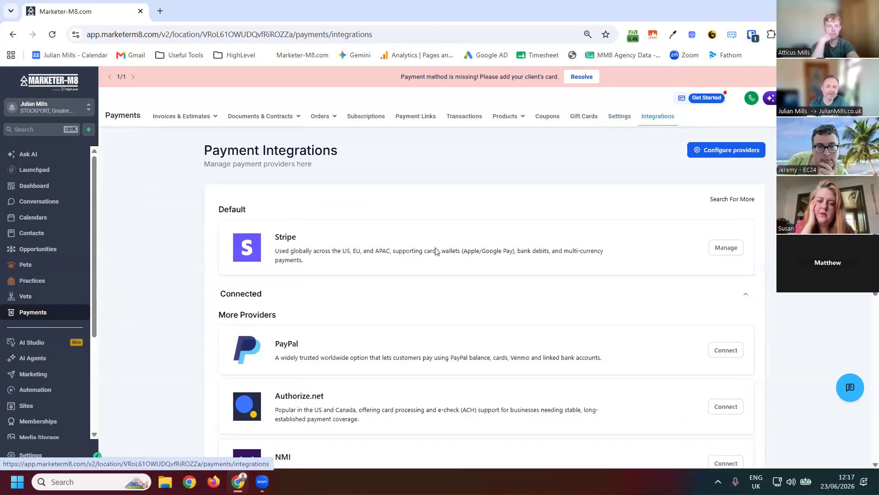
scroll(416, 253, "down", 6)
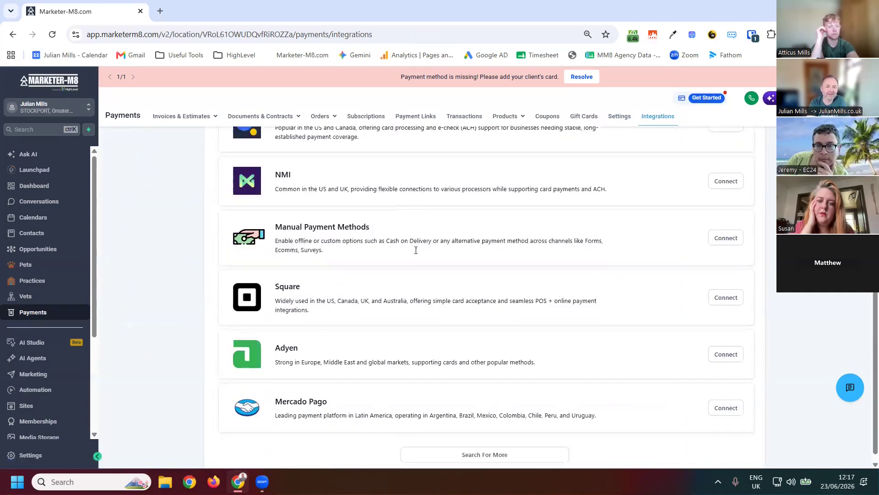
left_click(479, 433)
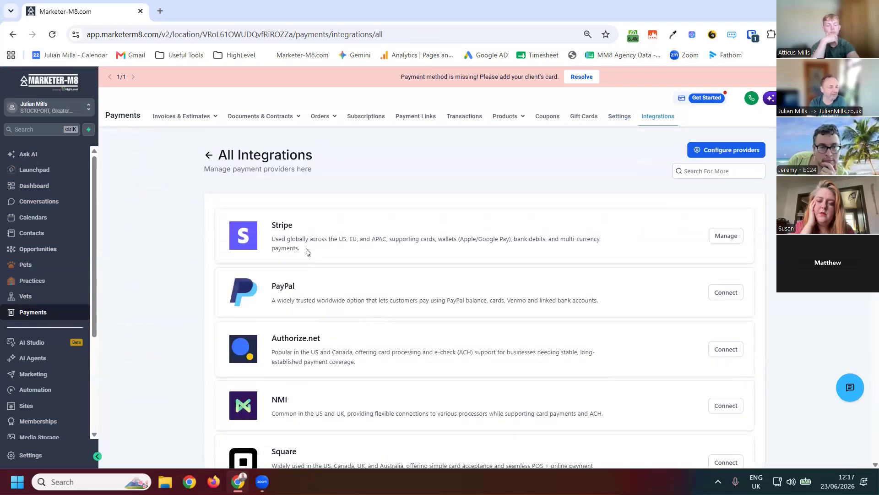
scroll(366, 285, "down", 20)
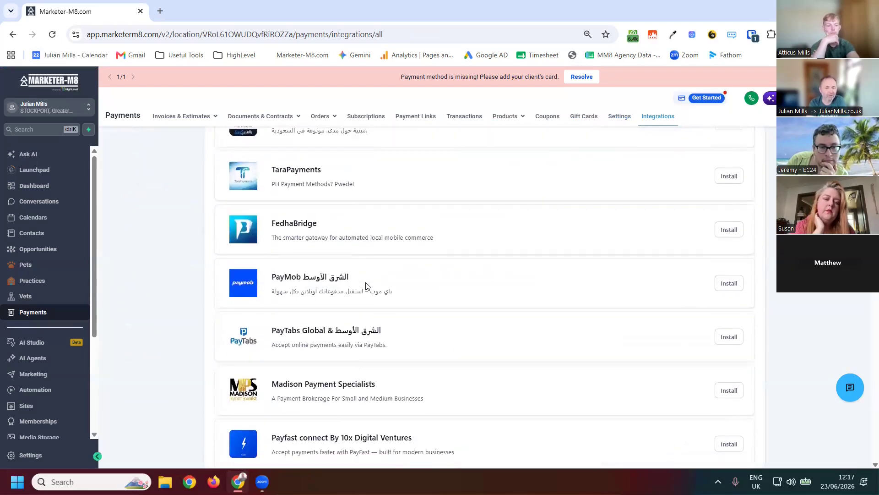
scroll(367, 286, "down", 15)
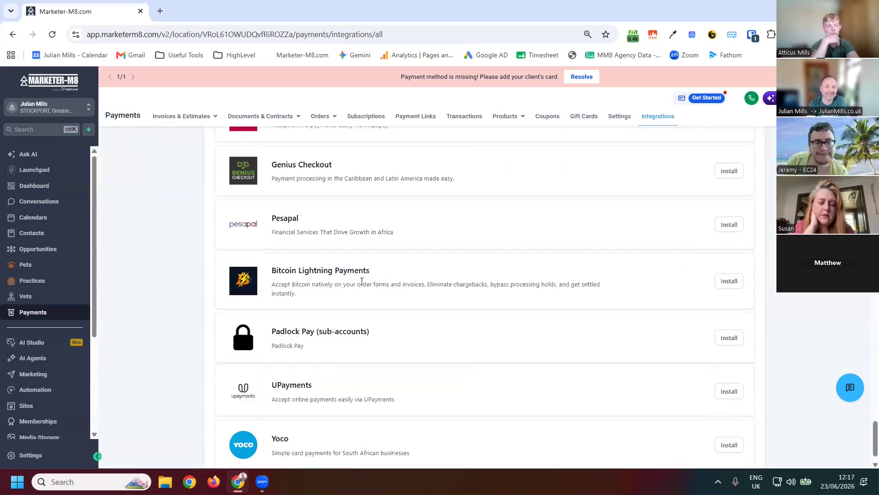
scroll(362, 281, "down", 1)
scroll(392, 324, "up", 15)
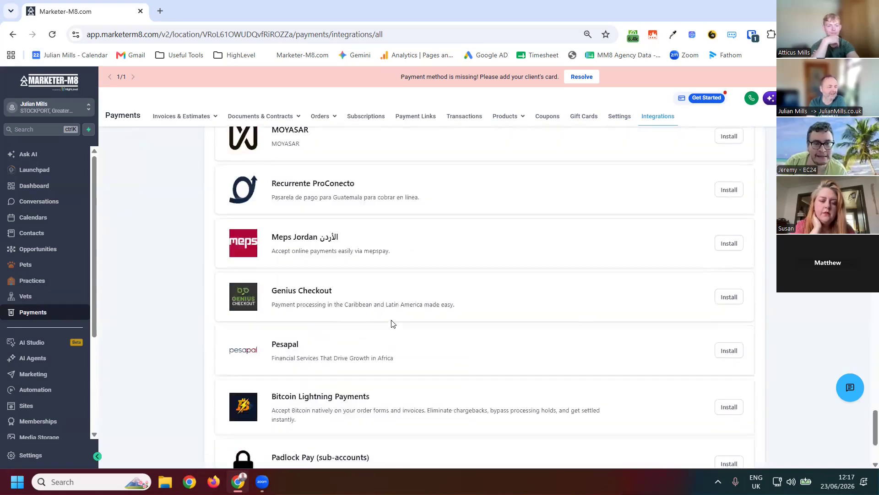
scroll(391, 324, "up", 15)
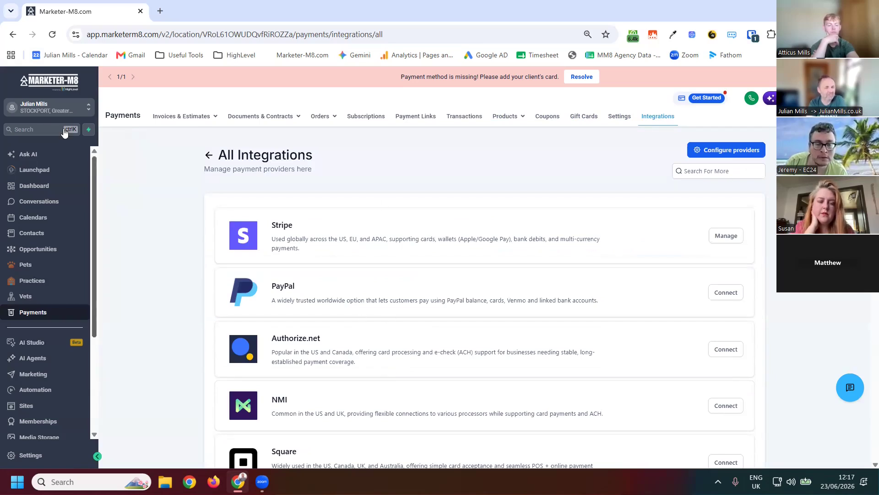
mouse_move(196, 120)
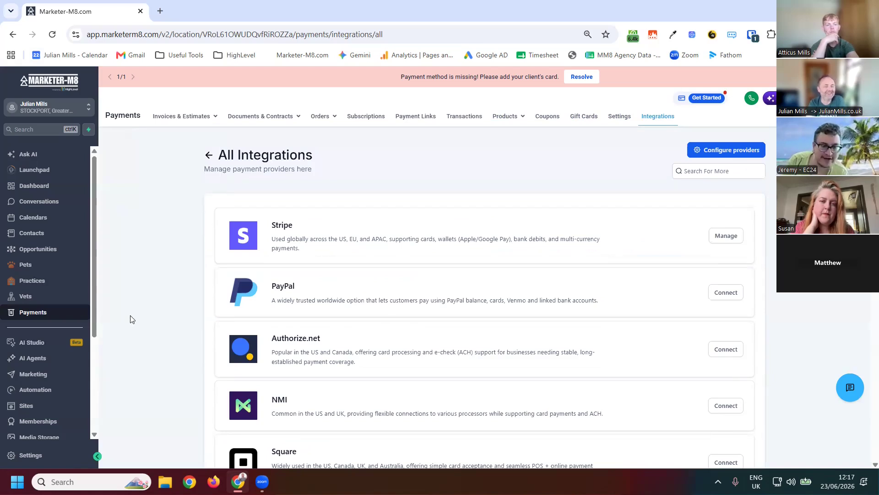
mouse_move(158, 123)
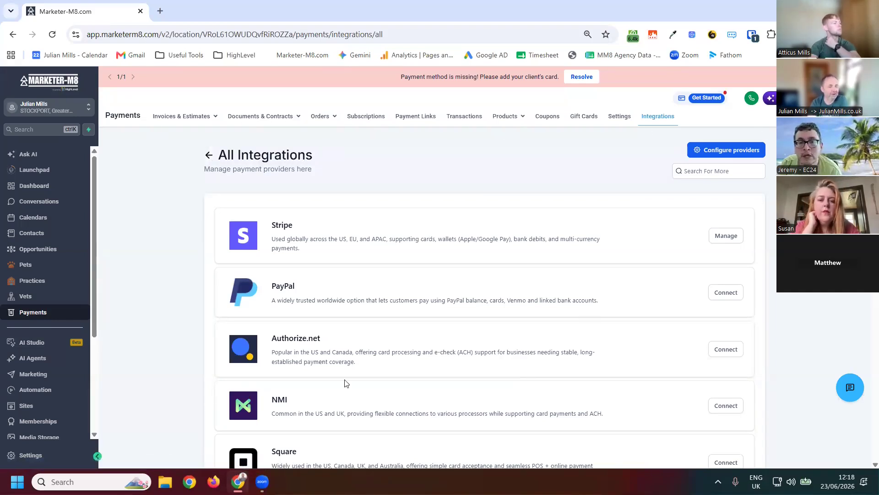
Step: Open the "2. AI Demo landing pages" funnel in Sites and bring its Master AI Demo page into the page editor
scroll(70, 349, "down", 1)
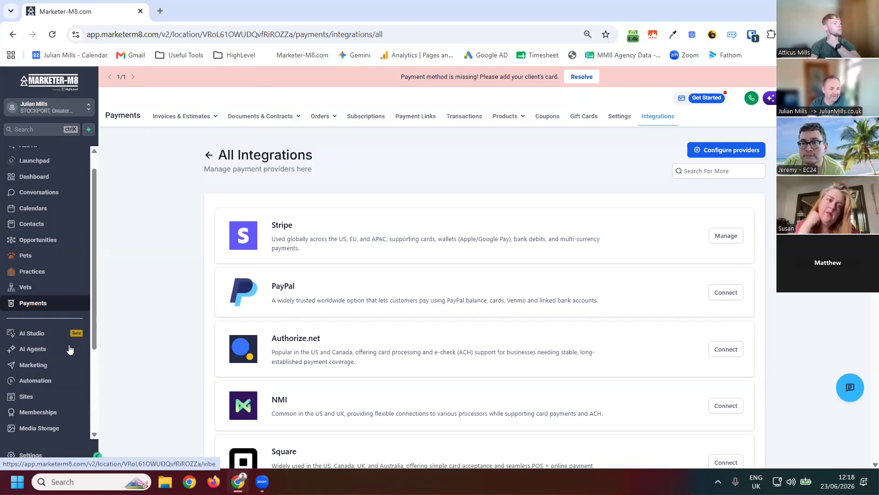
scroll(70, 349, "down", 3)
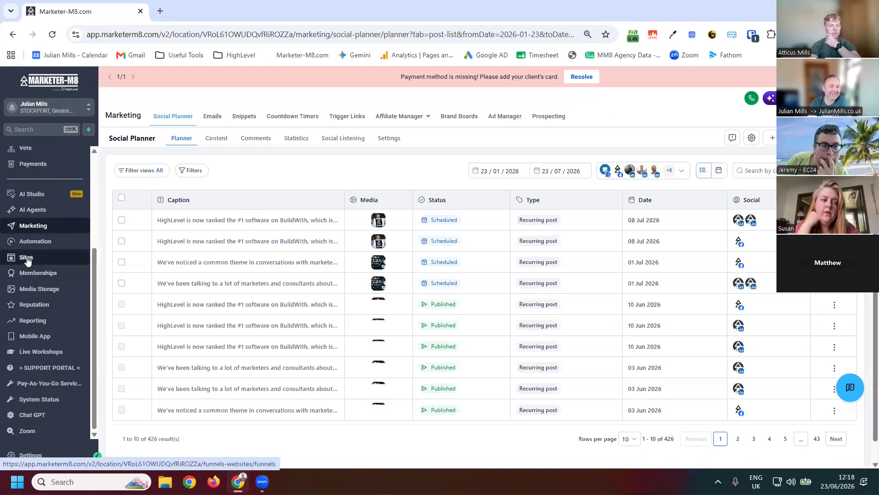
left_click(26, 258)
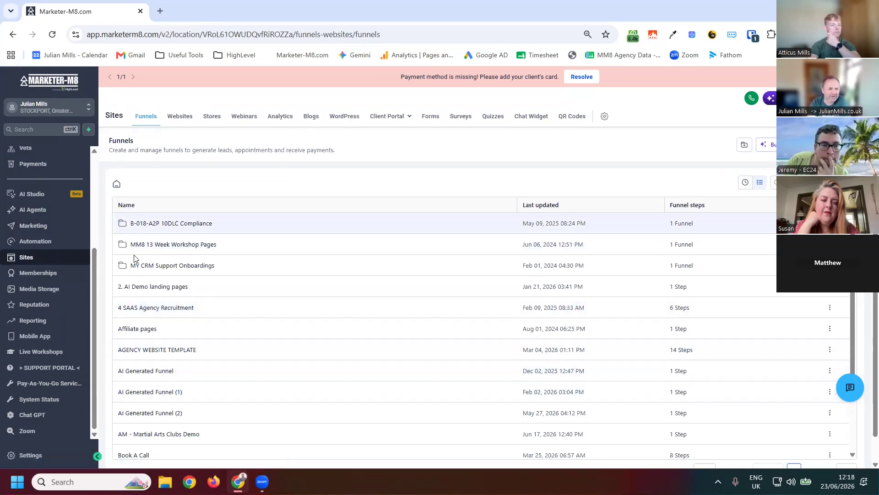
left_click(160, 288)
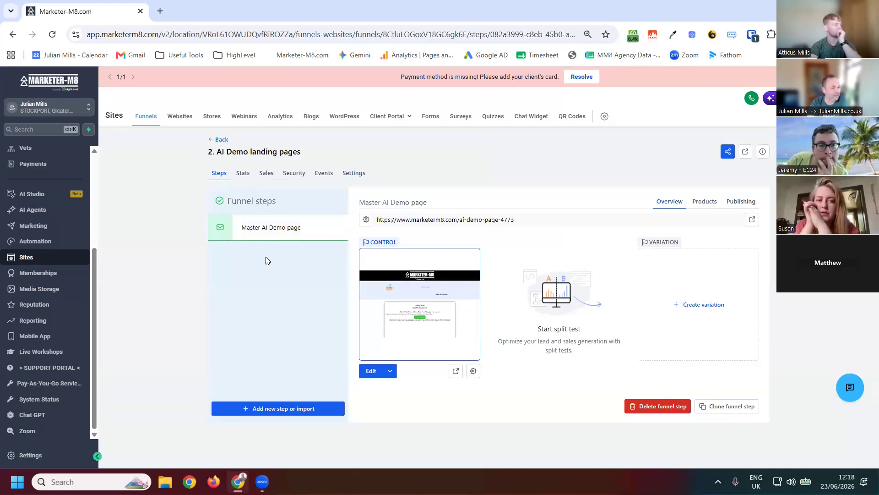
left_click(380, 377)
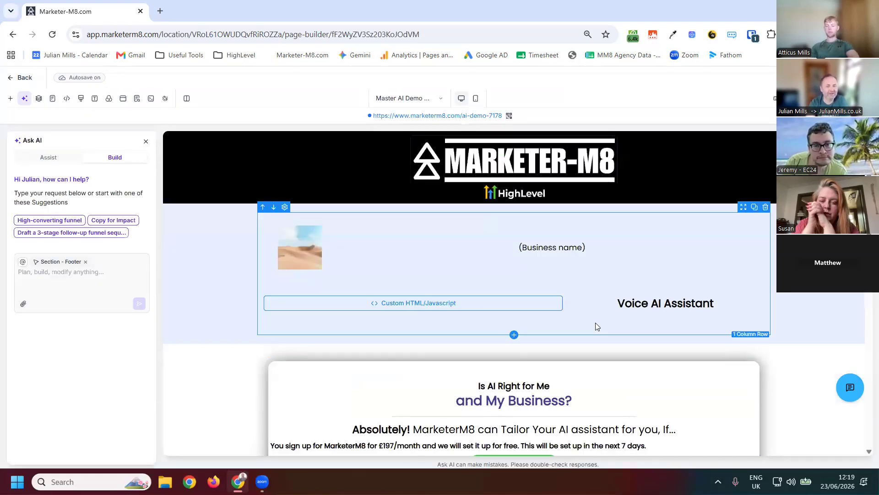
Step: Delete the 1hr Discovery / Strategy Call booking calendar from the Master AI Demo page
scroll(663, 303, "down", 10)
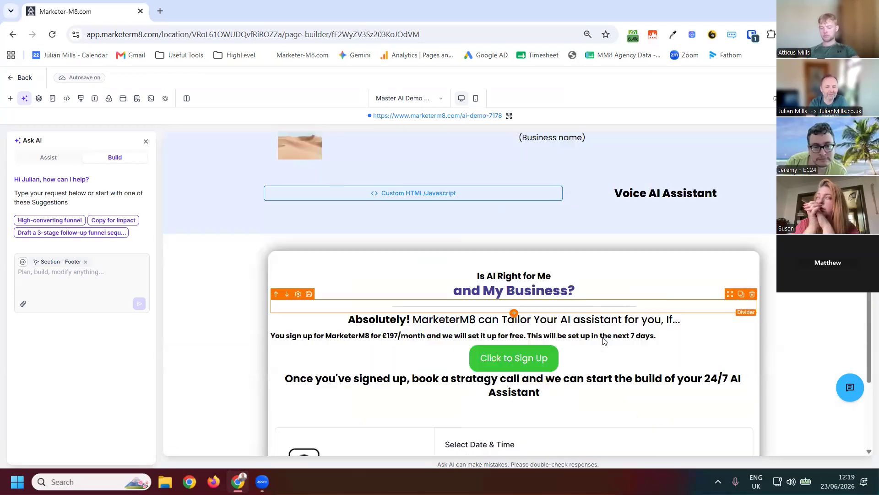
scroll(596, 310, "up", 3)
scroll(595, 310, "up", 3)
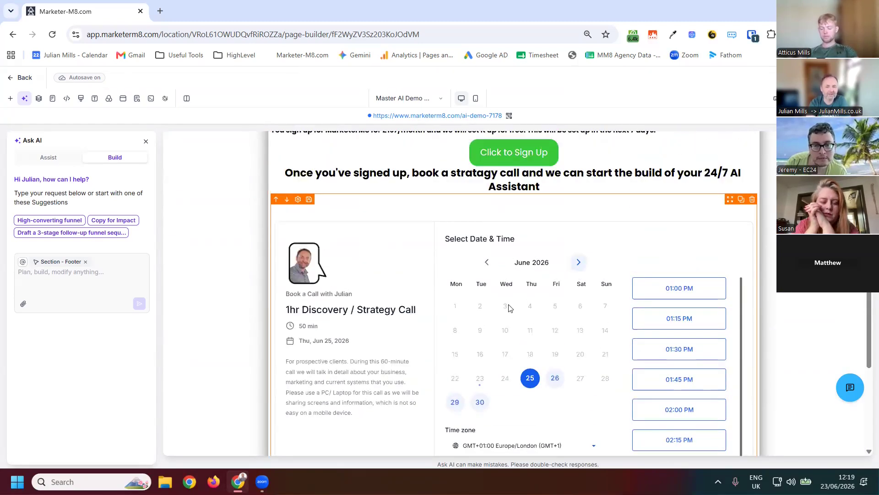
left_click(550, 324)
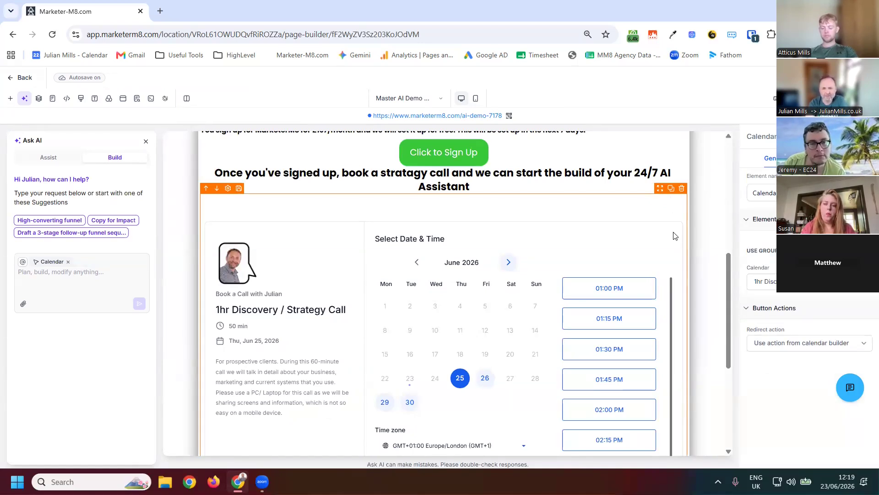
left_click(682, 189)
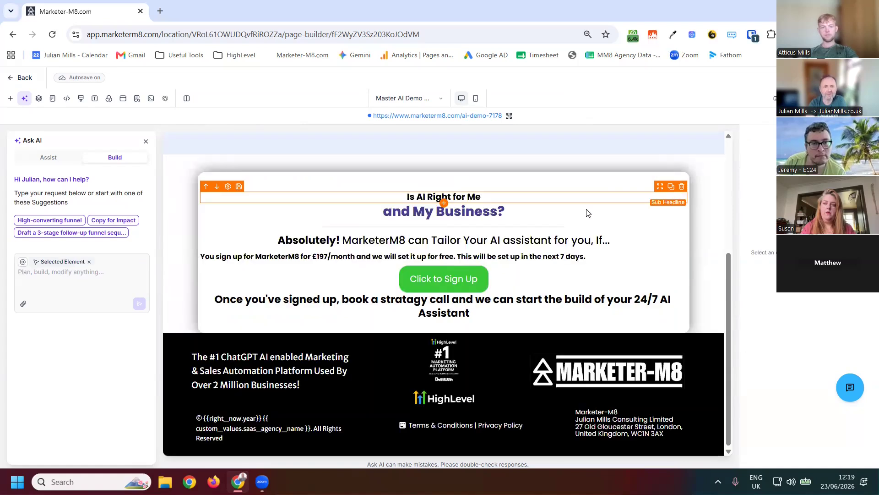
Step: Add a 1 Step Order element directly below the Click to Sign Up button
left_click(445, 278)
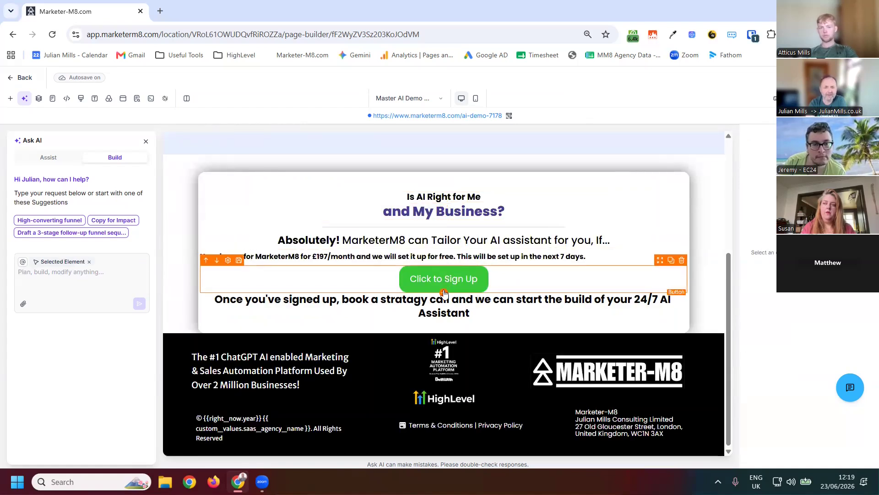
scroll(119, 211, "down", 10)
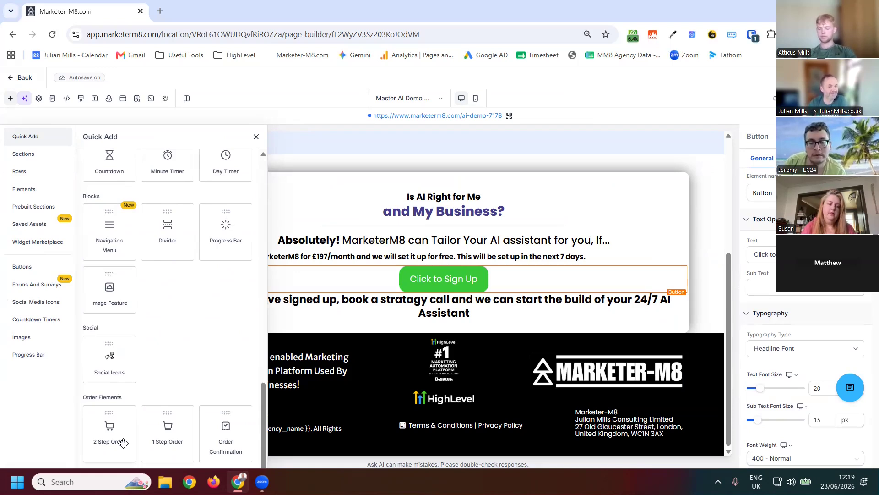
left_click(163, 441)
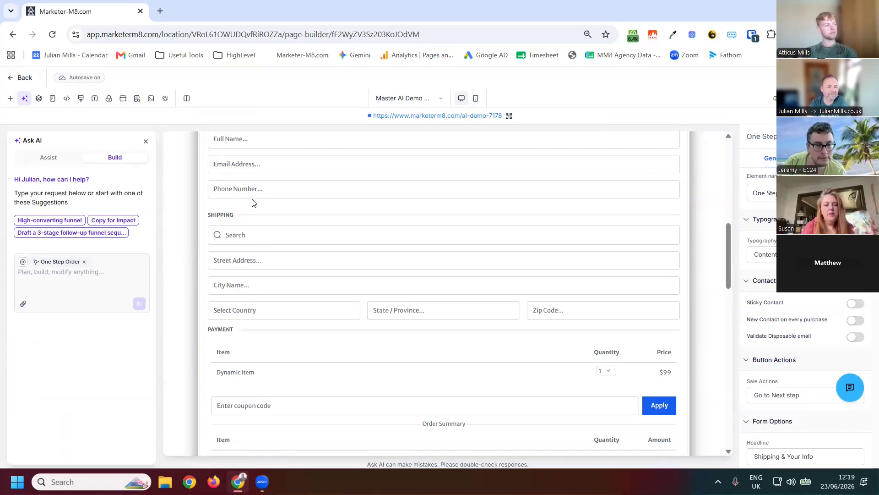
Step: Examine the order form's contact, shipping and payment sections on the page, along with its element settings
scroll(274, 206, "up", 5)
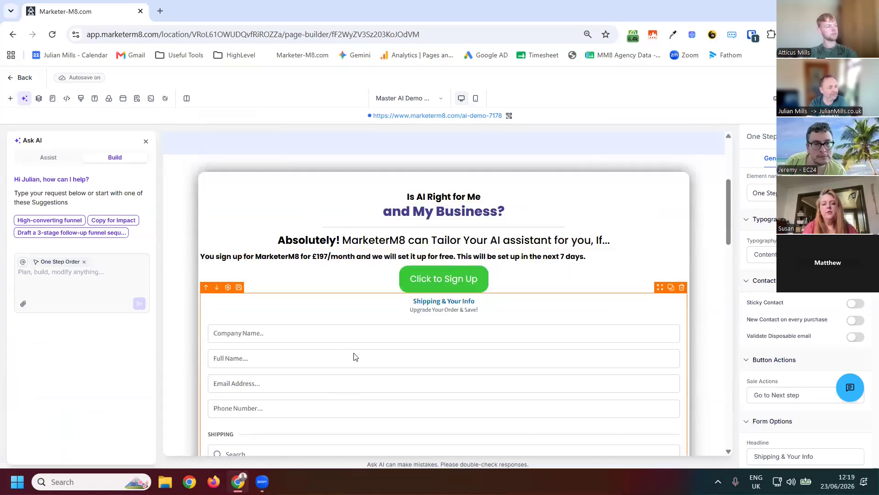
scroll(431, 362, "down", 12)
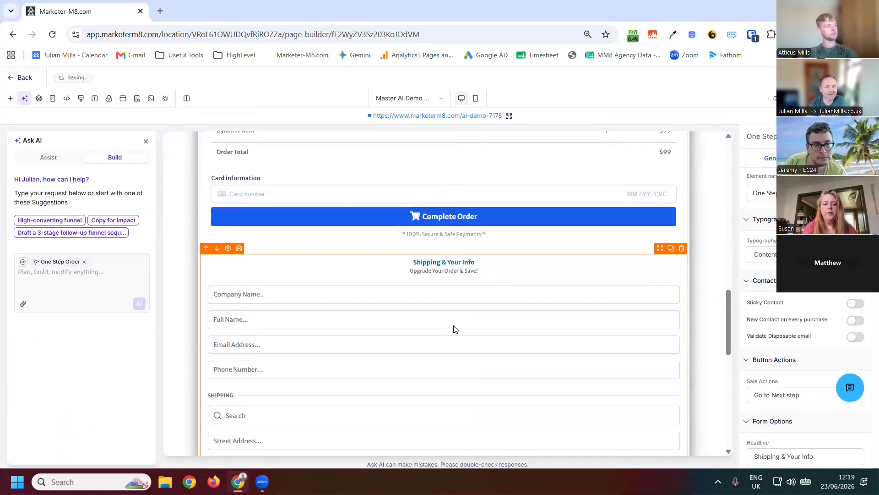
scroll(509, 289, "up", 5)
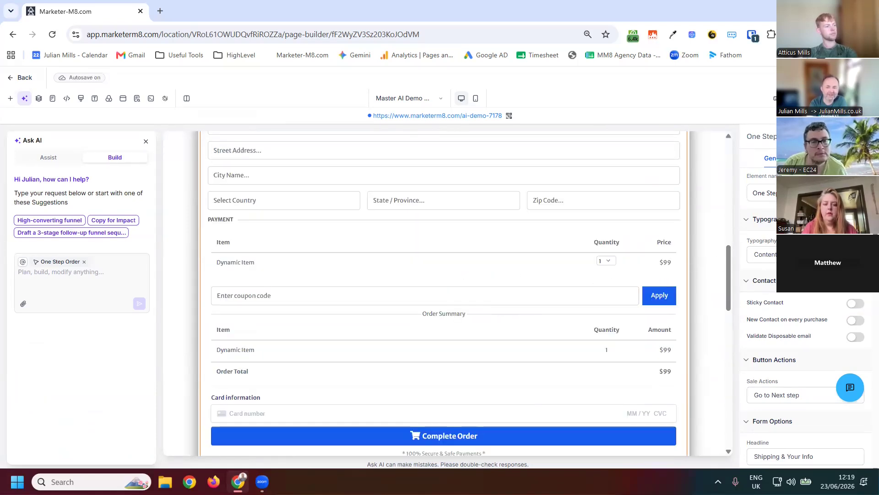
scroll(787, 381, "down", 10)
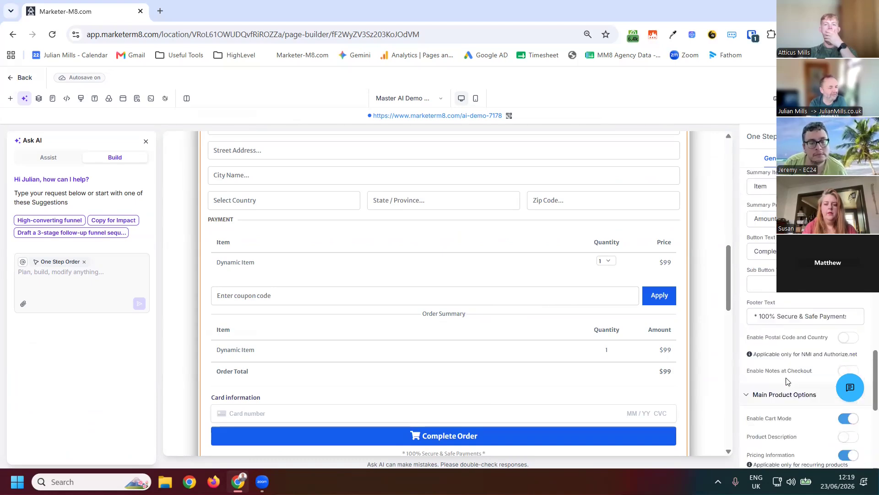
scroll(786, 380, "up", 10)
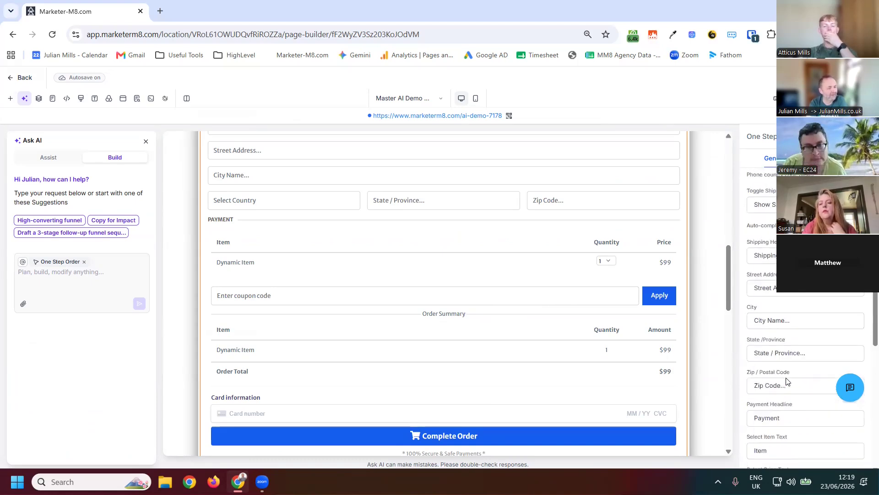
scroll(788, 375, "up", 3)
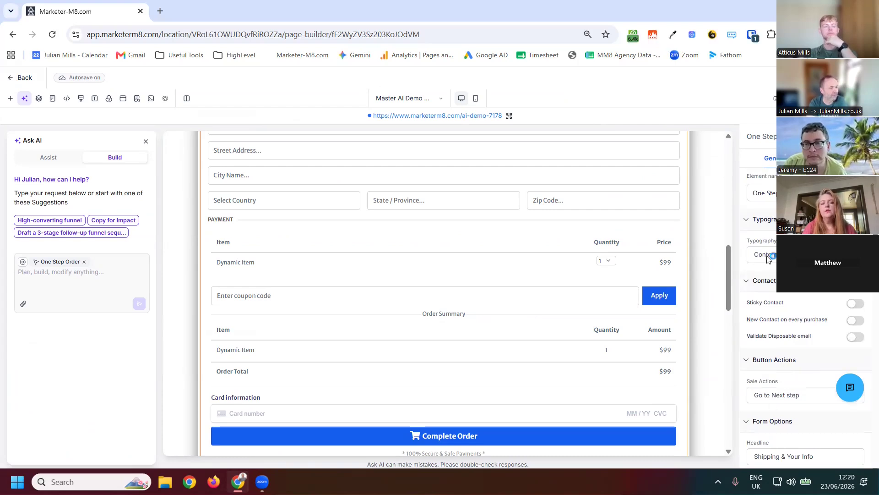
scroll(806, 320, "down", 5)
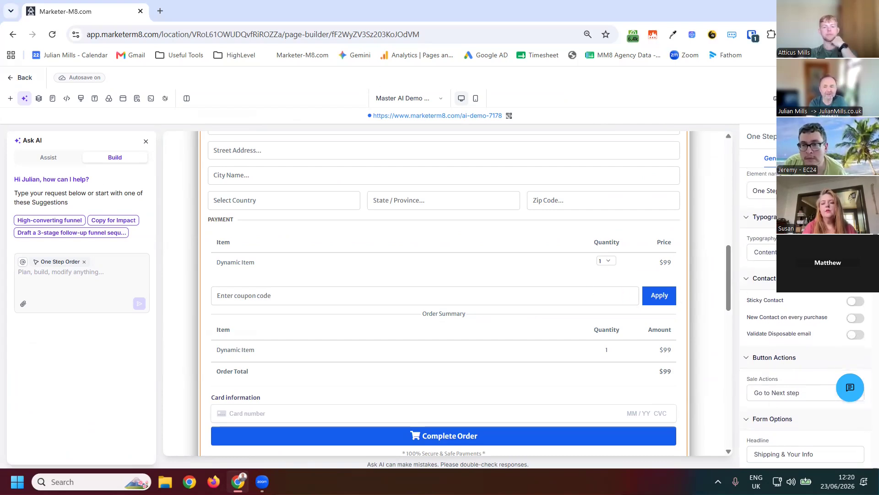
scroll(807, 360, "down", 10)
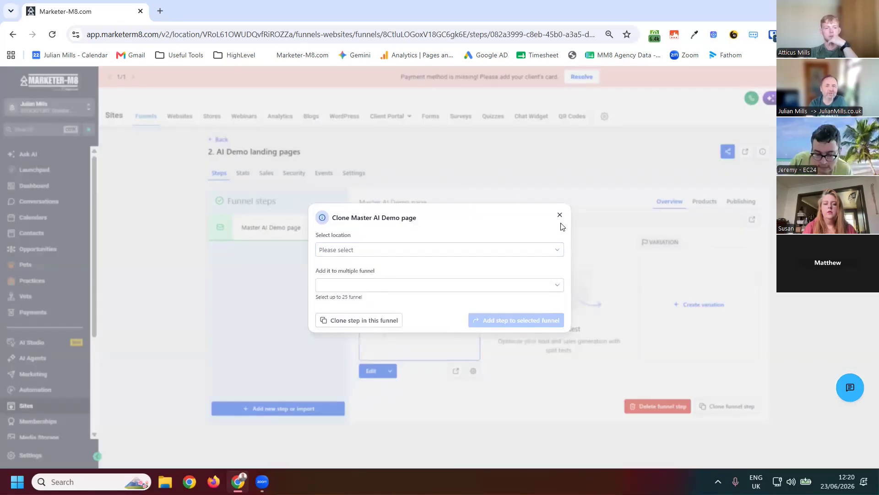
Step: Clone the Master AI Demo page step within the same funnel and dismiss the clone dialog
left_click(291, 231)
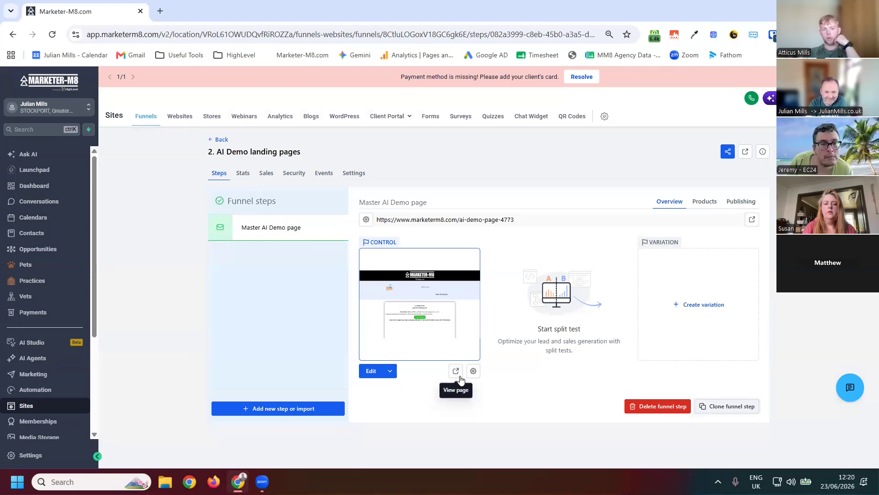
left_click(713, 407)
left_click(337, 319)
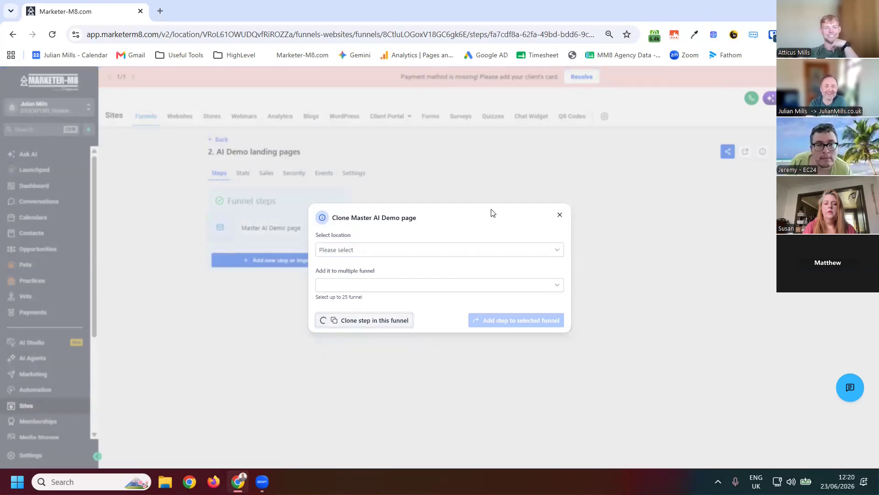
left_click(560, 216)
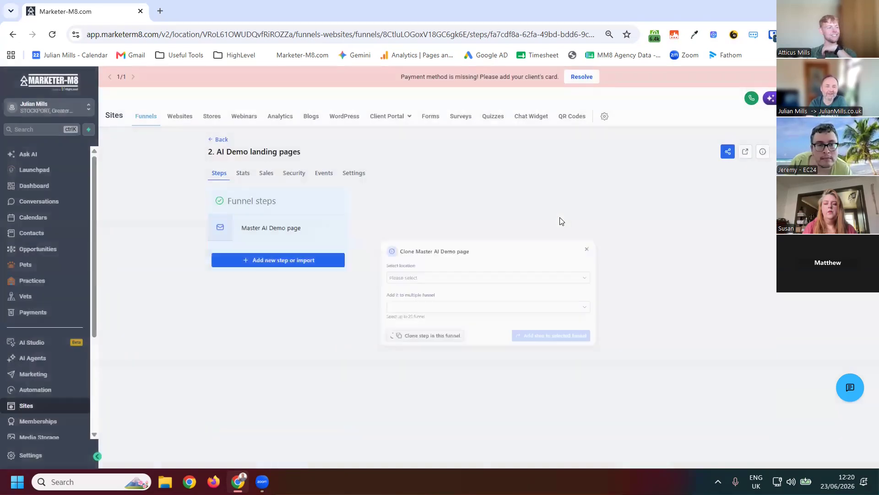
Step: Edit the cloned Master AI Demo page and delete its booking calendar
left_click(277, 257)
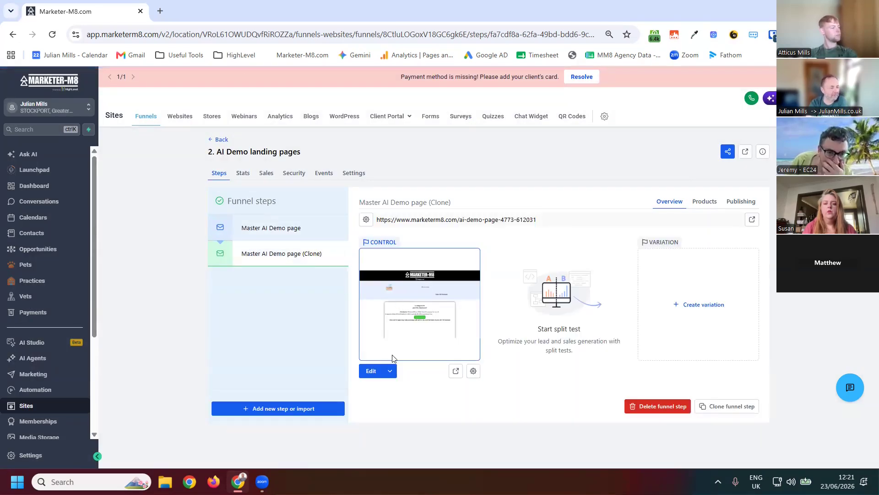
left_click(371, 370)
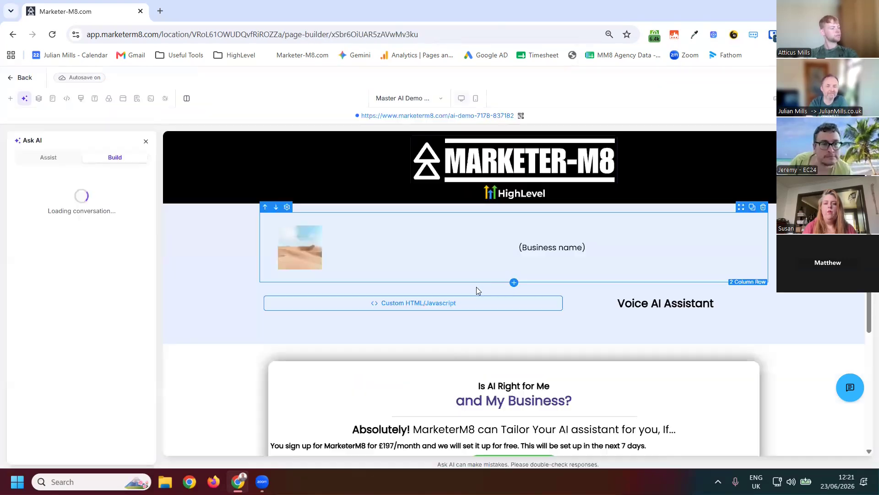
scroll(450, 350, "down", 5)
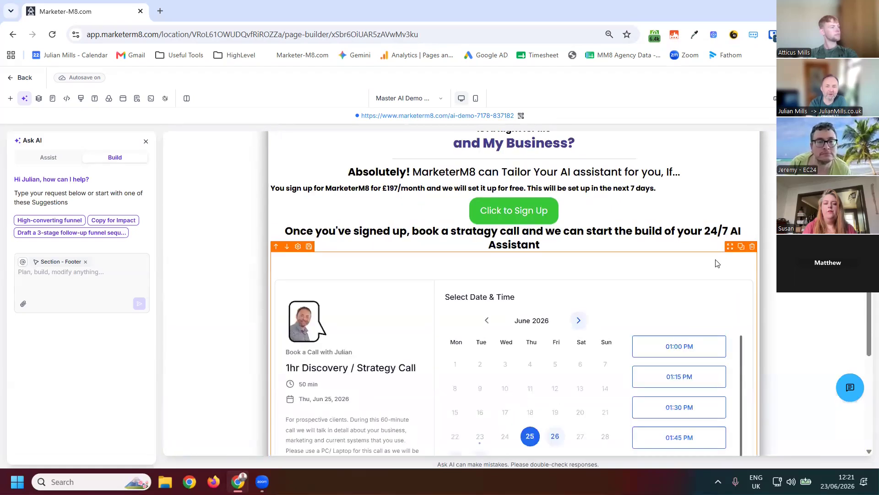
left_click(753, 248)
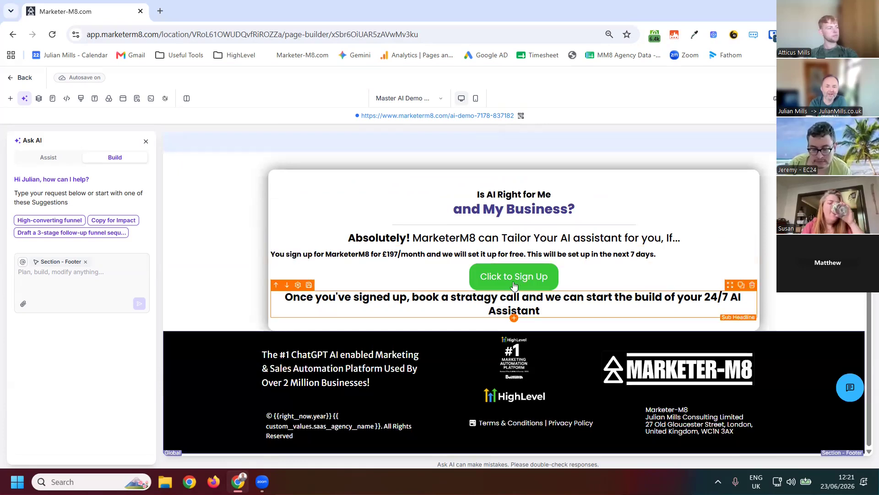
Step: Add an Order Confirmation element below the Click to Sign Up button on the cloned page
left_click(513, 292)
scroll(176, 284, "down", 10)
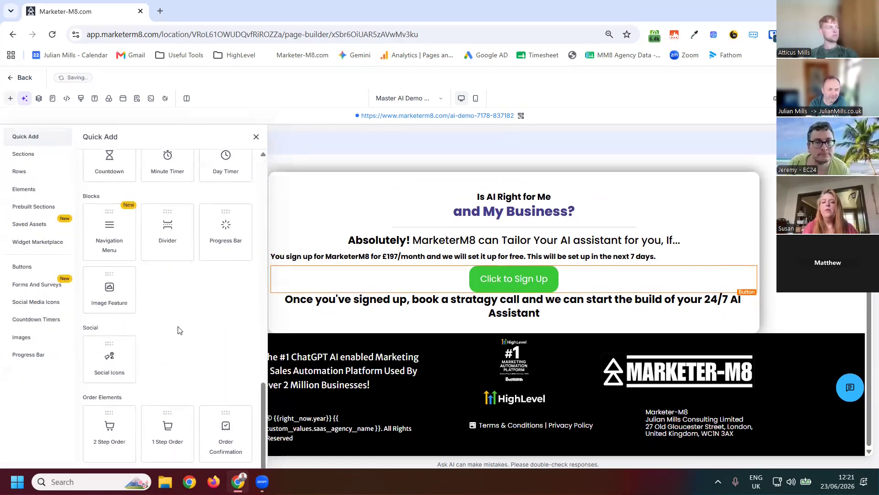
left_click(226, 430)
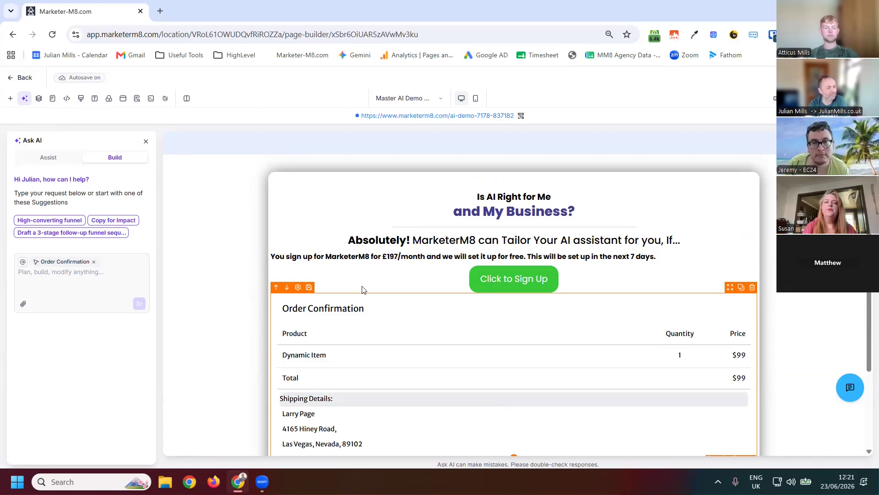
Step: Return to the funnel steps and view the live version of the original Master AI Demo page
left_click(15, 79)
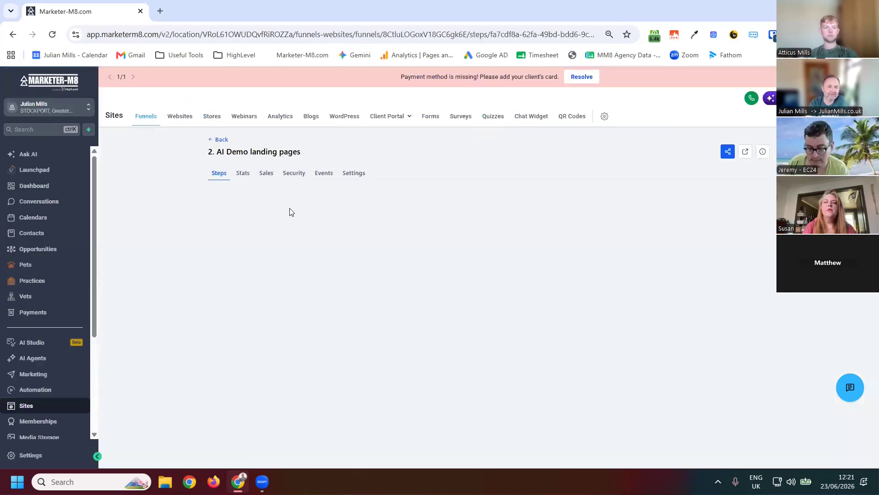
left_click(275, 229)
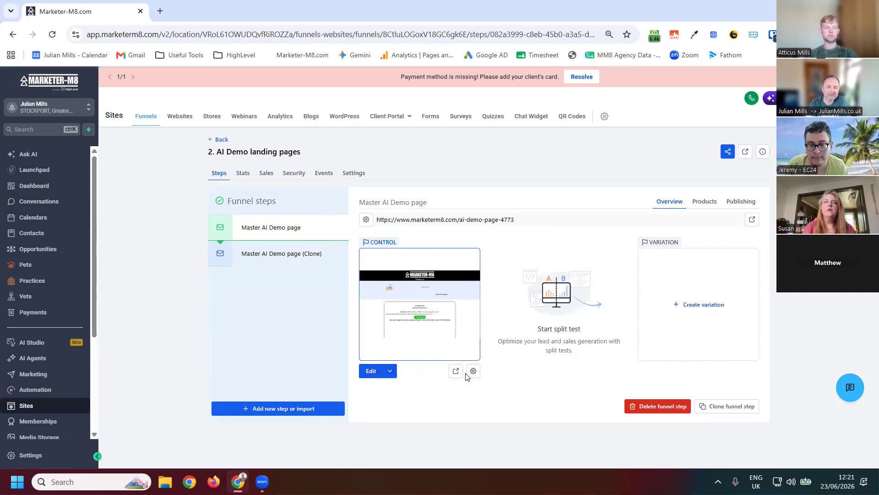
left_click(456, 371)
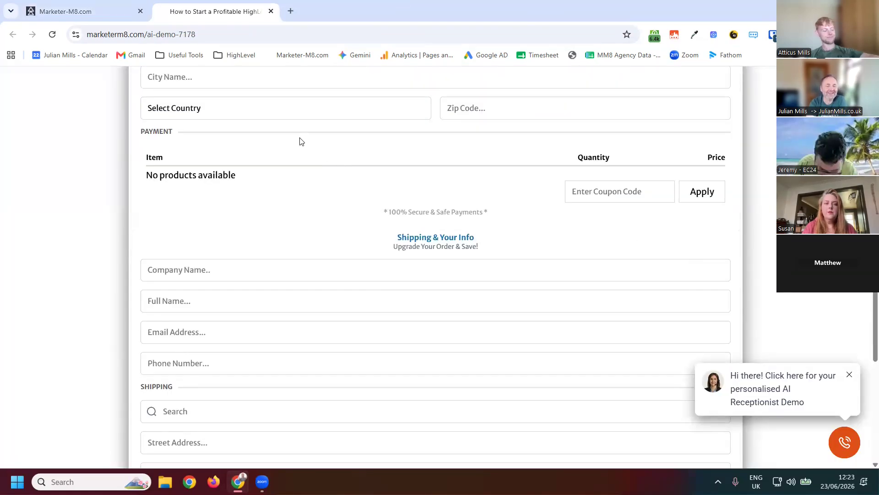
Step: Examine the shipping and payment sections of the order form on the live page
scroll(305, 274, "down", 7)
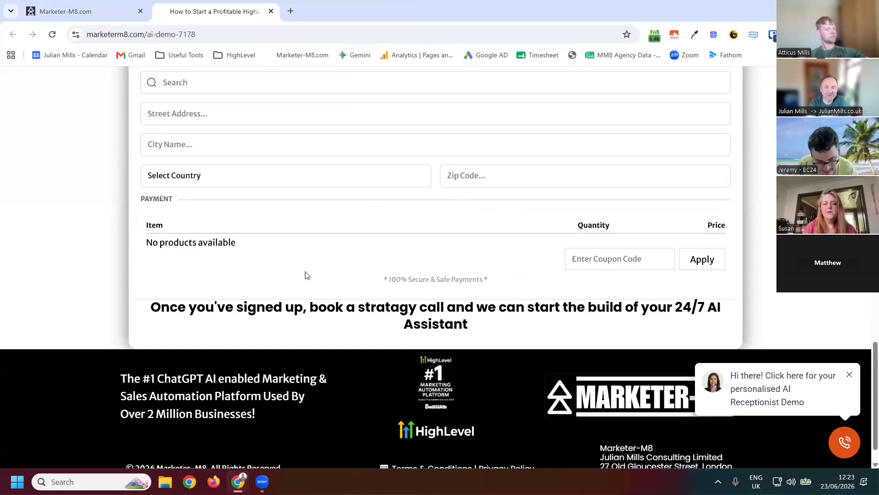
scroll(306, 275, "up", 1)
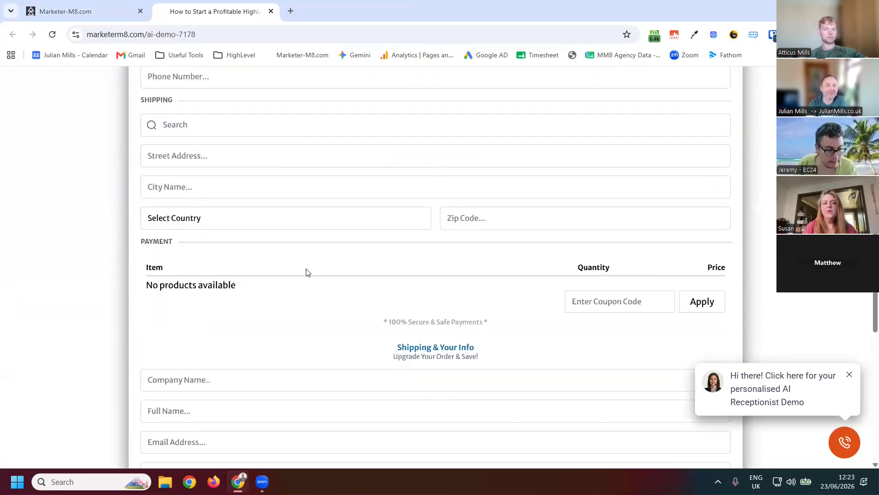
scroll(307, 272, "up", 3)
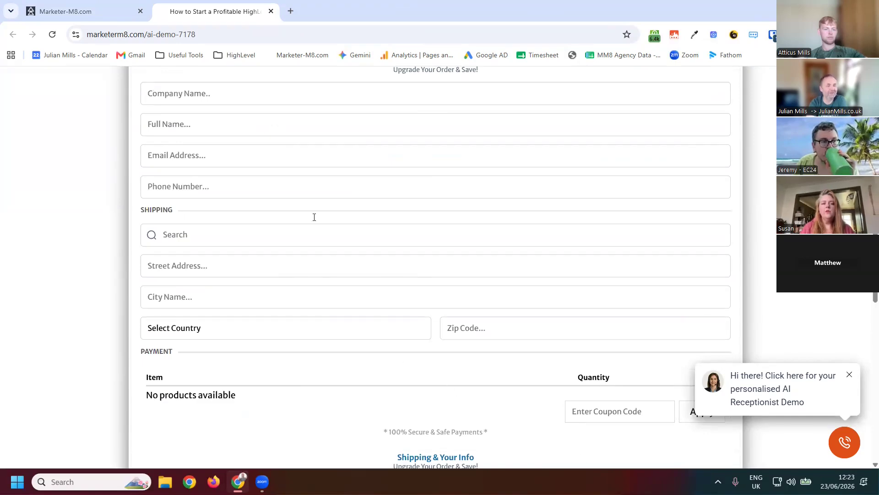
scroll(316, 343, "down", 3)
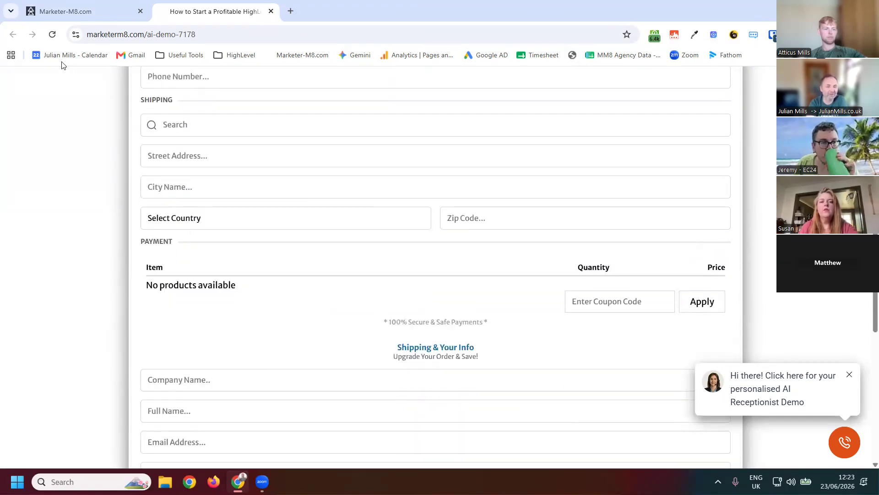
Step: Add the UK Shipping - The Entrepreneurs Marketing System Book product to the original Master AI Demo page step, choosing the @ 12.95 price
left_click(79, 11)
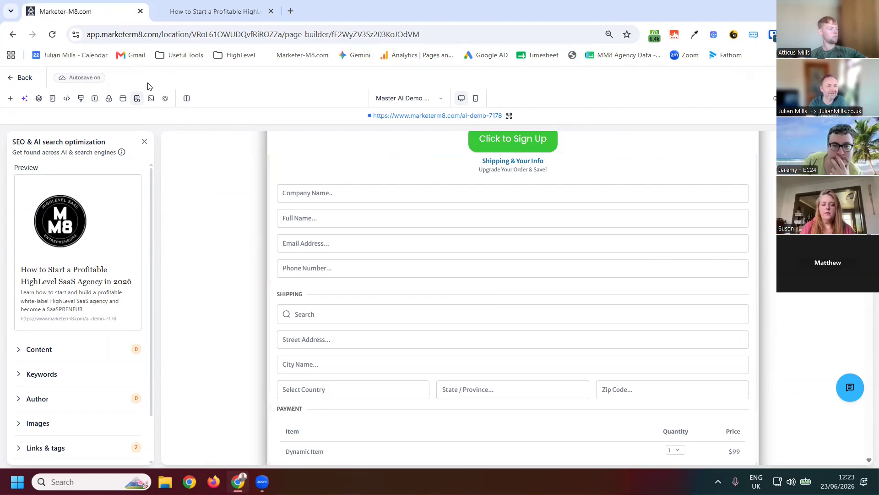
left_click(21, 77)
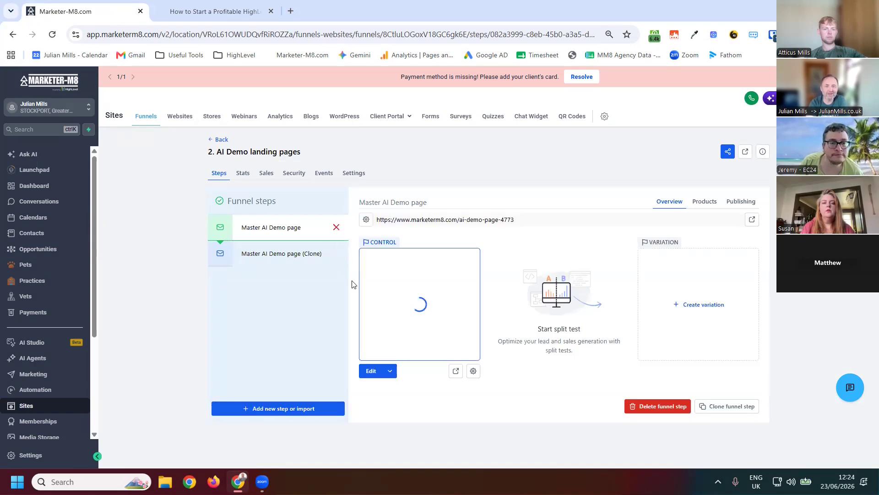
left_click(703, 204)
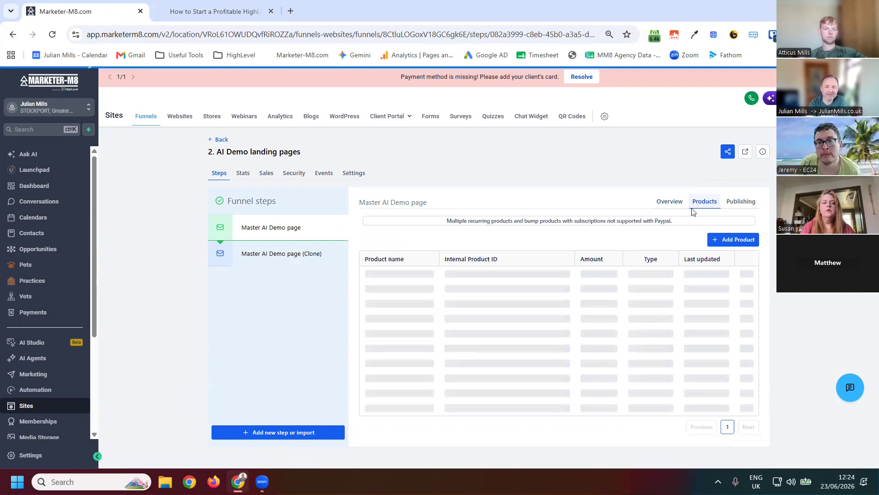
left_click(733, 241)
left_click(402, 290)
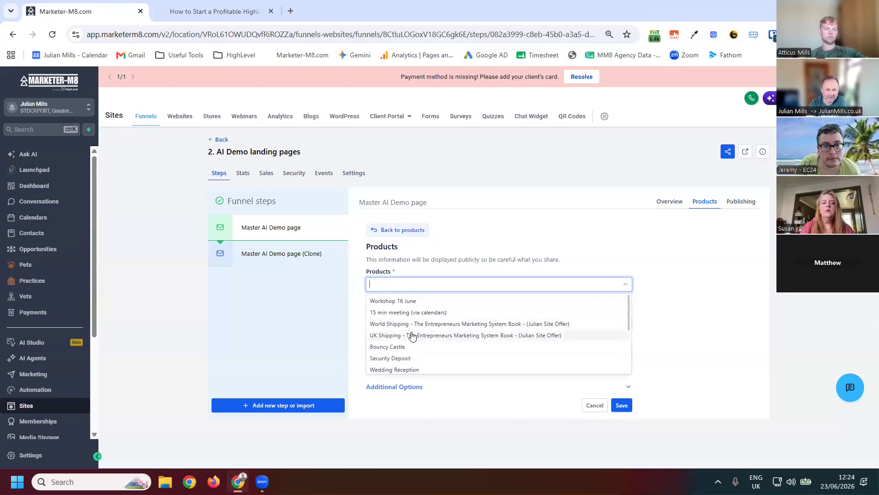
left_click(412, 336)
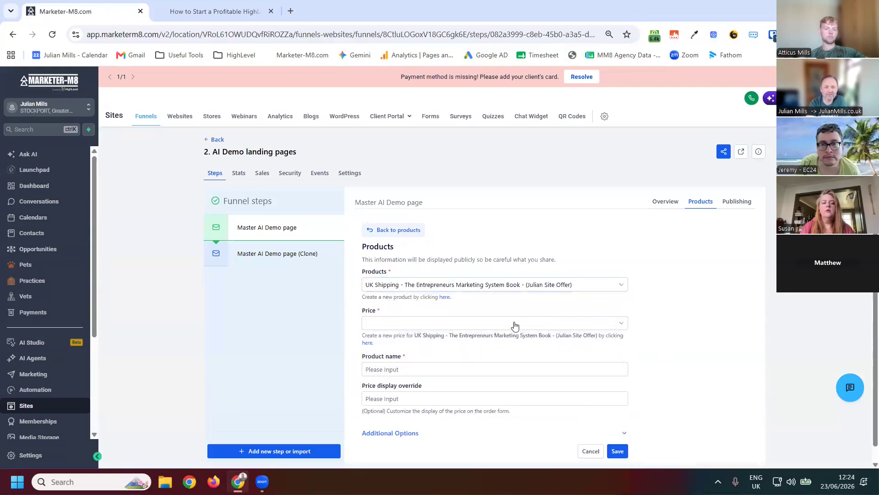
left_click(515, 326)
left_click(413, 337)
scroll(670, 413, "down", 1)
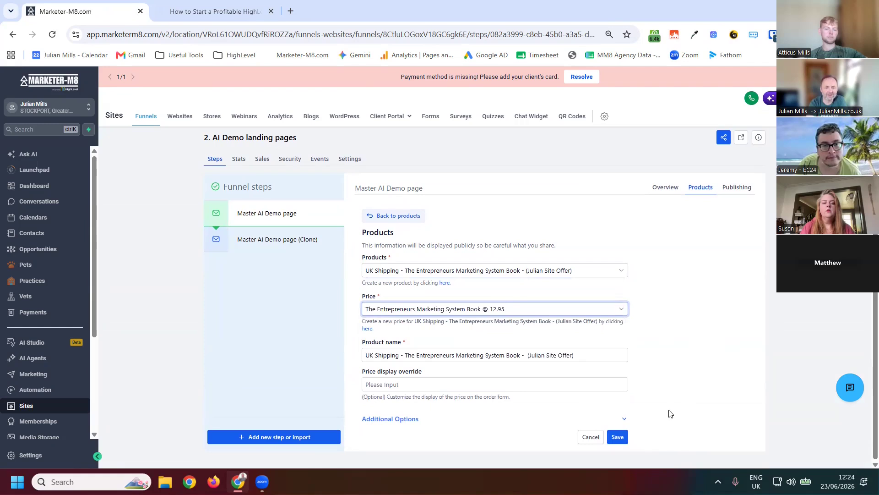
left_click(627, 438)
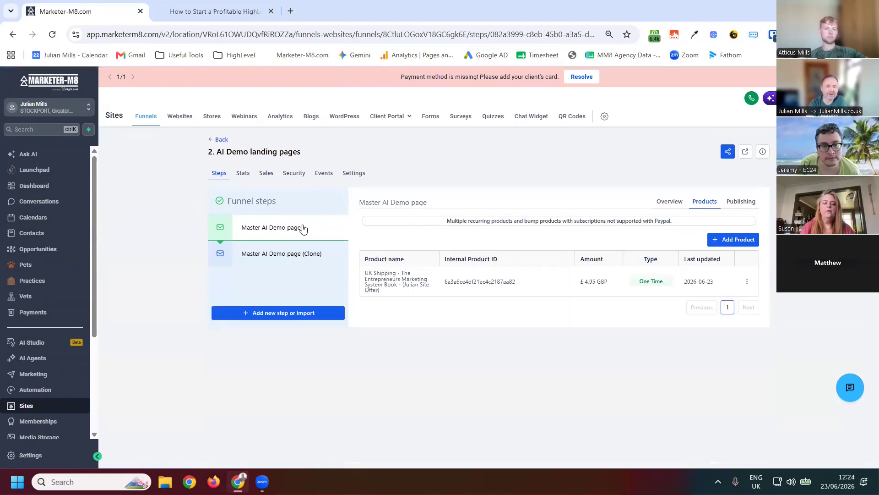
Step: Reload the live page and check the payment section of its order form for the added product
left_click(214, 12)
left_click(52, 34)
left_click_drag(875, 85, 875, 289)
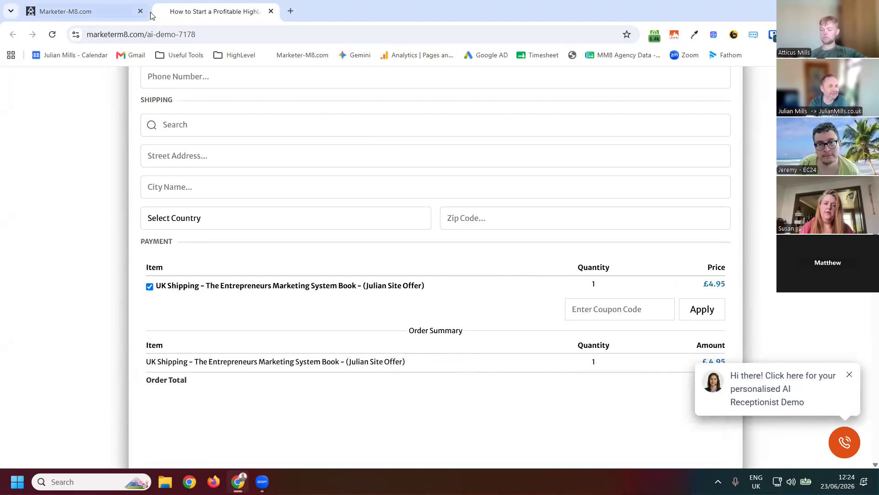
Step: Return to the funnel steps and view the cloned Master AI Demo page step, followed by the original one
left_click(70, 16)
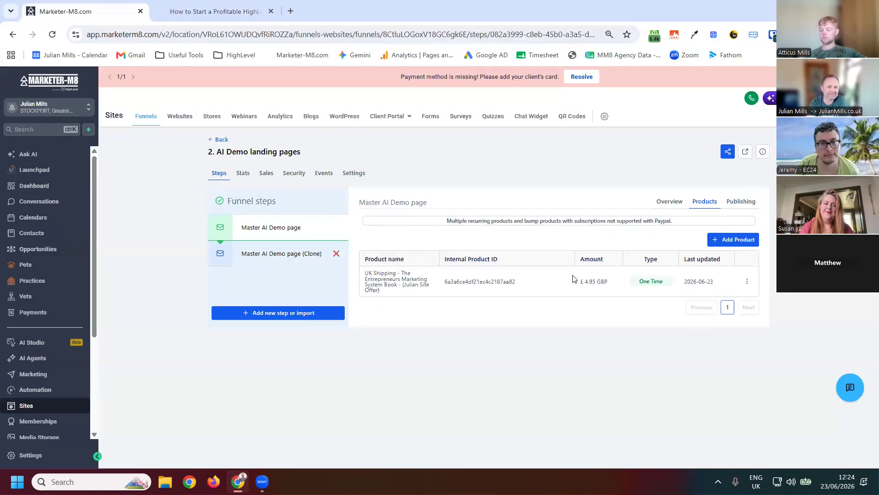
left_click(309, 258)
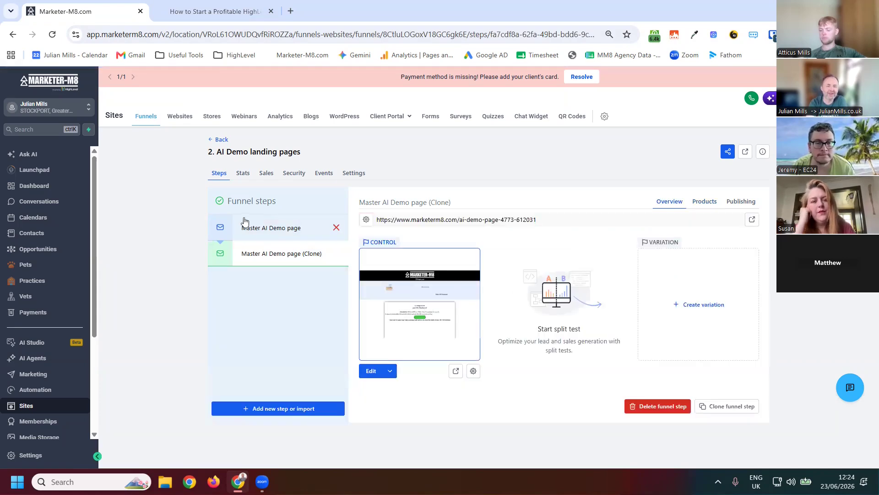
left_click(256, 227)
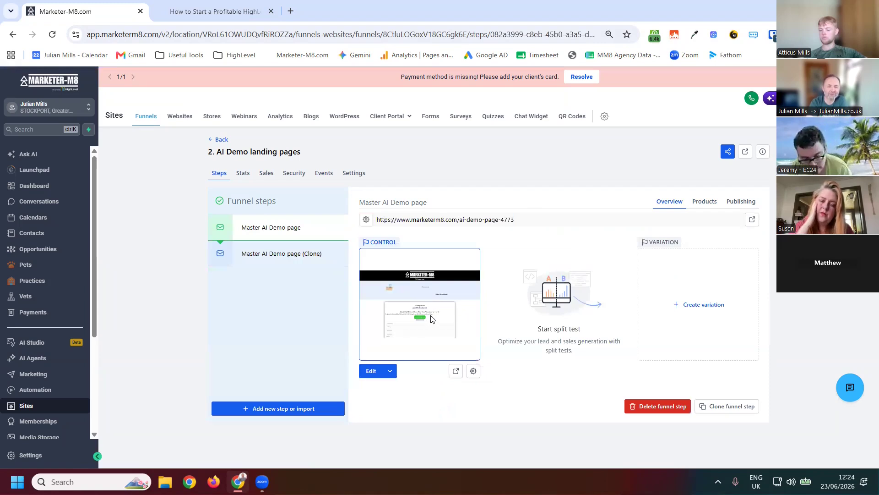
Step: Open the original Master AI Demo page in the editor and review the order form element's settings
left_click(377, 370)
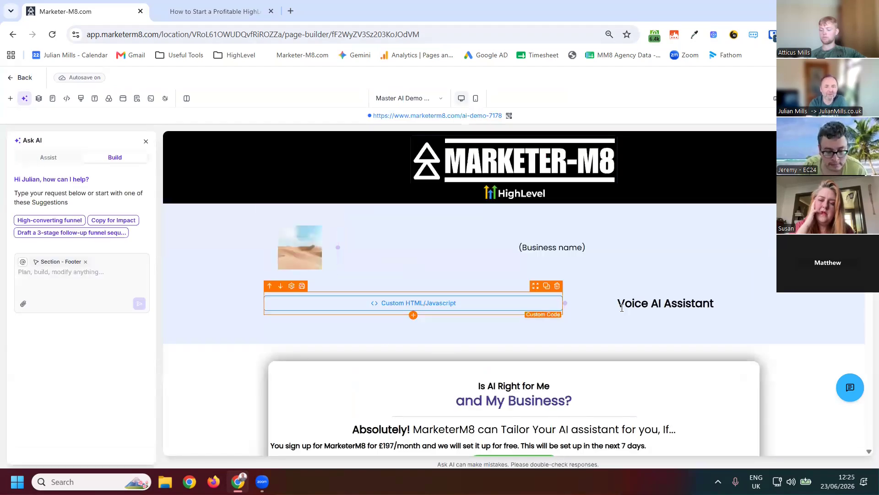
scroll(619, 312, "down", 7)
left_click(538, 315)
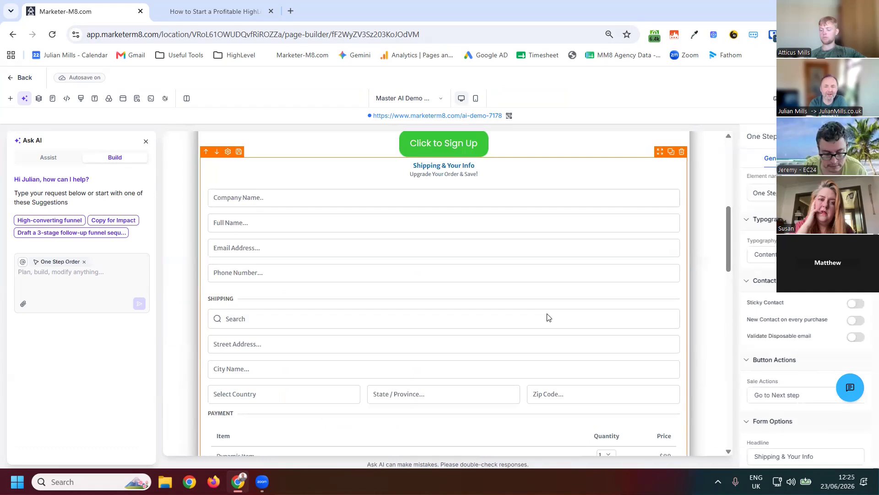
scroll(794, 298, "down", 6)
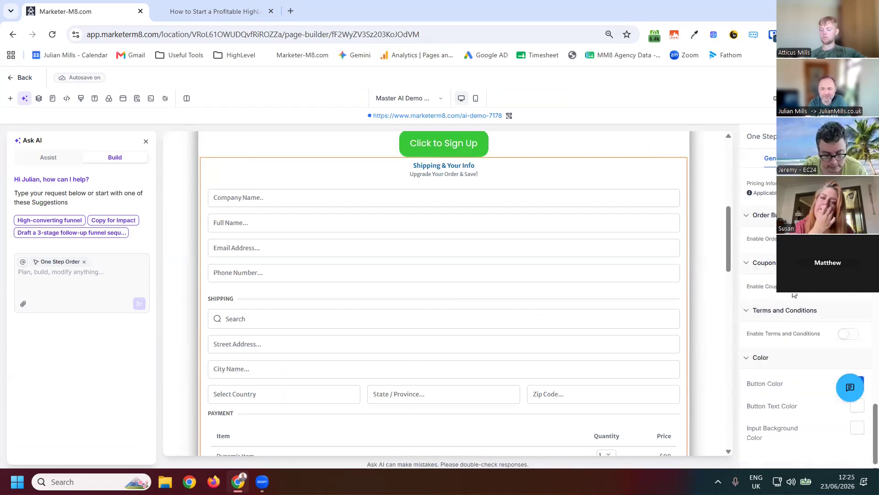
scroll(787, 316, "up", 3)
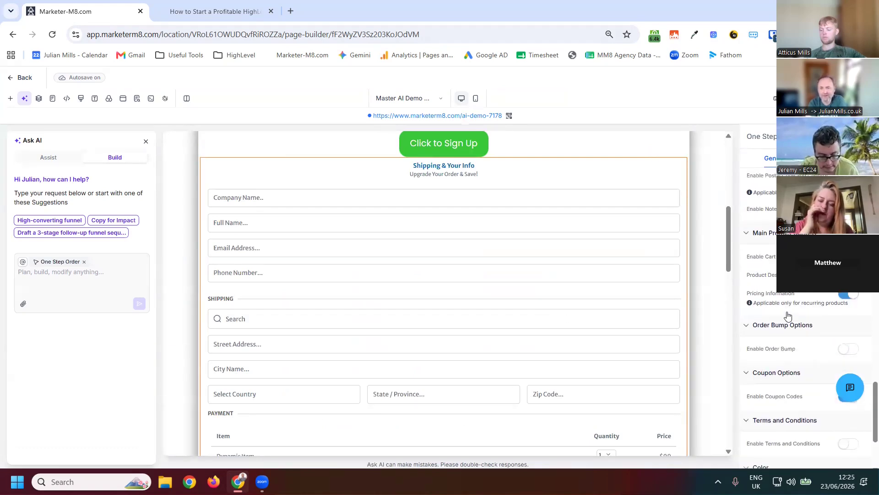
scroll(787, 316, "up", 6)
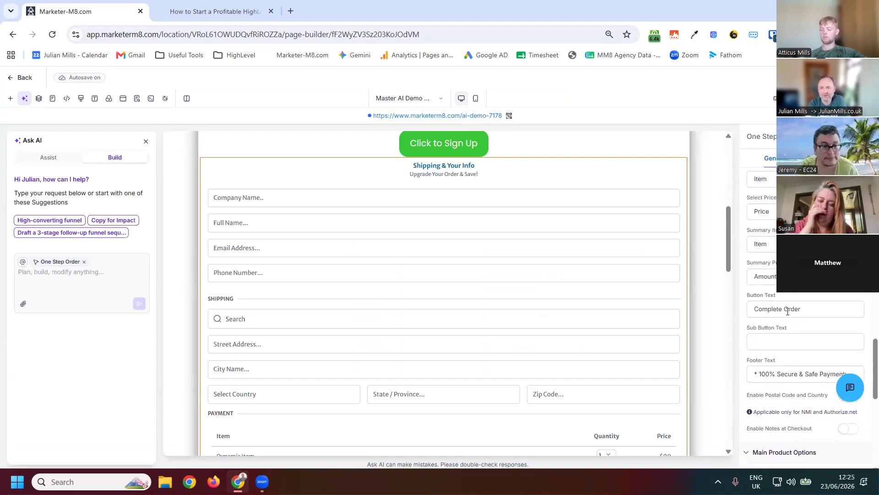
scroll(787, 311, "up", 6)
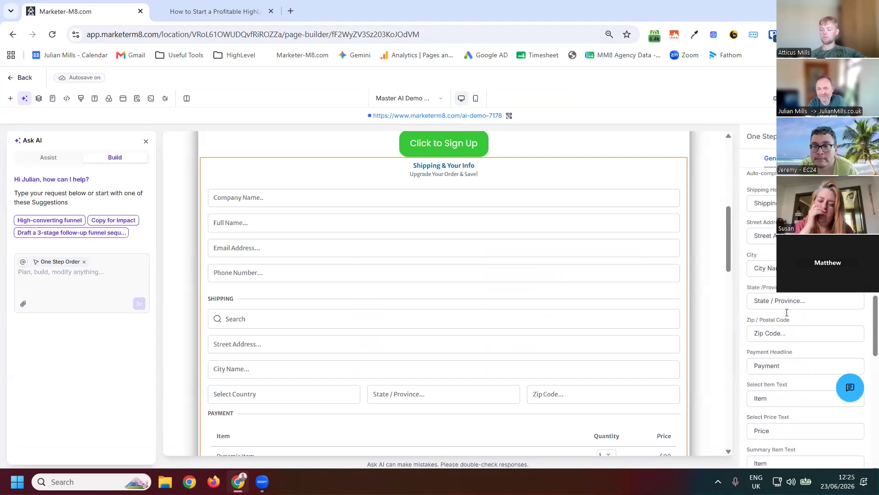
scroll(787, 312, "up", 3)
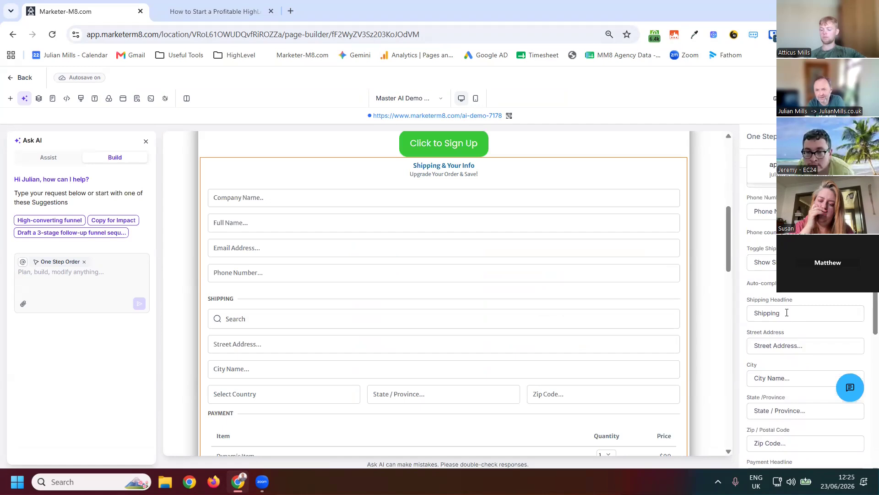
scroll(786, 313, "up", 3)
Step: Set the order form's sale action to a selected funnel step and show the available funnel step choices
scroll(781, 313, "up", 6)
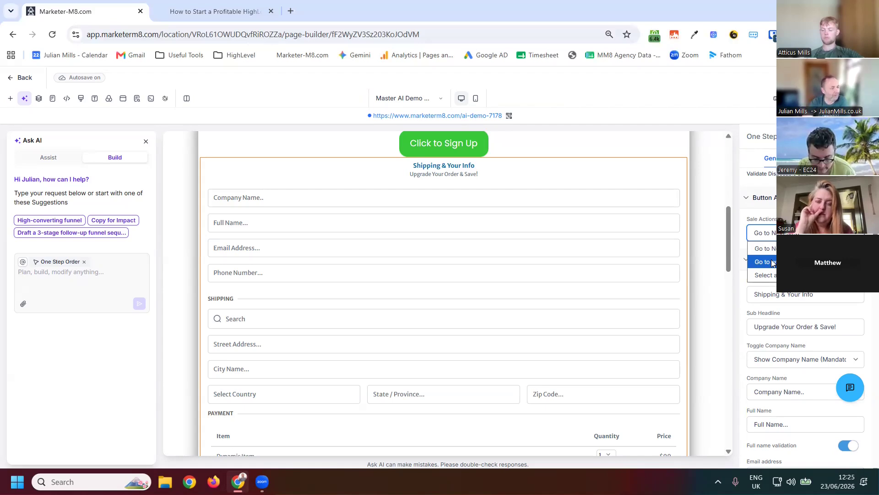
left_click(763, 275)
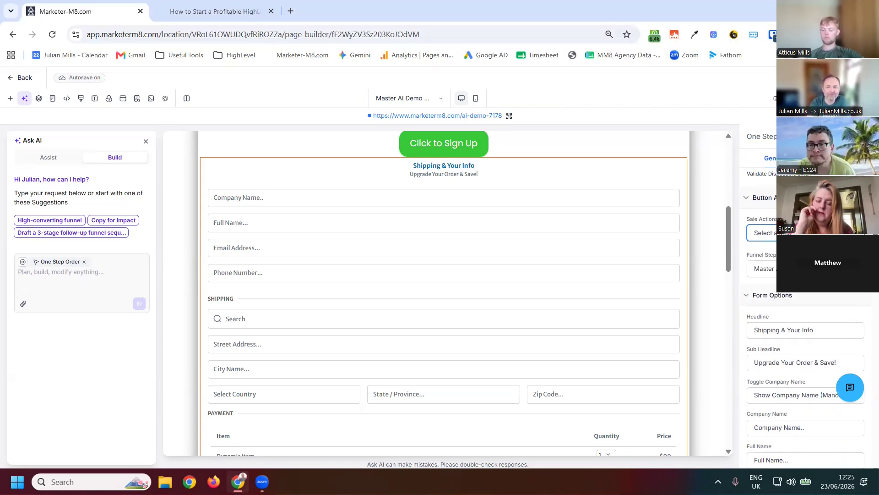
left_click(763, 269)
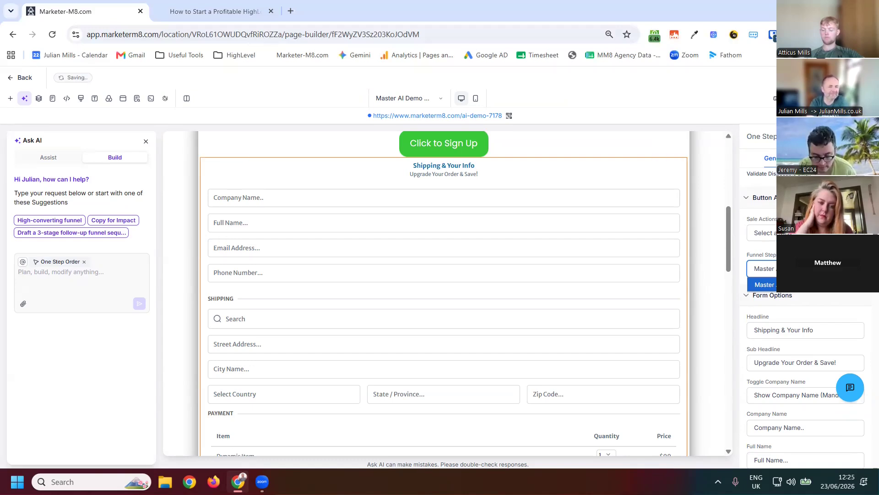
Step: Leave the page editor and create a new automation workflow from scratch
left_click(12, 78)
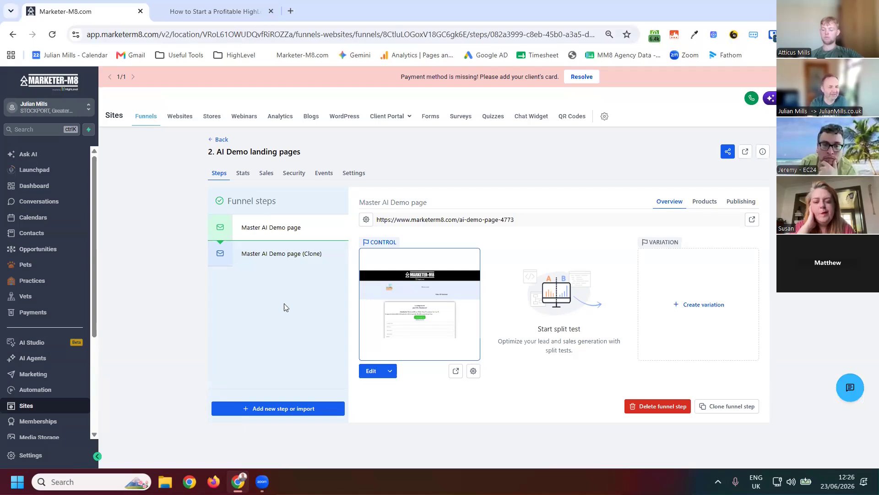
scroll(46, 349, "down", 3)
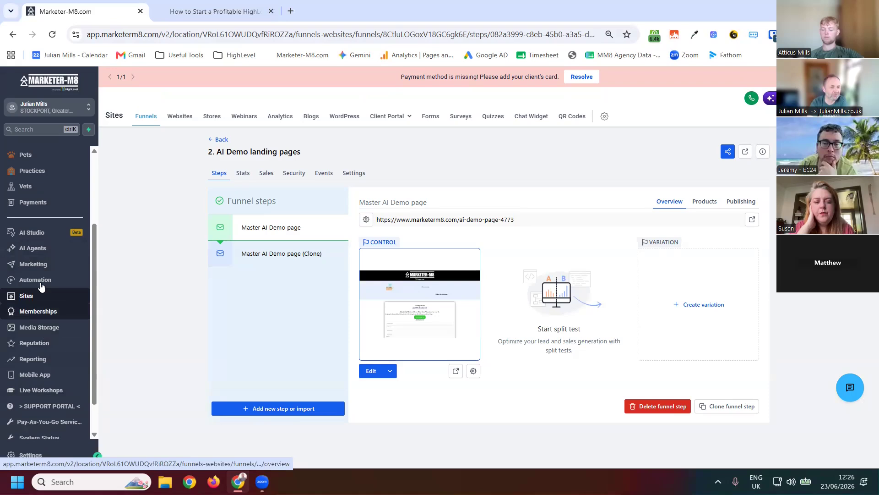
left_click(39, 280)
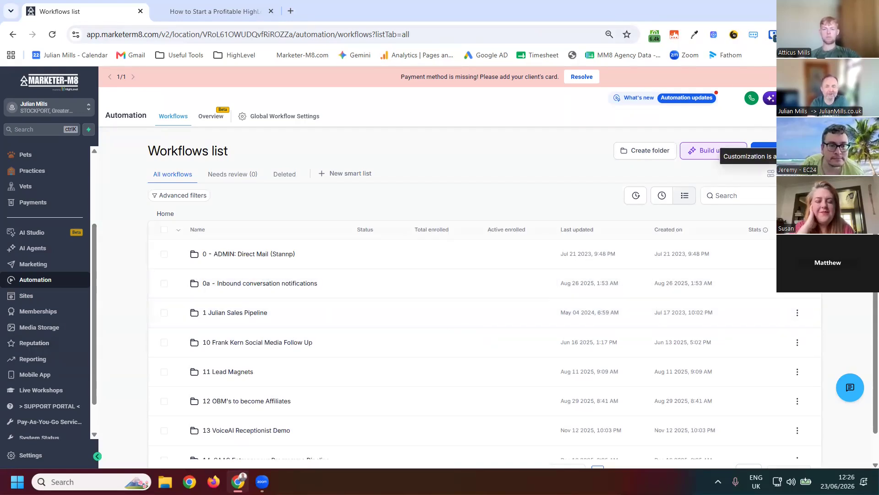
left_click(765, 150)
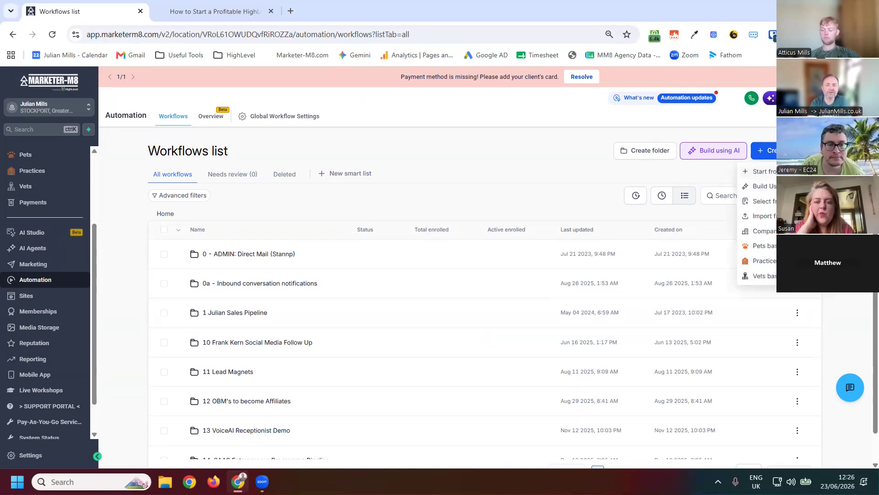
left_click(784, 171)
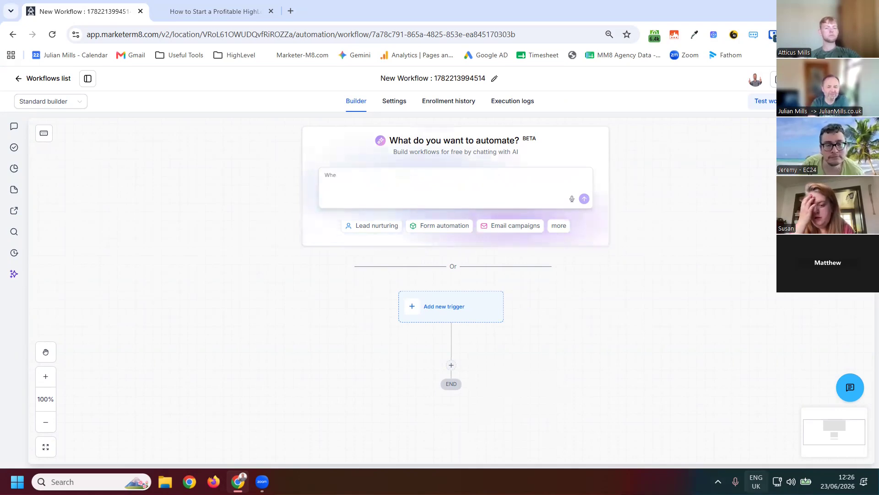
key("super+space")
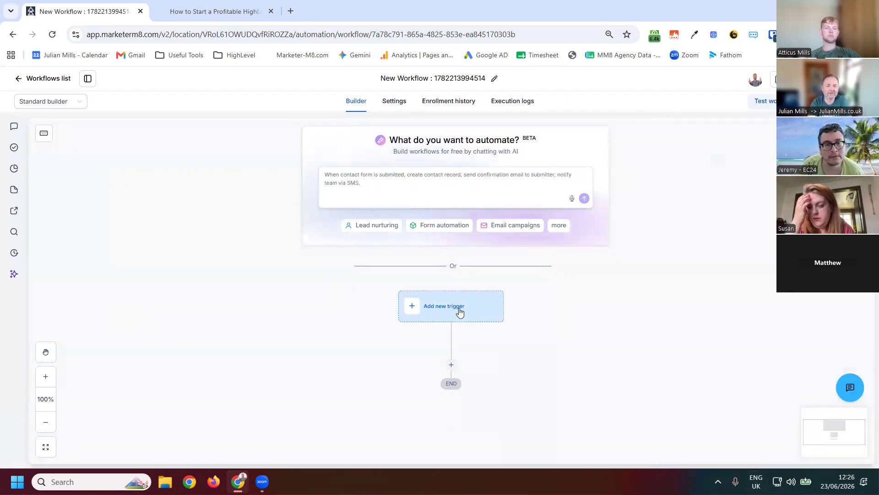
Step: Add a Product completed trigger to the new workflow and give it a filter on the Product field
left_click(460, 311)
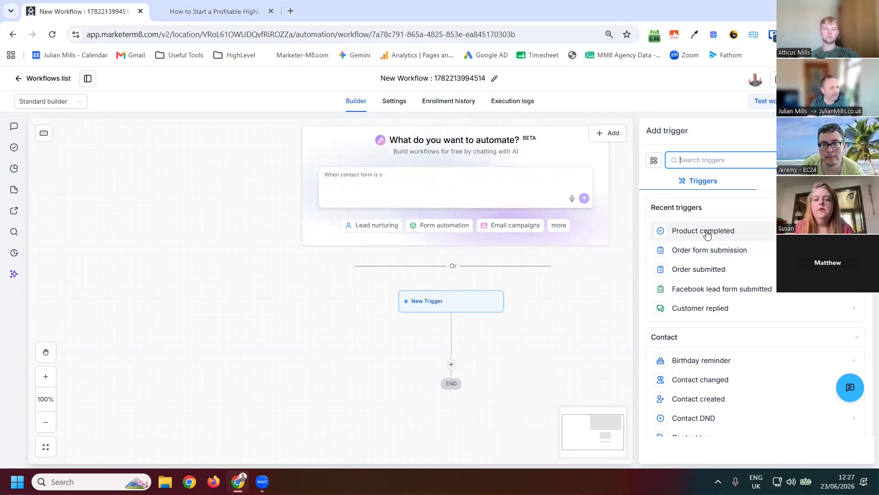
left_click(708, 233)
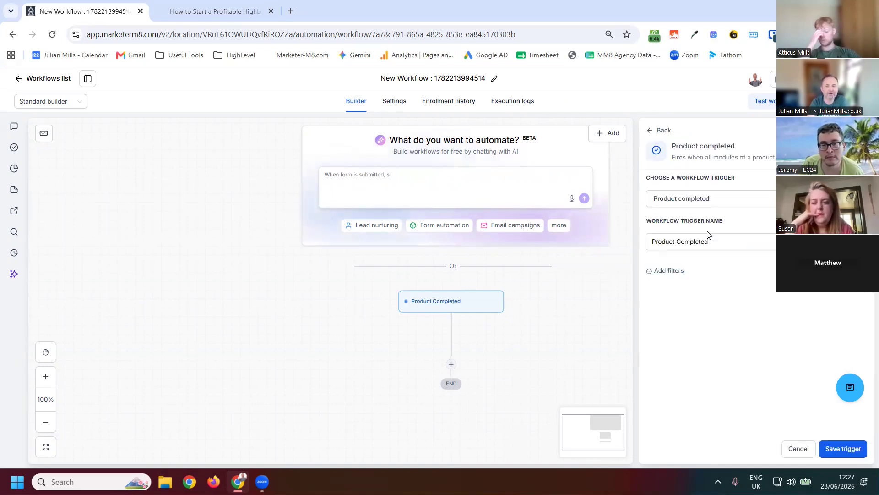
left_click(671, 270)
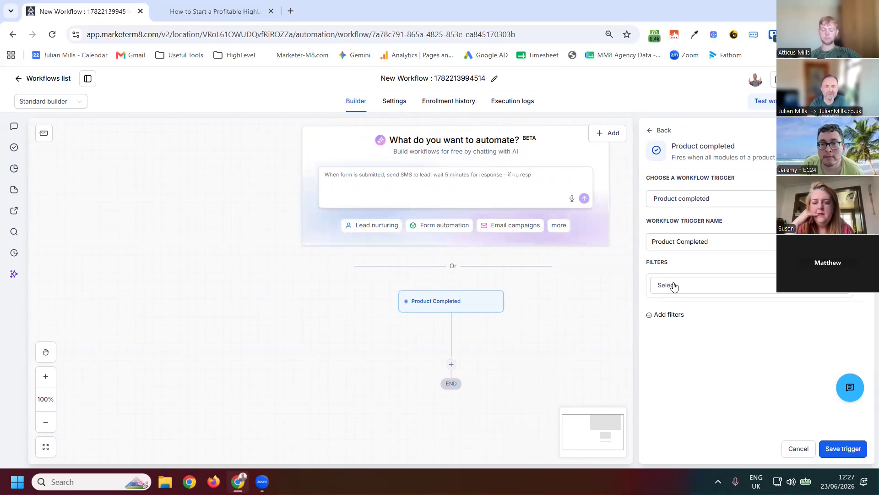
left_click(677, 288)
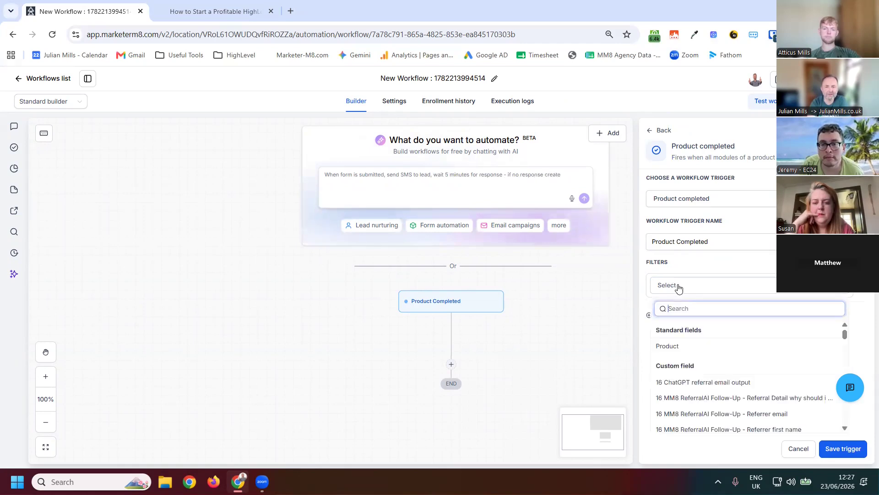
left_click(670, 348)
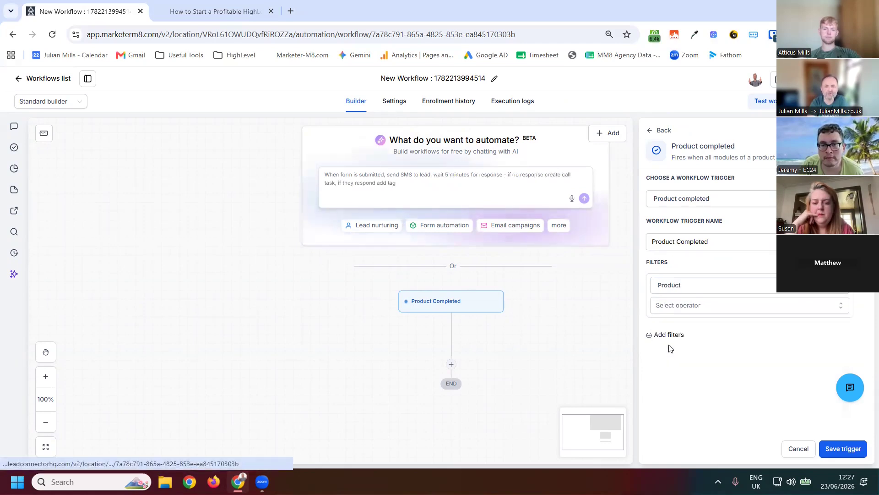
Step: Set the Product filter to "Is any of" with MM8 - 3 Day Course Builder Challenge selected
left_click(812, 311)
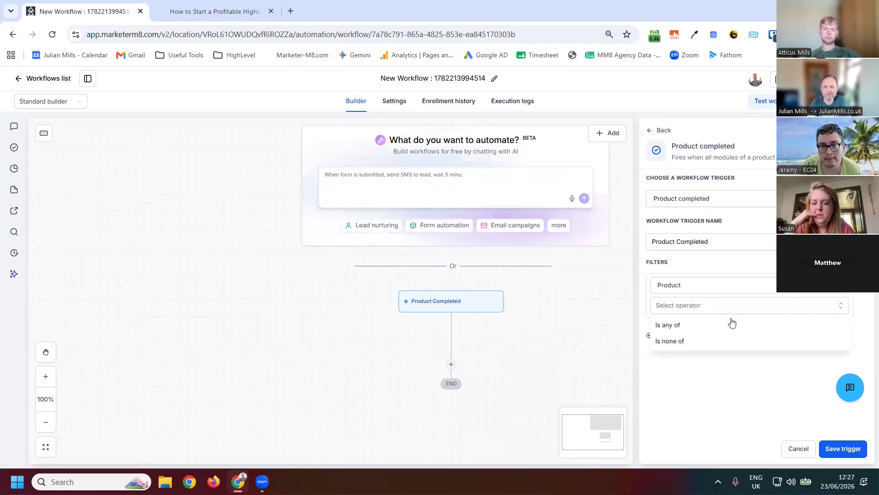
left_click(676, 327)
left_click(696, 325)
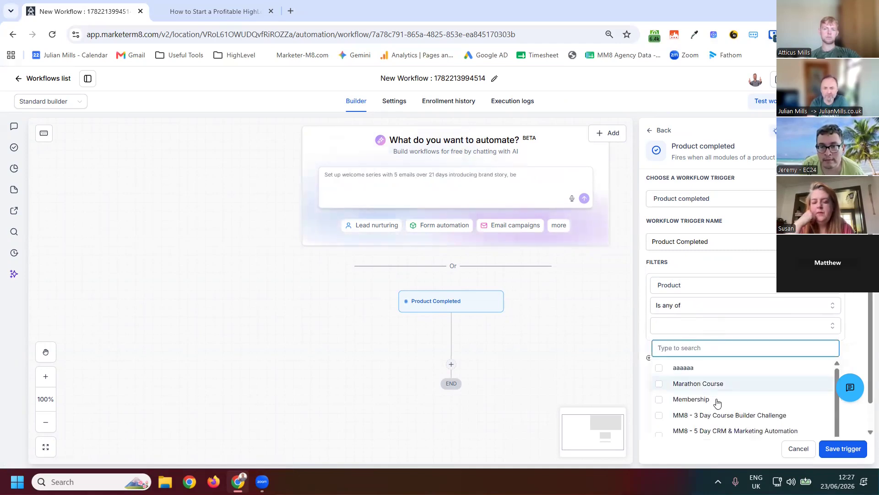
scroll(756, 402, "down", 3)
scroll(751, 419, "up", 3)
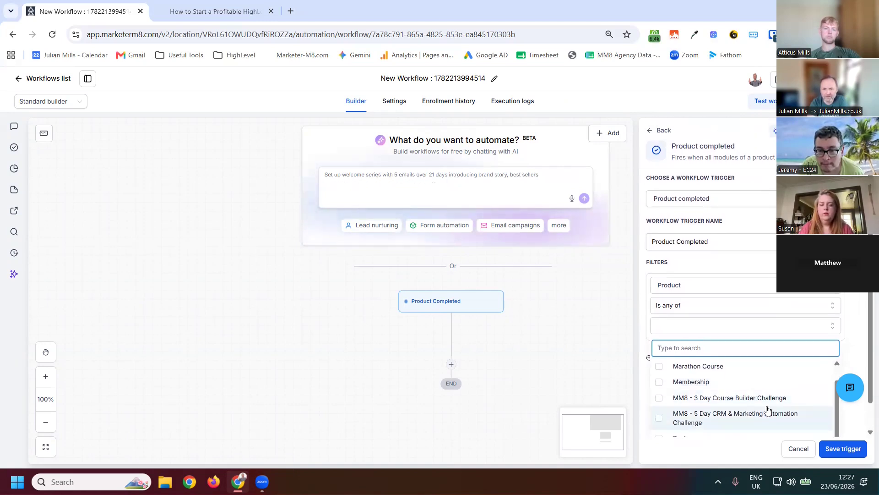
scroll(753, 417, "down", 3)
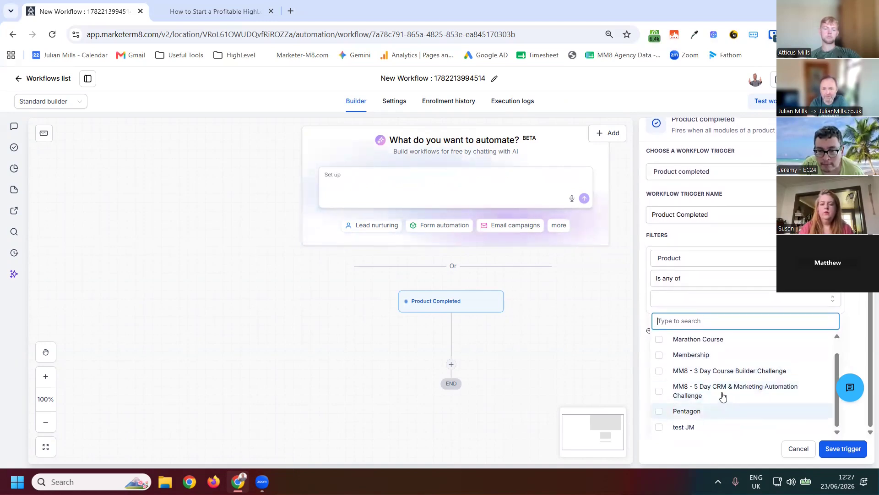
left_click(723, 370)
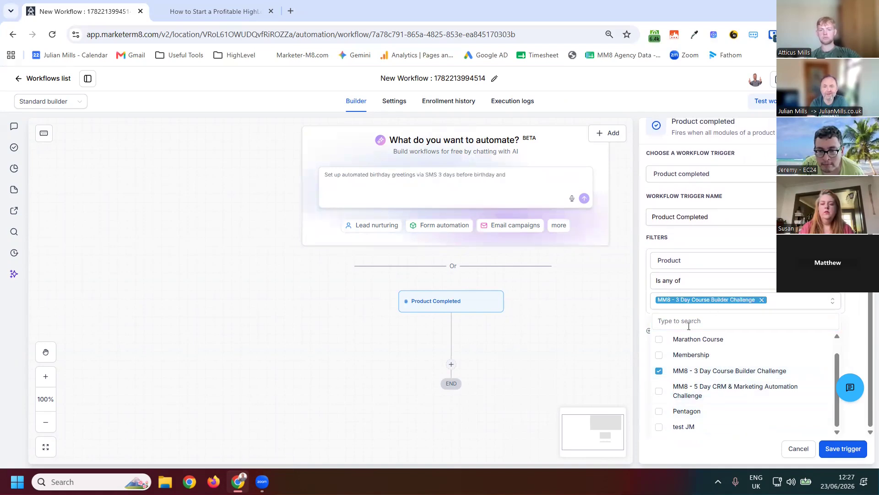
Step: Add another empty filter row, and discard the unsaved Product completed trigger
left_click(788, 300)
left_click(670, 355)
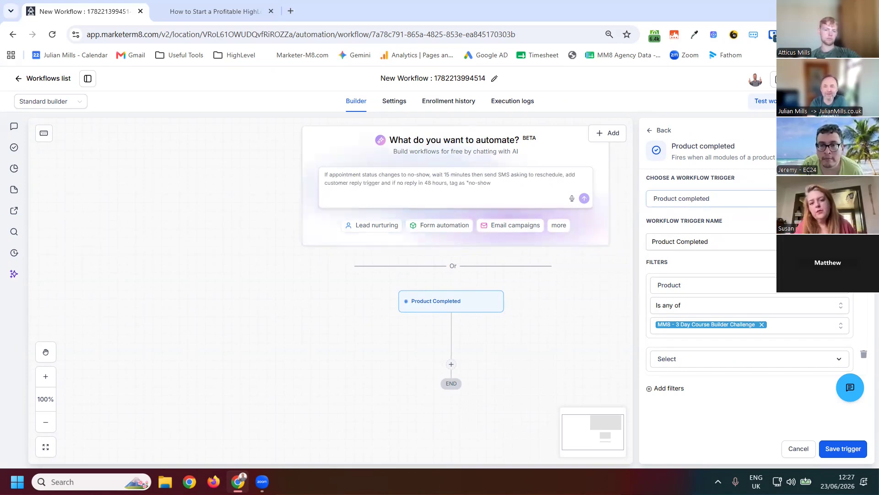
left_click(584, 316)
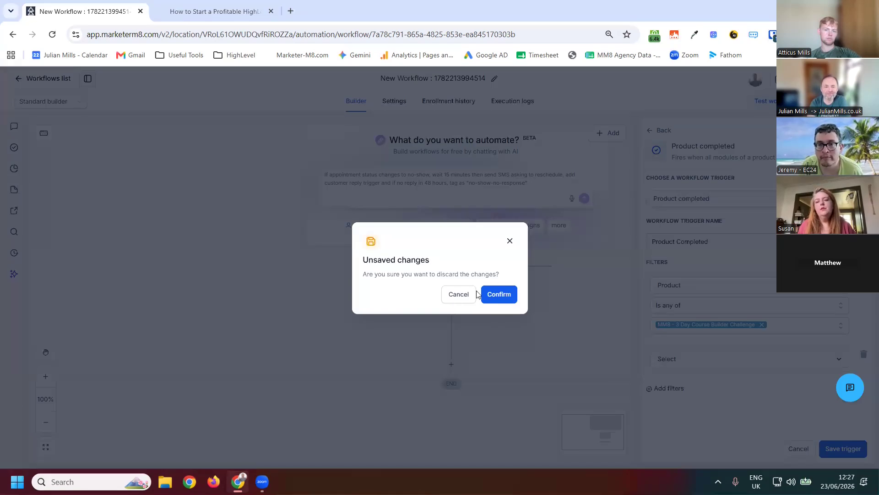
left_click(500, 298)
Step: Add an Order form submission trigger filtered to the Landscaping funnel with the In funnel/website field
left_click(456, 314)
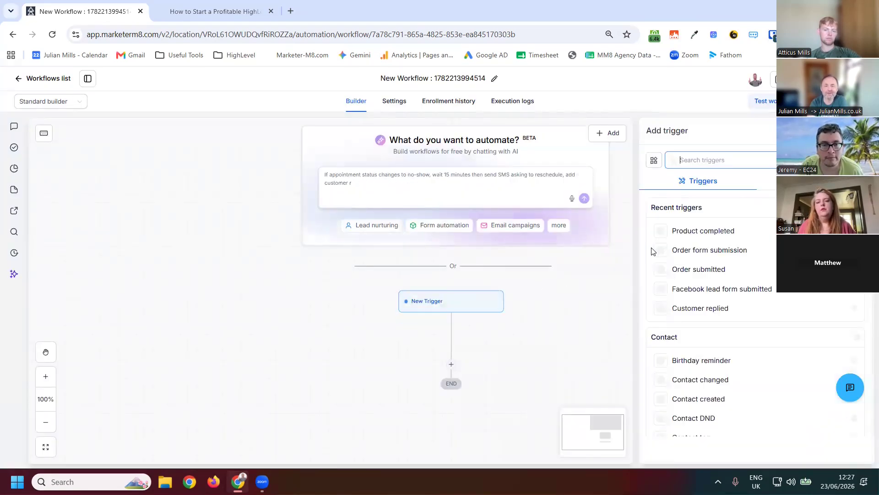
left_click(708, 255)
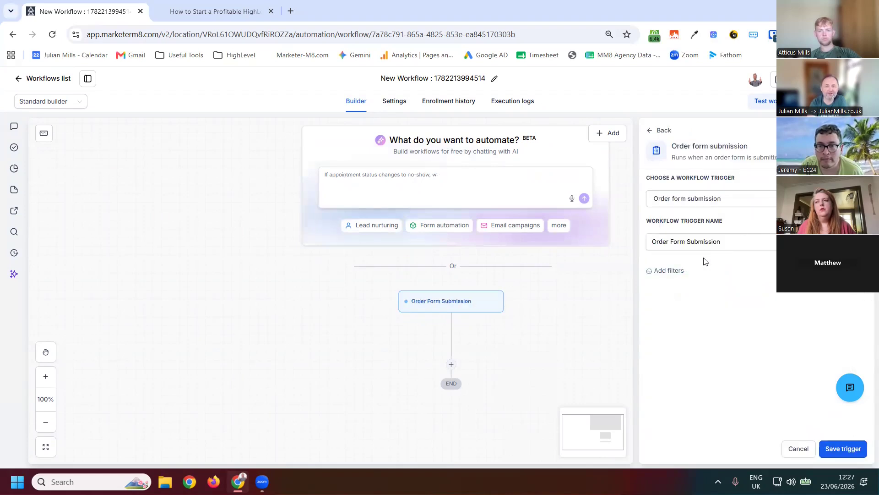
left_click(664, 271)
left_click(683, 292)
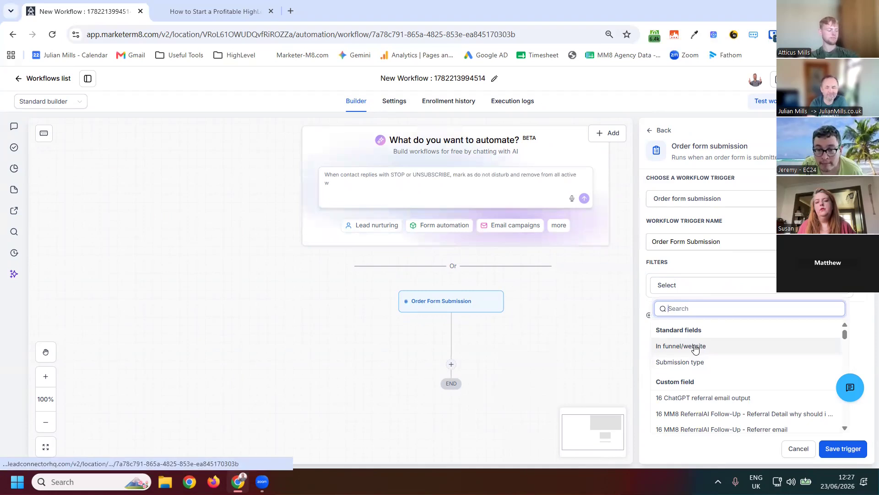
left_click(698, 349)
left_click(689, 310)
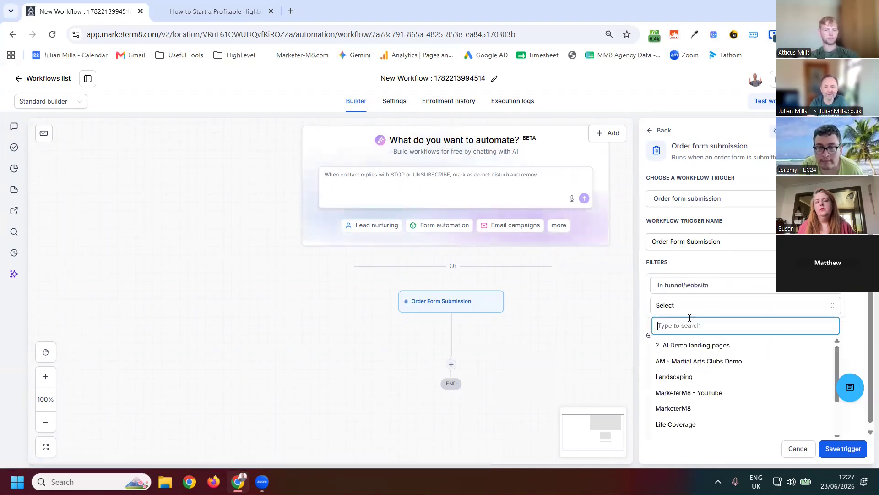
left_click(685, 375)
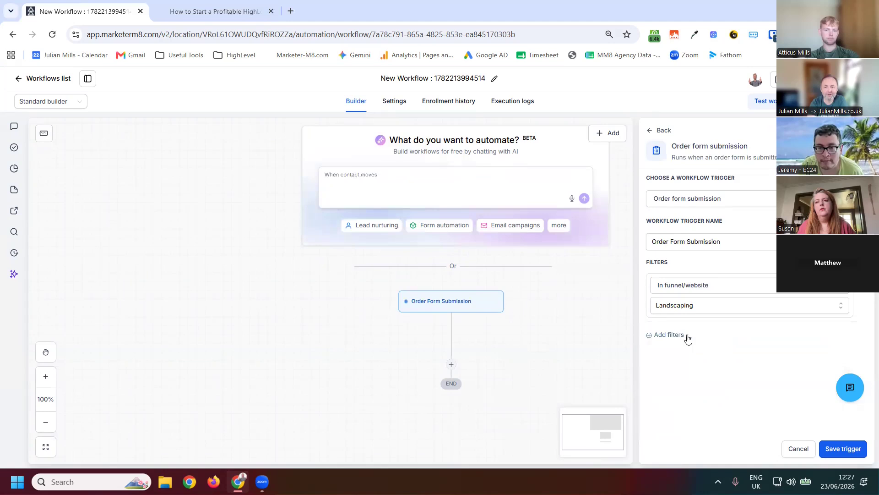
Step: Add a second filter with "Page is" set to Upsell Clone Clone Clone Clone Clone
left_click(676, 337)
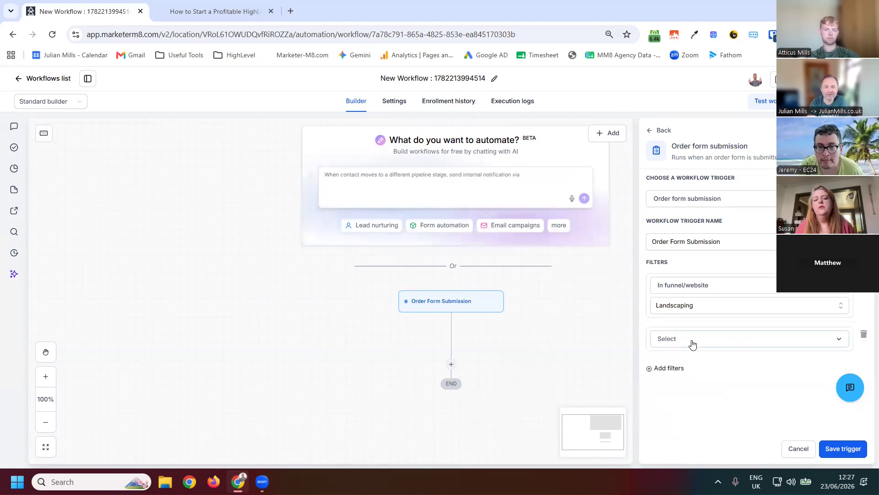
left_click(692, 350)
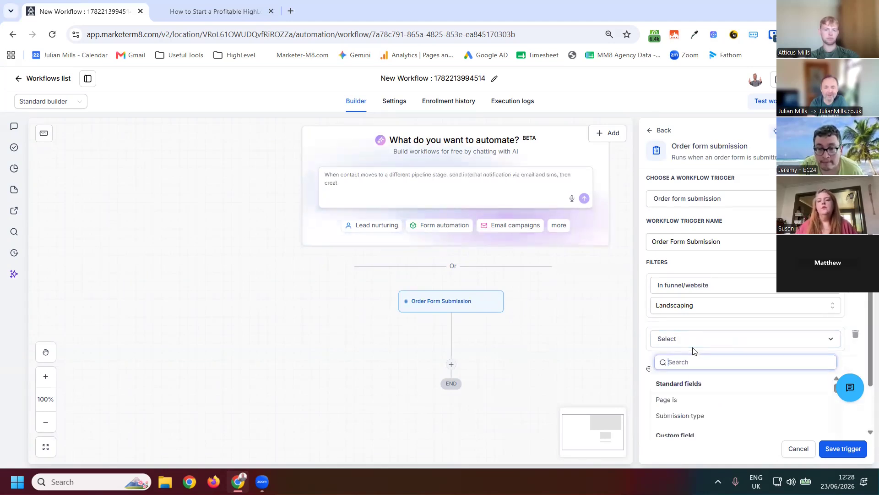
scroll(701, 397, "down", 1)
scroll(701, 398, "up", 2)
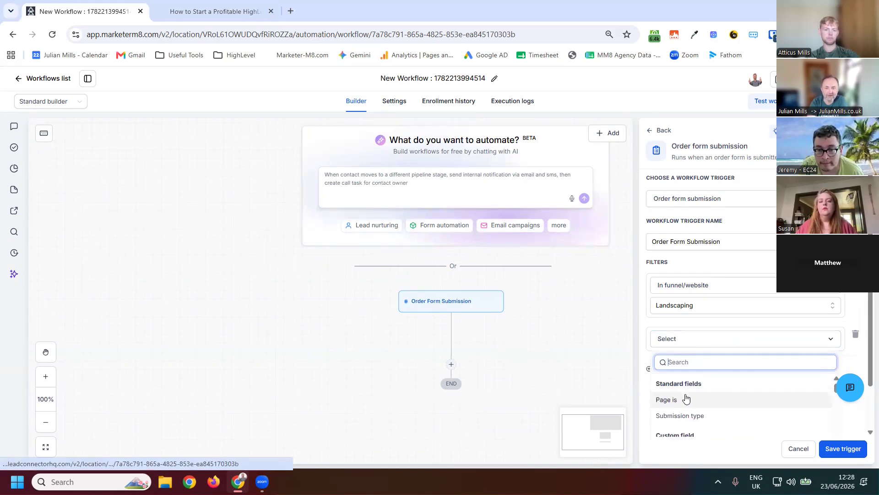
scroll(715, 414, "down", 2)
scroll(687, 405, "up", 2)
left_click(666, 400)
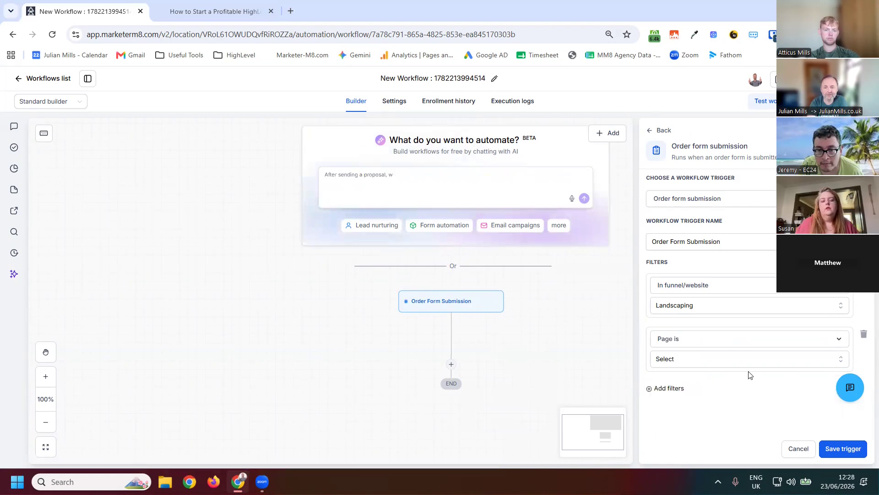
left_click(729, 363)
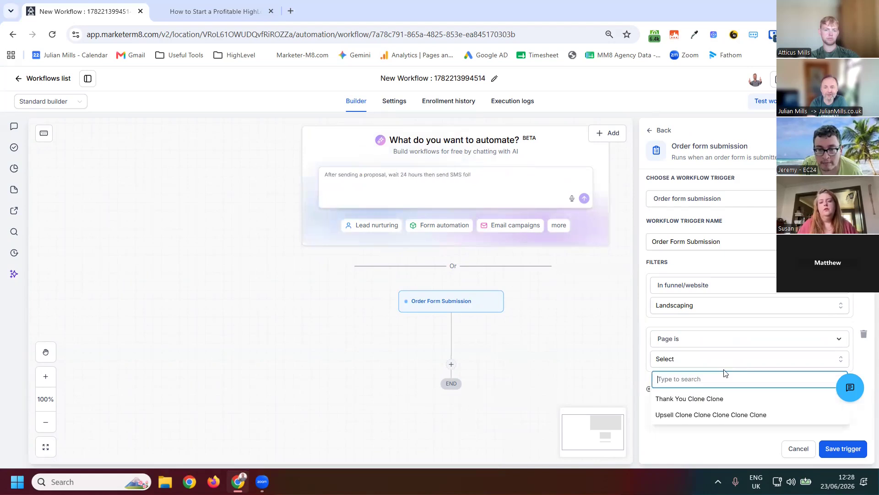
left_click(718, 415)
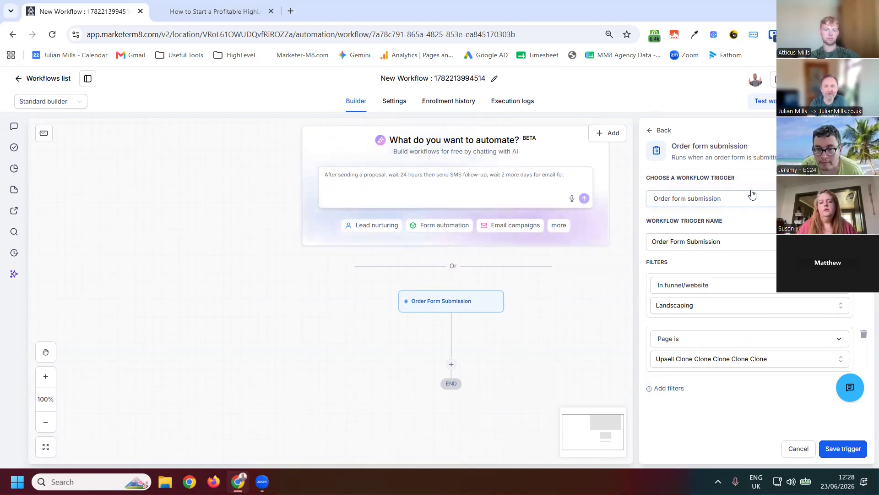
Step: Discard the unsaved Order form submission trigger
left_click(687, 198)
left_click(473, 261)
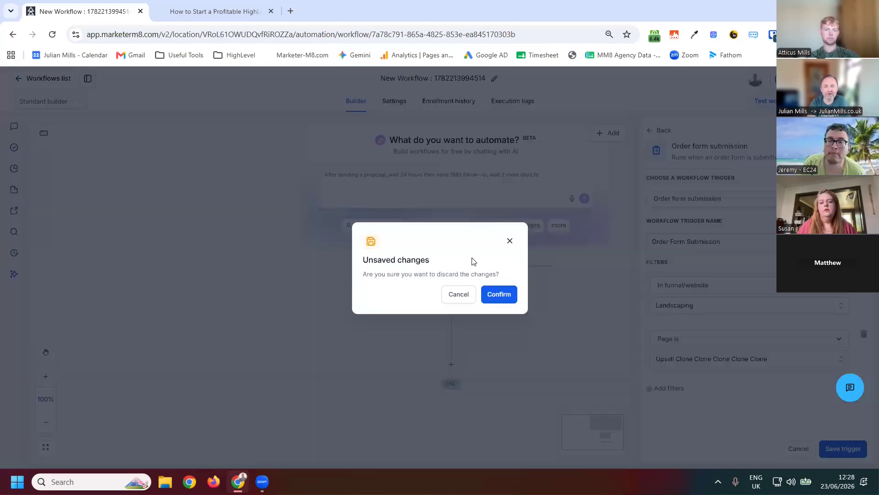
left_click(499, 295)
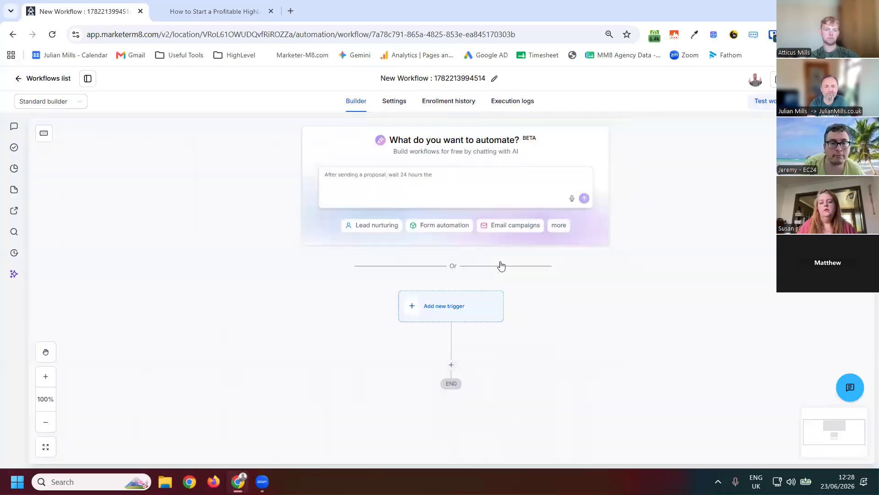
Step: Add an Order submitted trigger to the workflow and give it a filter on the Global product field
left_click(465, 313)
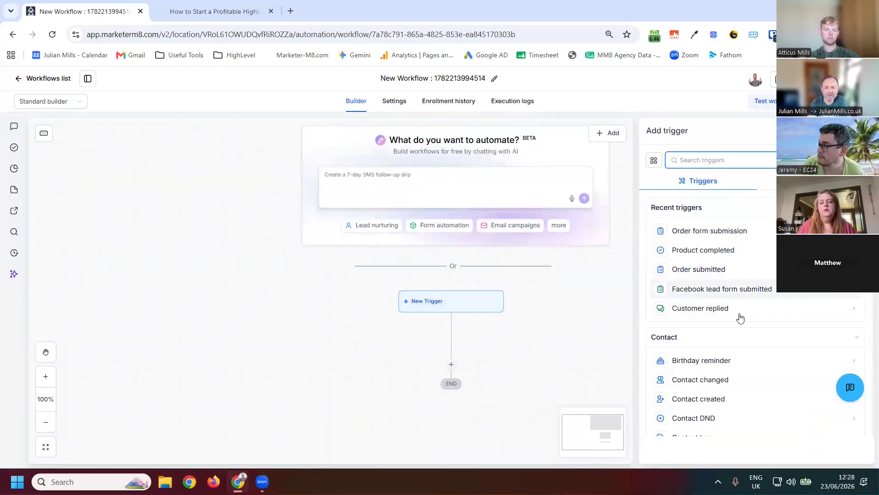
left_click(707, 269)
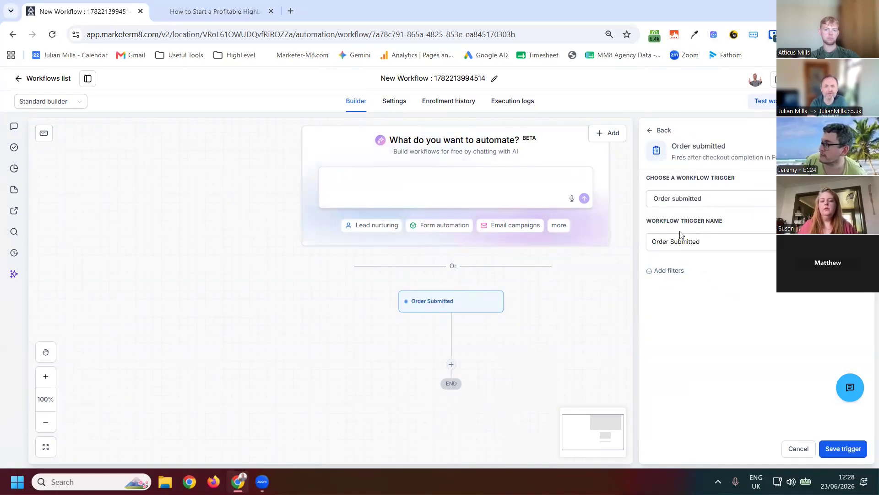
left_click(682, 270)
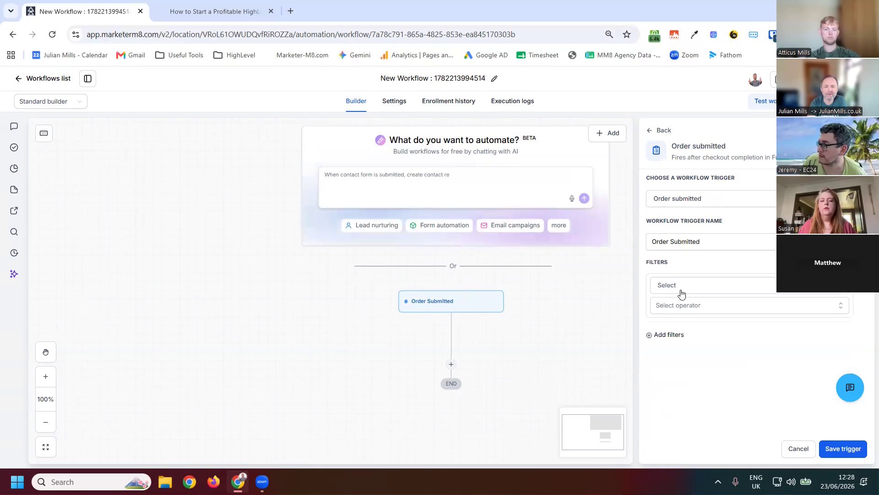
left_click(682, 293)
left_click(681, 292)
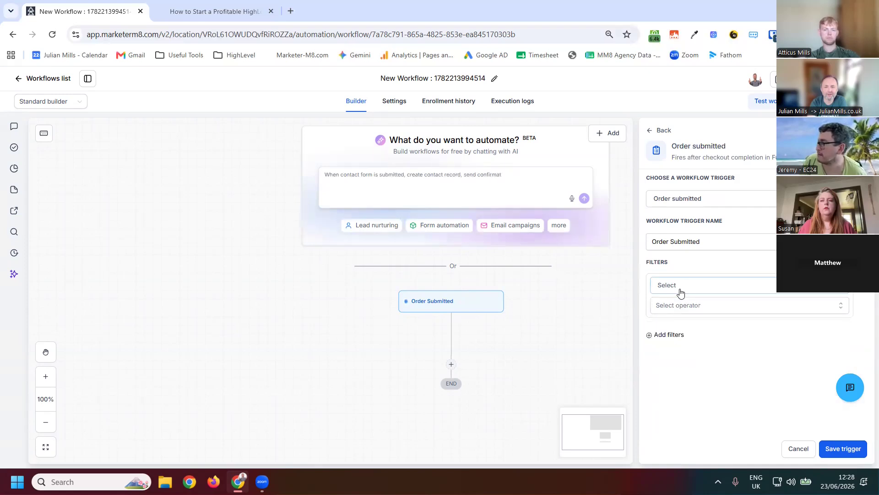
left_click(677, 293)
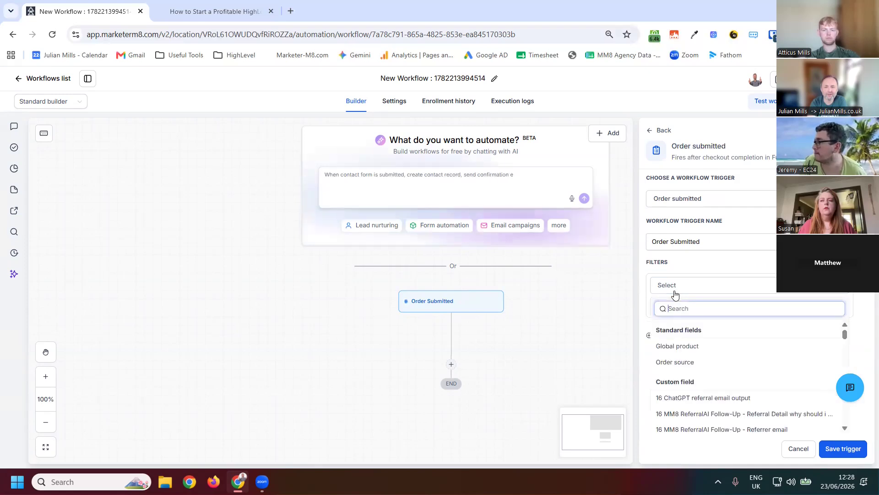
left_click(695, 348)
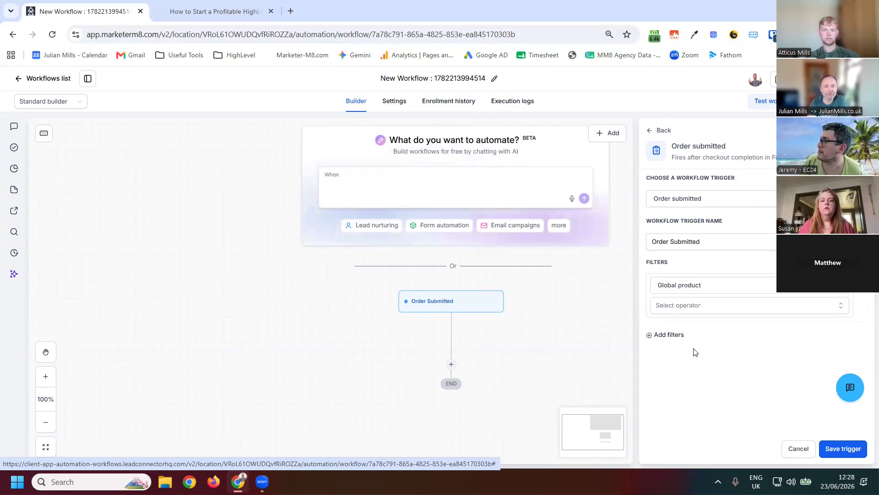
Step: Set the Global product filter to "Is" The Entrepreneurs Marketing System Book - World Shipping
left_click(685, 310)
left_click(674, 328)
left_click(687, 330)
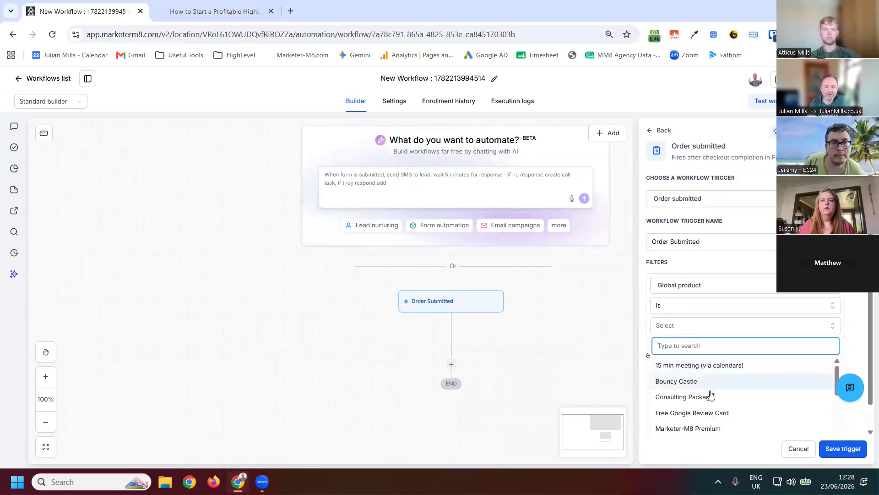
scroll(714, 392, "down", 3)
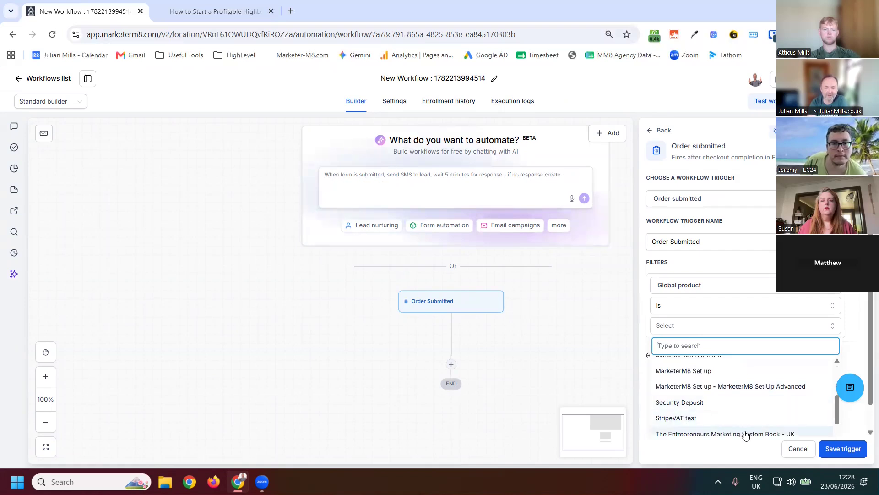
scroll(735, 412, "down", 3)
left_click(709, 365)
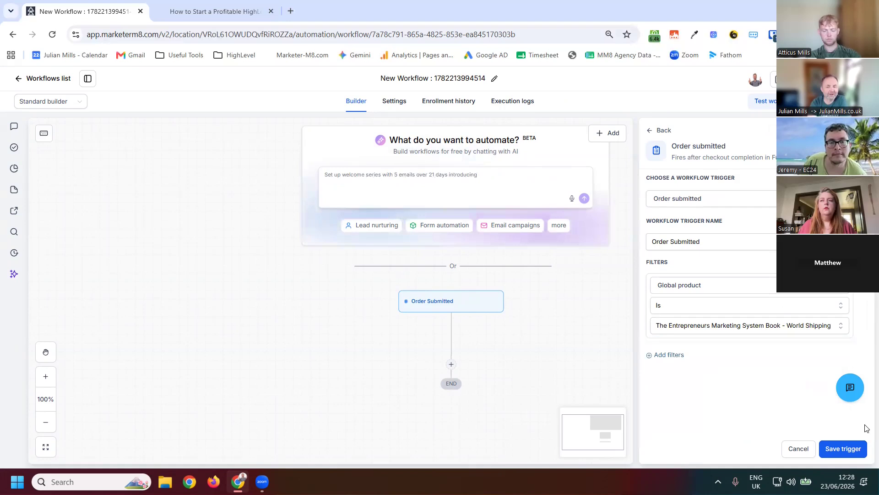
Step: Examine the standard and custom fields offered for a second Order submitted filter, and remove the empty filter
left_click(675, 355)
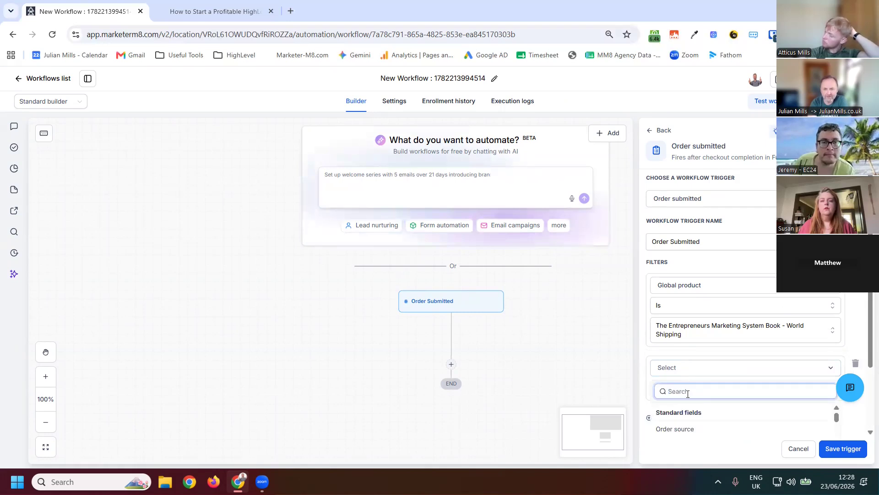
scroll(731, 423, "down", 5)
scroll(733, 420, "up", 5)
scroll(760, 380, "down", 2)
scroll(731, 382, "up", 2)
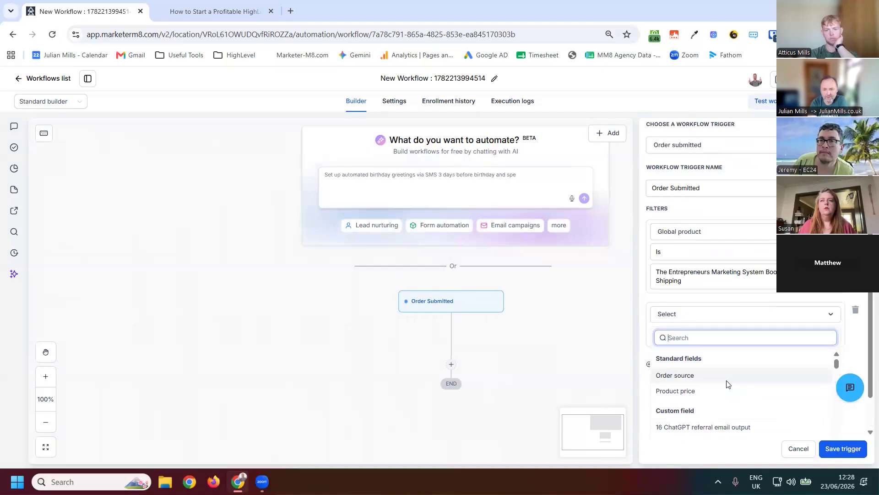
scroll(742, 369, "down", 2)
scroll(735, 374, "down", 10)
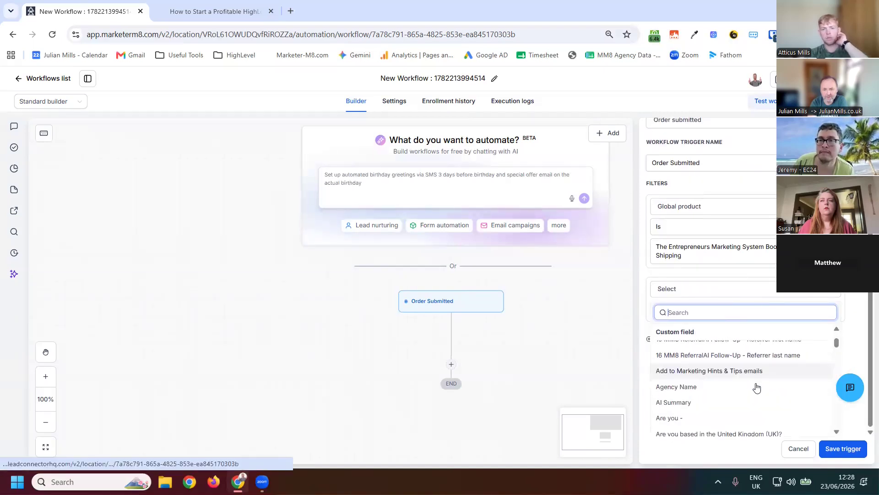
scroll(751, 381, "up", 10)
scroll(751, 381, "up", 2)
scroll(746, 379, "down", 2)
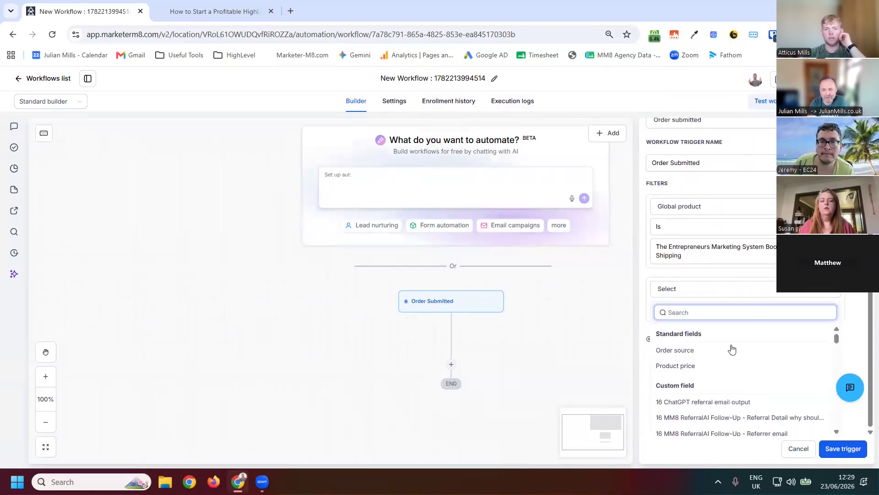
left_click(856, 294)
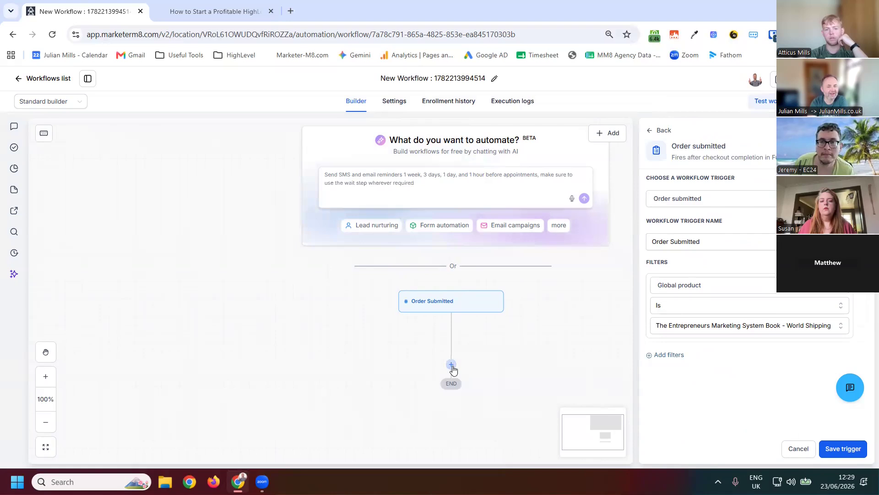
Step: Search the workflow actions for "email" and add a Send email action after the trigger
left_click(451, 365)
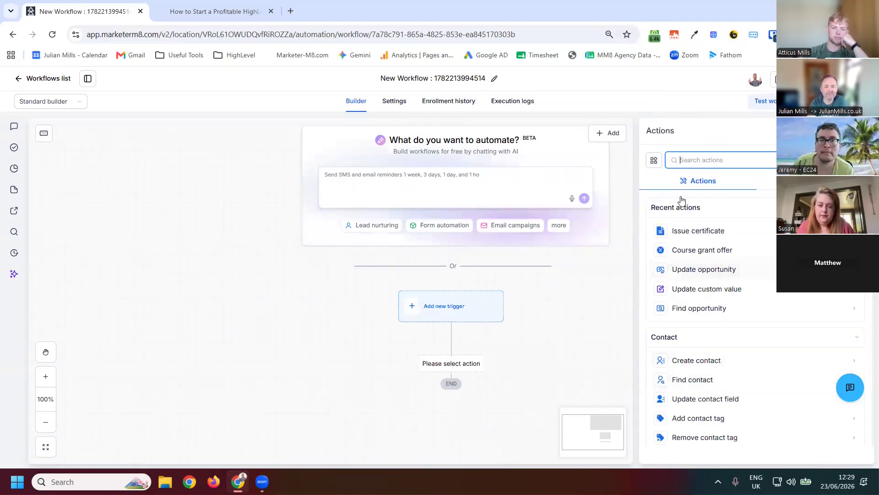
type("eml")
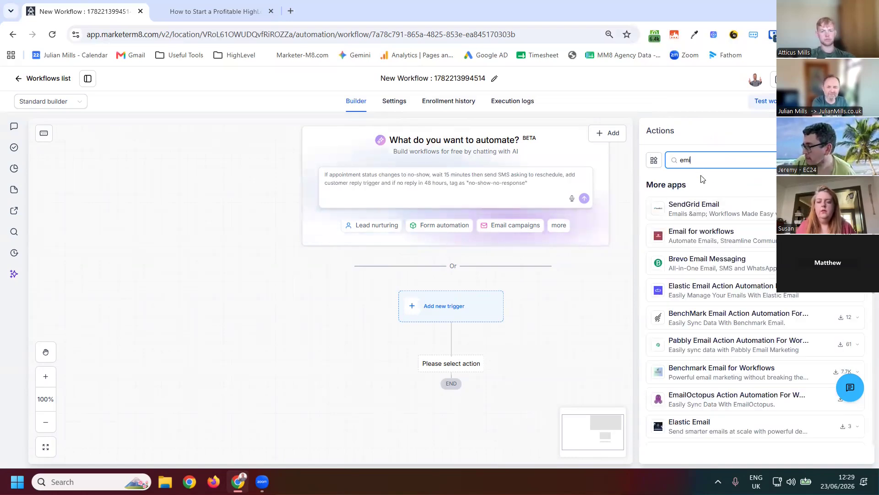
type("ail")
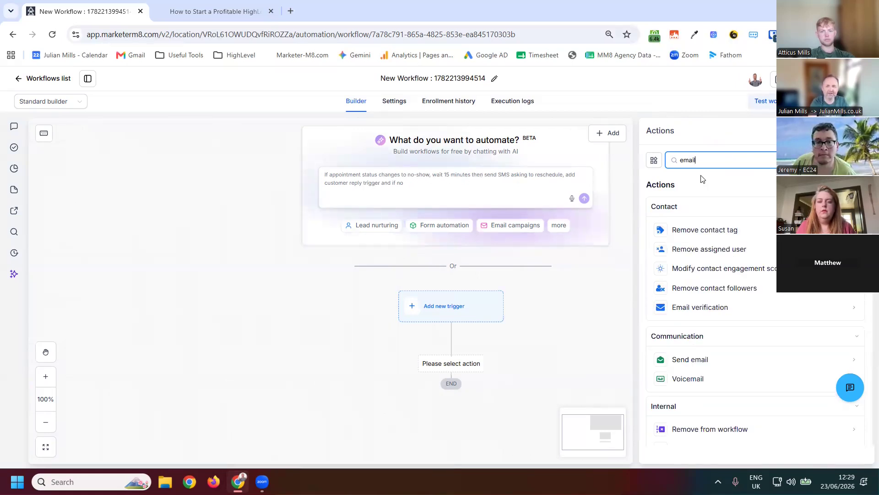
left_click(694, 283)
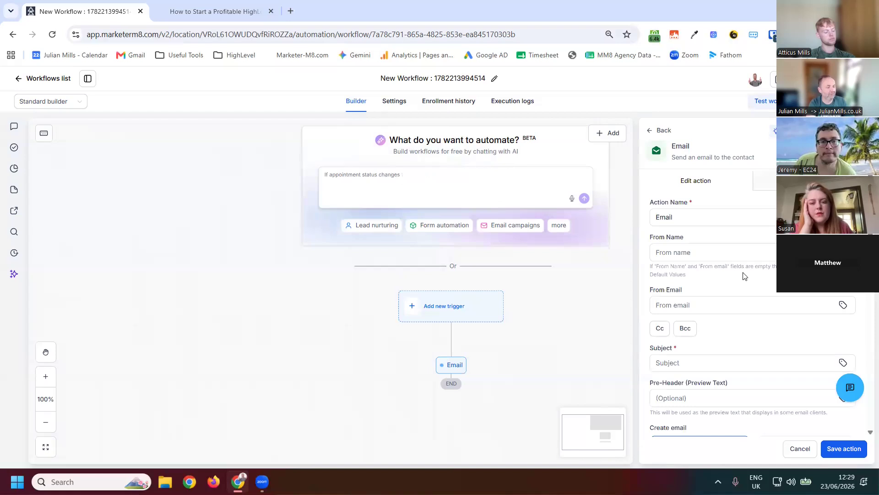
left_click(733, 257)
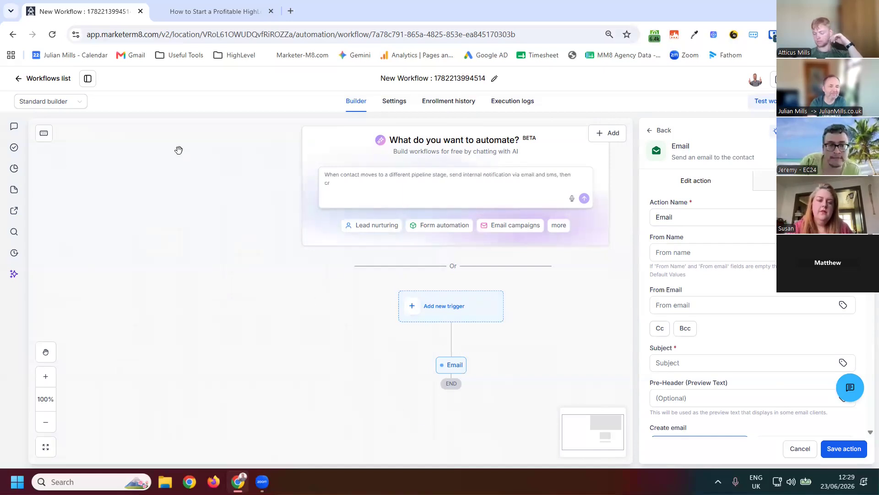
Step: Switch the new workflow from the Standard builder to the Advanced builder
left_click(73, 102)
left_click(54, 136)
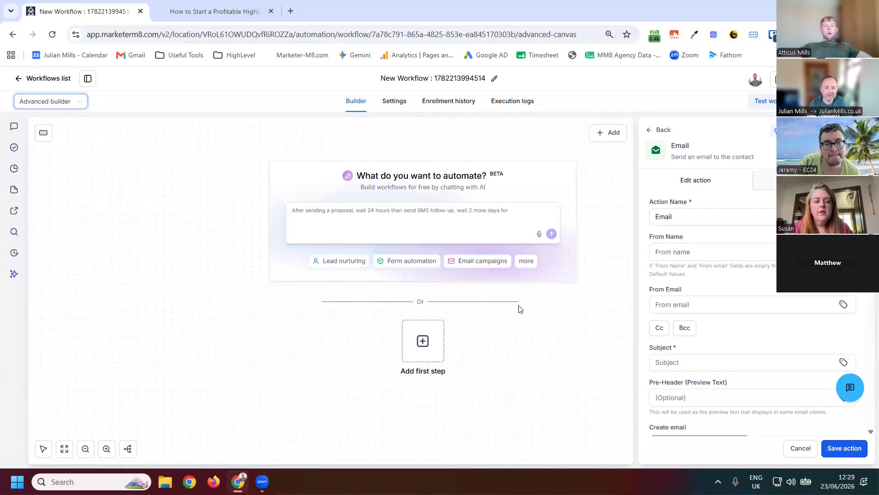
left_click(53, 103)
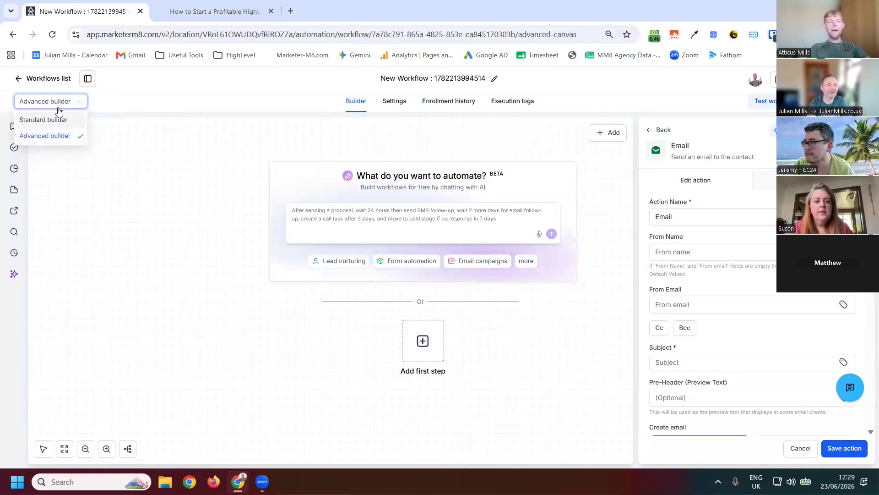
Step: Return to the workflows list and discard the new workflow's unsaved changes
left_click(18, 80)
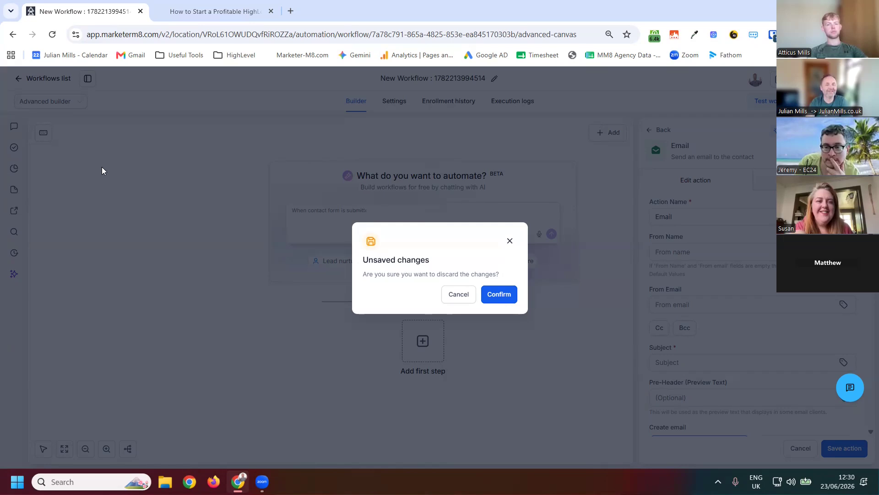
left_click(460, 298)
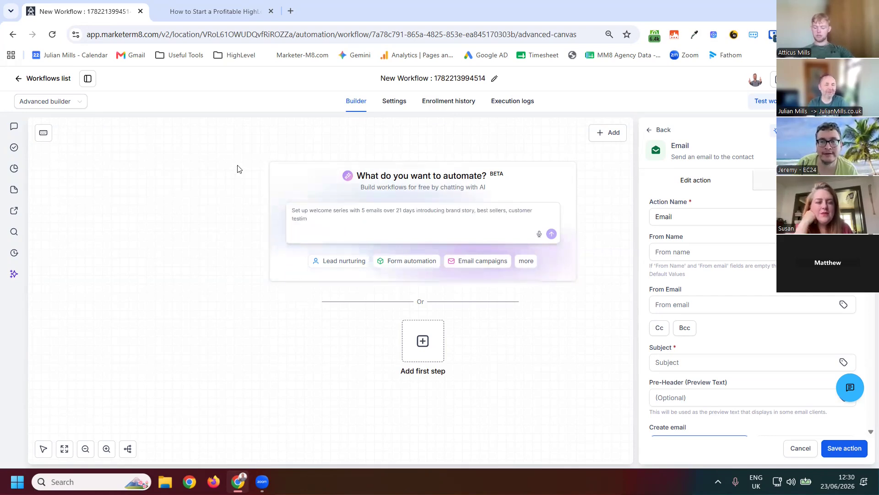
left_click(27, 79)
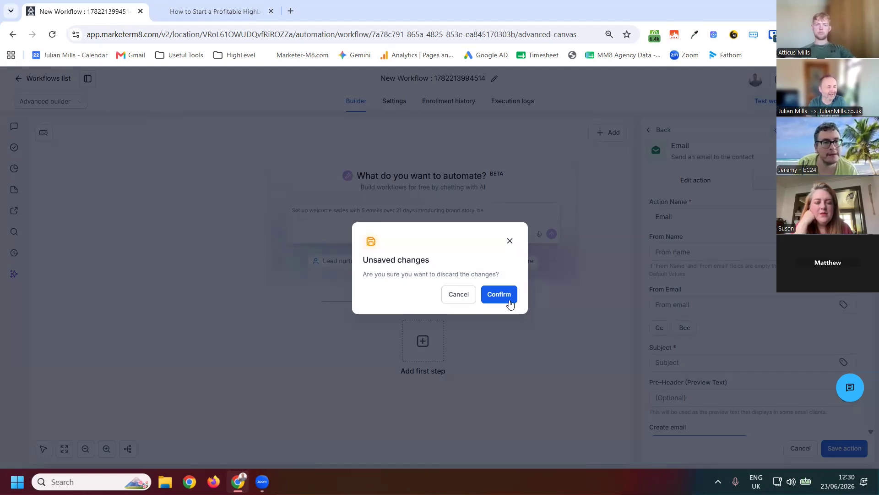
left_click(497, 295)
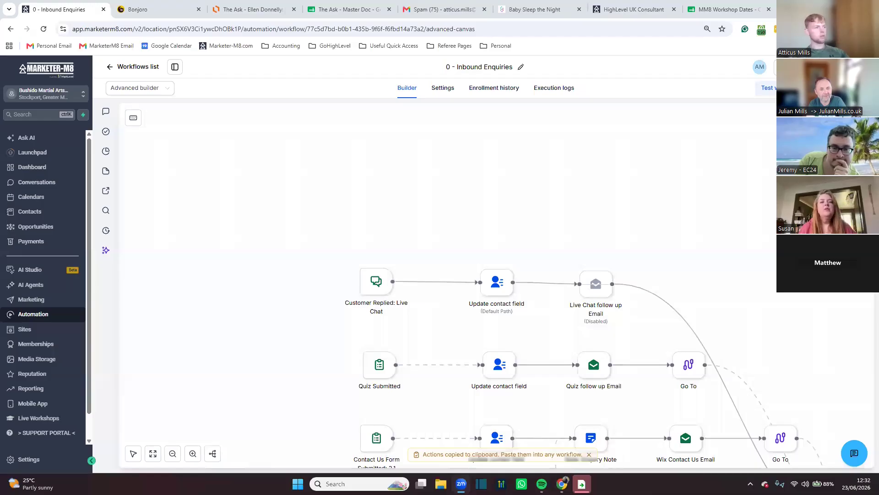
Step: Examine the 0 - Inbound Enquiries workflow map, following its trigger branches through to the shared notification and opportunity actions
right_click(542, 225)
left_click(139, 457)
scroll(505, 255, "down", 3)
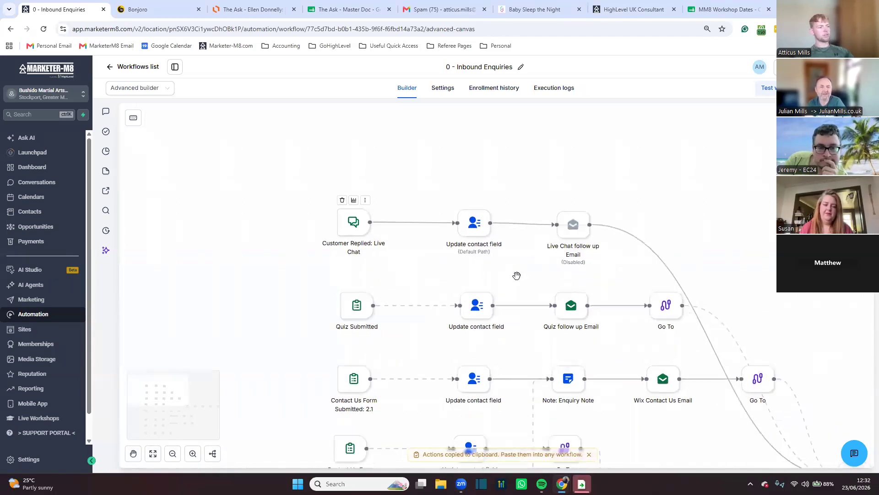
scroll(517, 275, "down", 5)
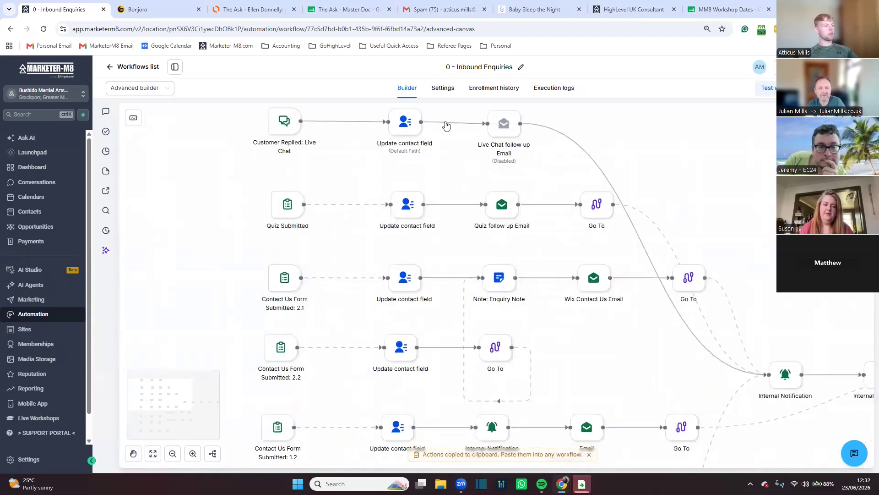
scroll(597, 379, "down", 5)
scroll(554, 150, "down", 6)
scroll(735, 372, "right", 3)
scroll(735, 372, "right", 6)
scroll(736, 372, "up", 3)
left_click_drag(456, 305, 565, 306)
scroll(565, 306, "down", 1)
scroll(331, 314, "down", 6)
scroll(336, 308, "down", 6)
scroll(413, 338, "up", 2)
left_click_drag(407, 341, 590, 351)
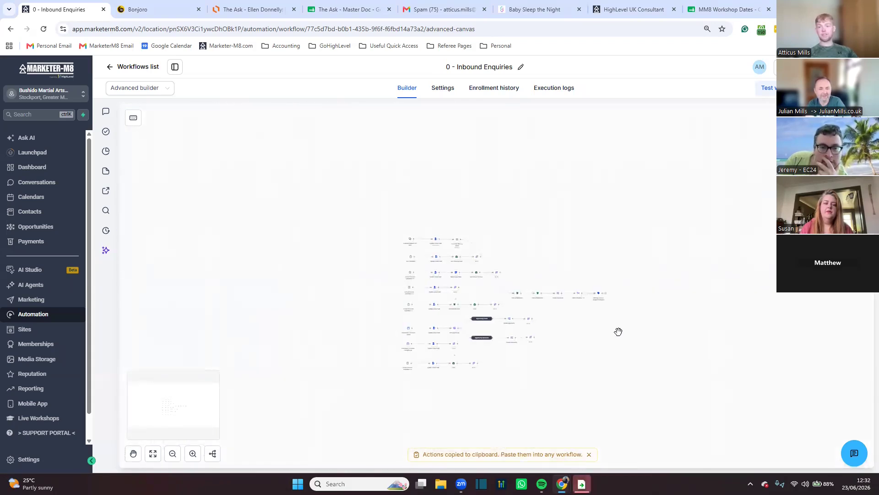
scroll(656, 344, "up", 2)
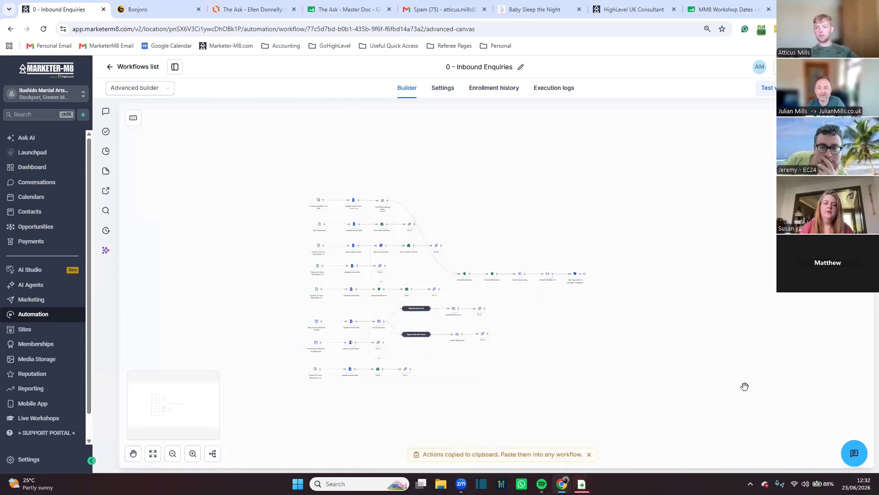
scroll(540, 370, "up", 2)
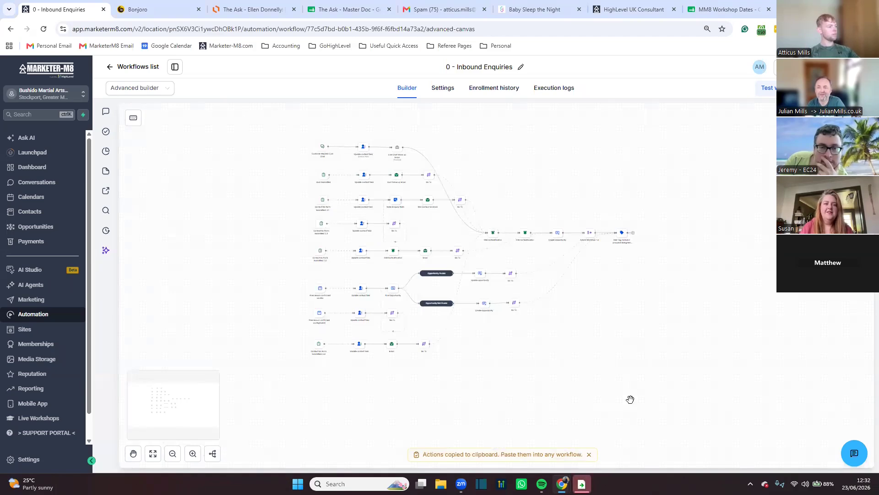
scroll(585, 350, "up", 3)
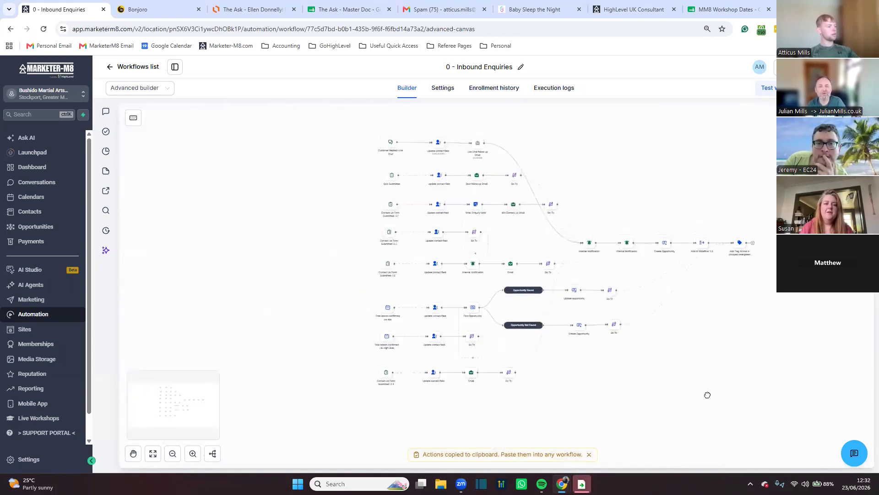
scroll(324, 301, "up", 3)
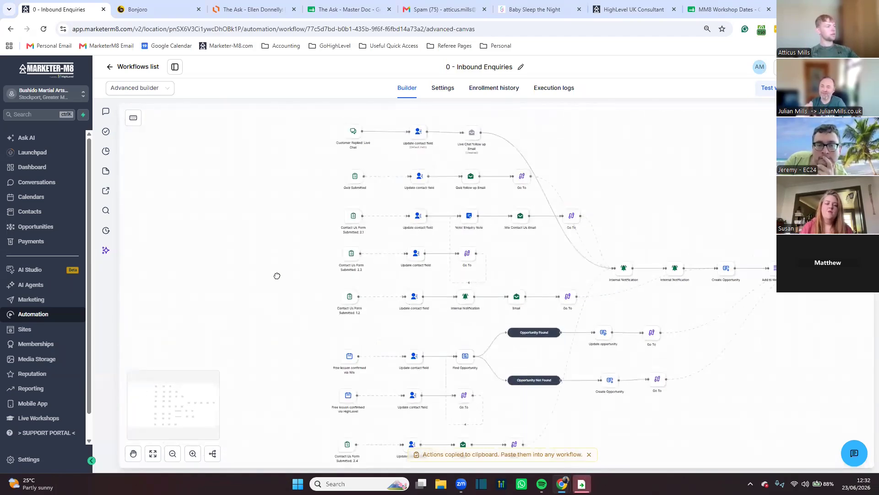
Step: Switch the 0 - Inbound Enquiries workflow to the Standard builder and look over its layout
left_click(148, 91)
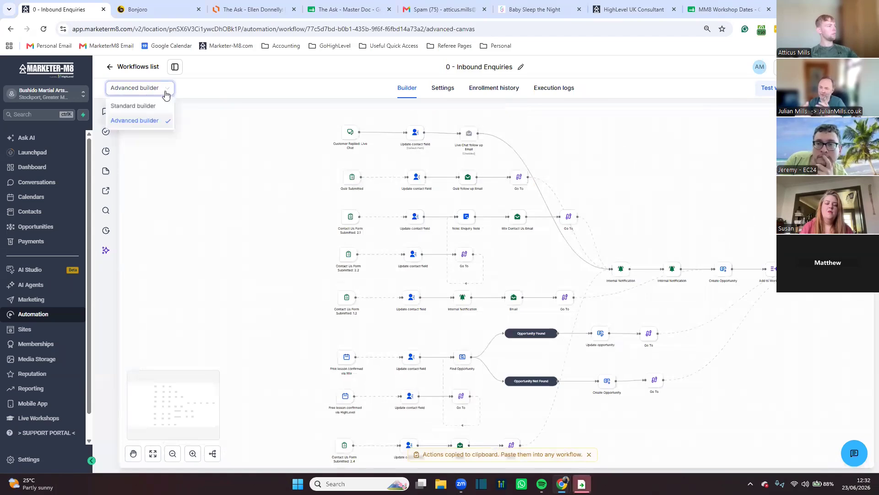
left_click(145, 107)
left_click_drag(672, 198, 615, 193)
scroll(653, 184, "down", 1)
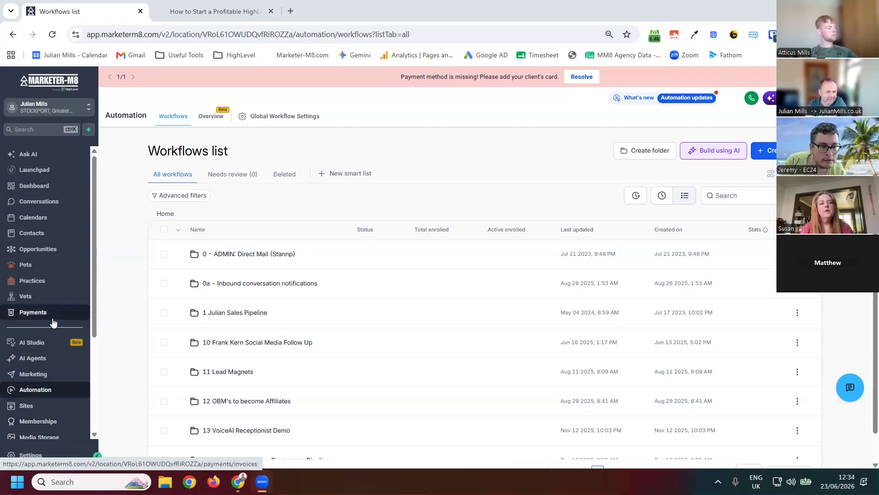
Step: Open the Affiliate Manager dashboard in the Marketing area
left_click(45, 381)
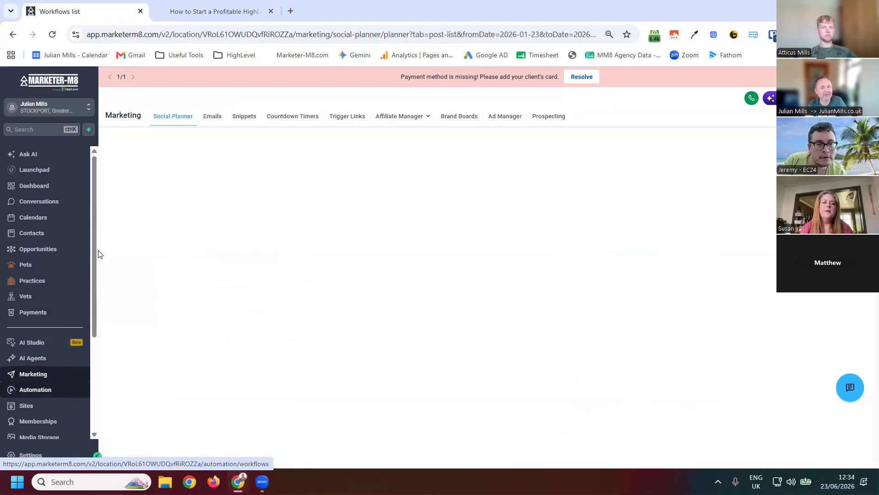
mouse_move(410, 118)
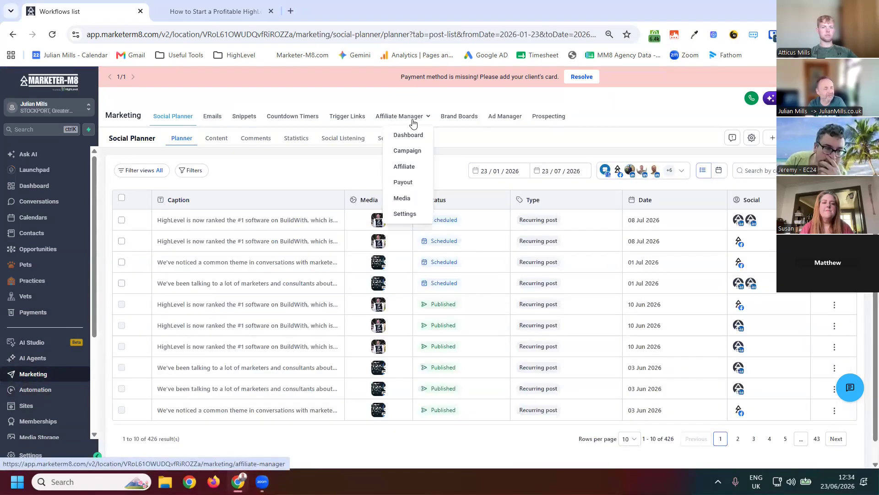
left_click(400, 116)
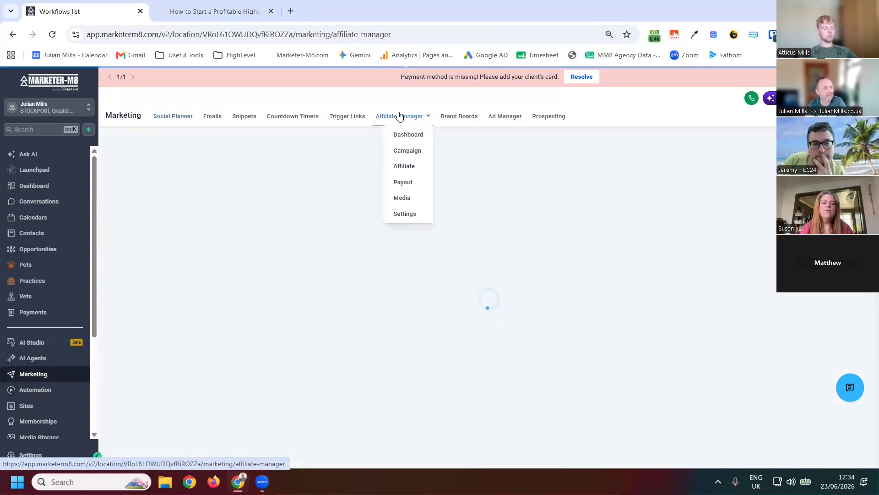
left_click(397, 134)
mouse_move(393, 118)
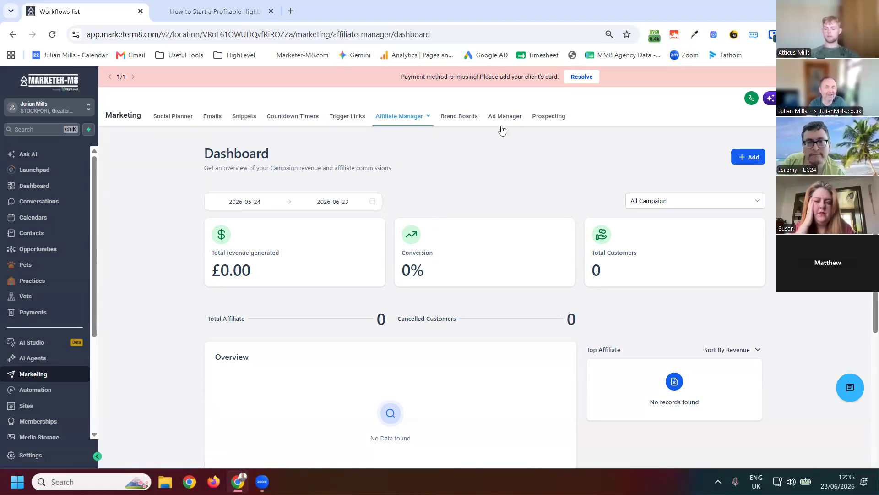
Step: Open the Ad Manager settings and review the Meta ad account, pages and datasets
left_click(505, 118)
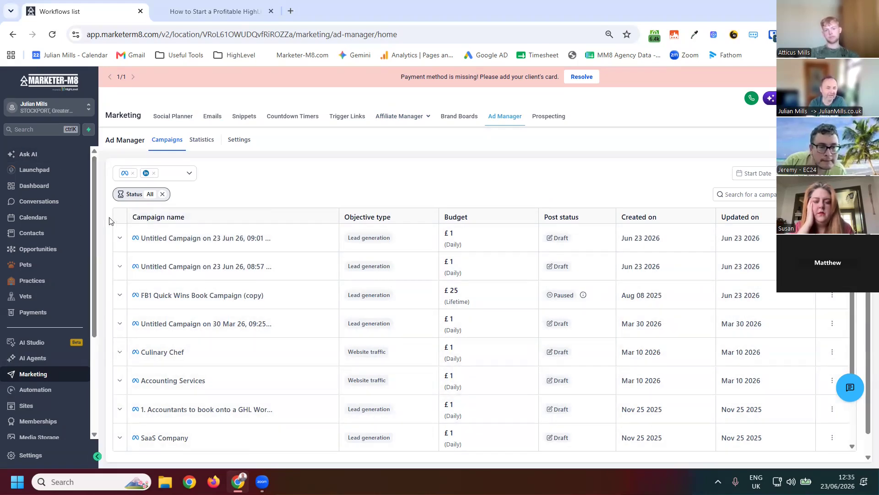
left_click(236, 142)
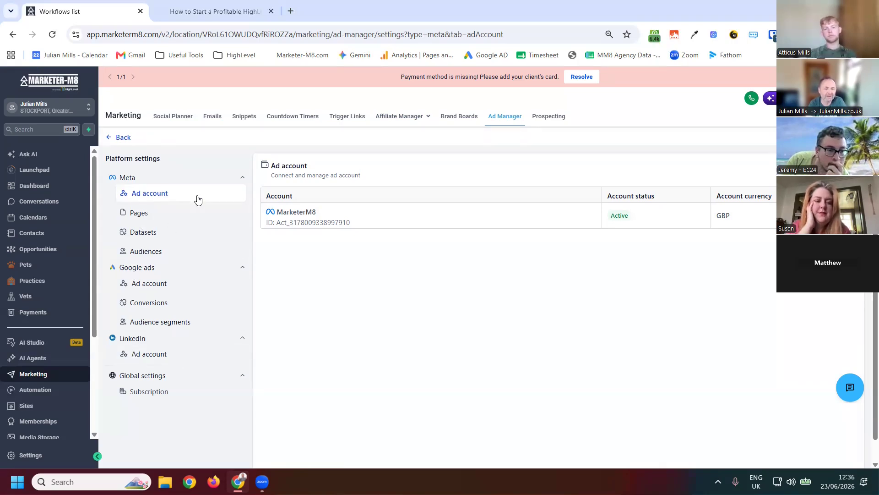
left_click(124, 212)
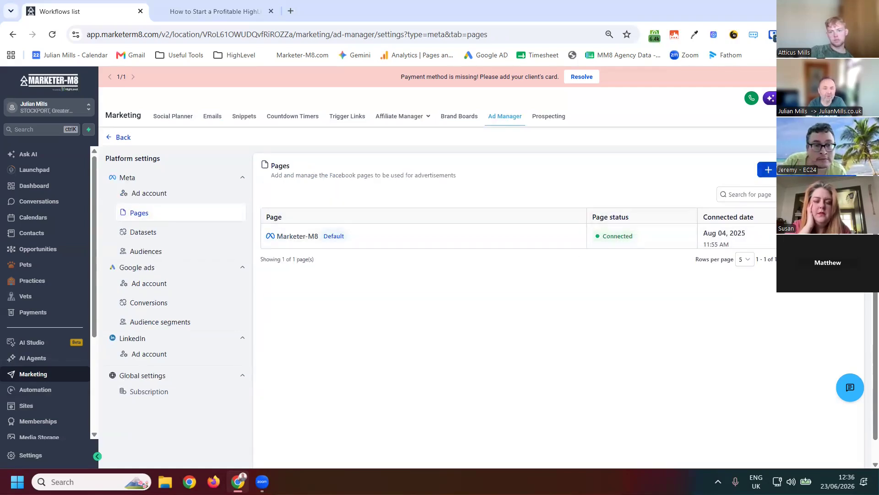
left_click(137, 234)
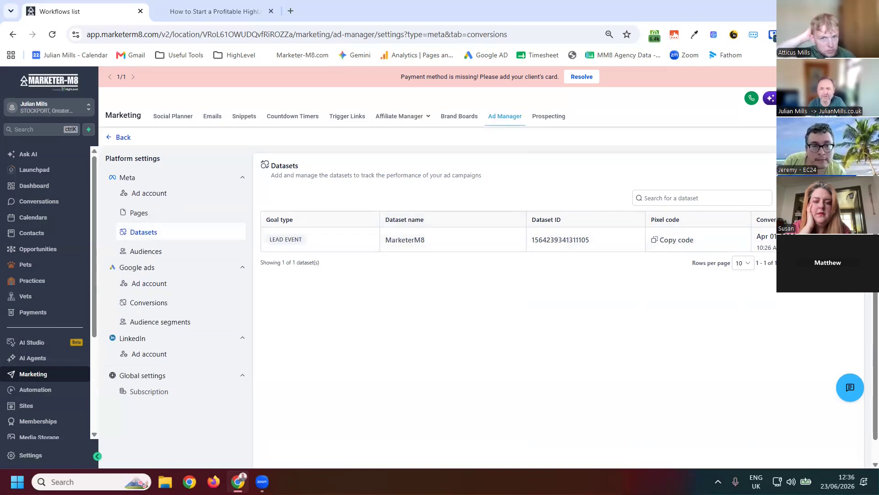
Step: Start a new Meta dataset with Funnel event as its goal type, and close the dialog without creating it
left_click(818, 198)
left_click(371, 255)
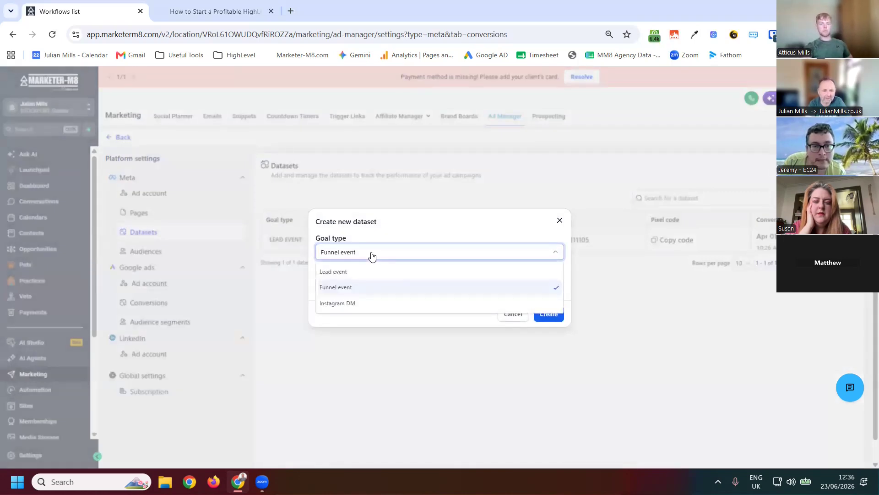
left_click(348, 288)
left_click(374, 287)
left_click(559, 220)
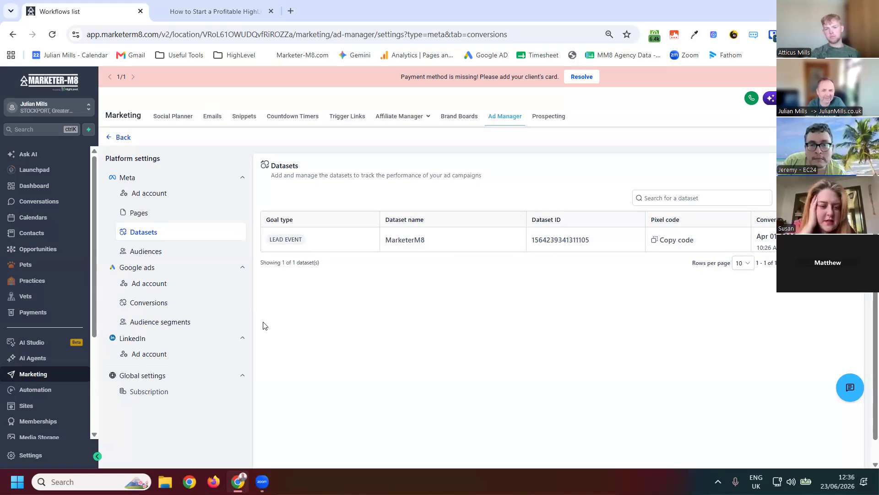
Step: Check the Meta audiences list, return to the datasets and review the goal types offered for a new dataset, closing the dialog without creating one
left_click(144, 252)
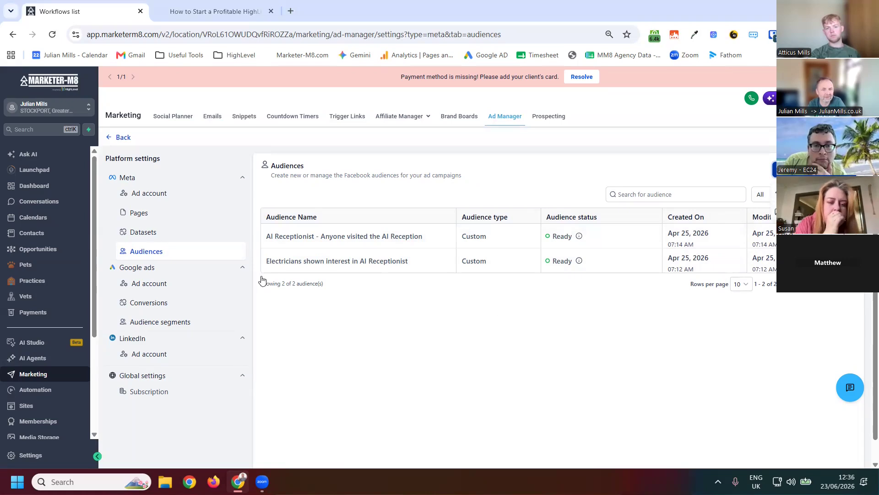
left_click(142, 234)
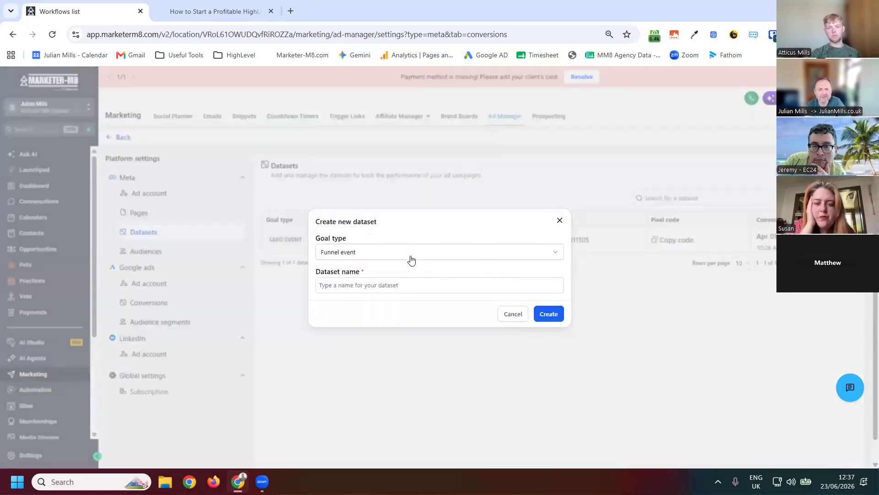
left_click(398, 252)
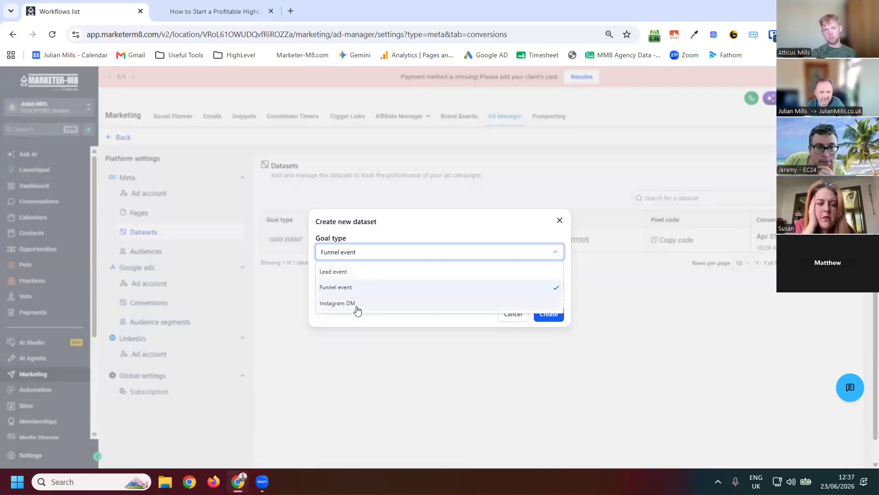
left_click(337, 289)
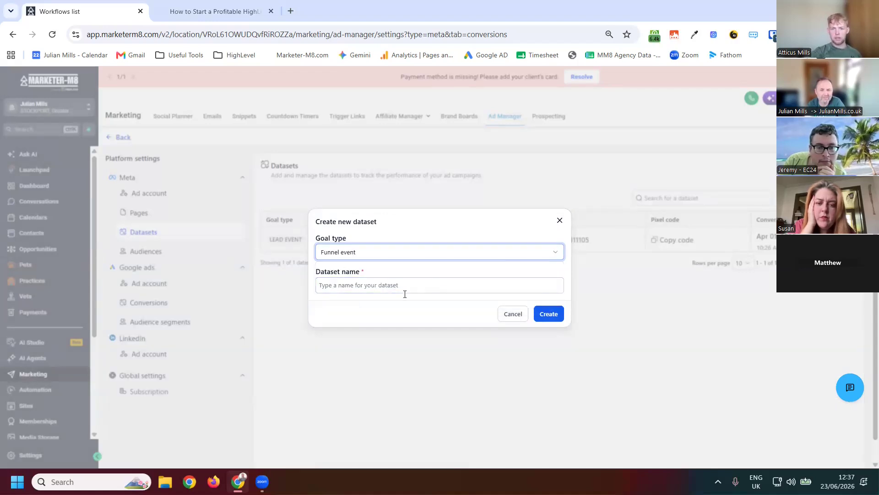
left_click(560, 220)
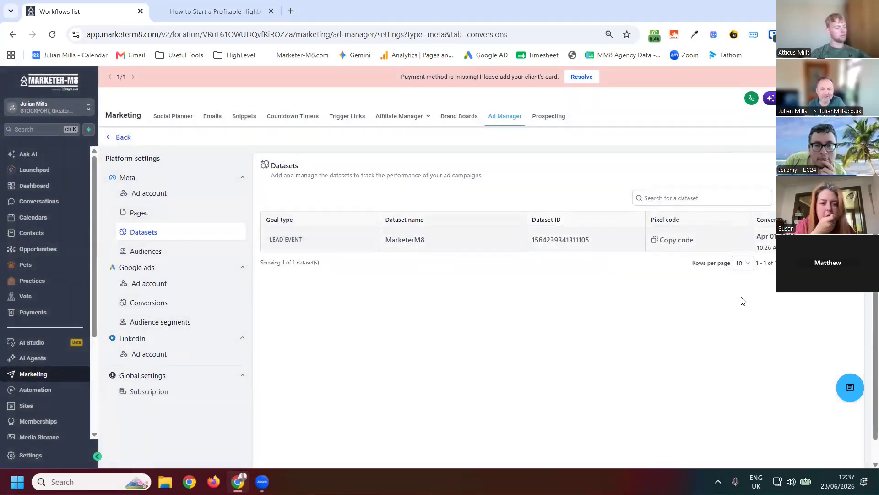
Step: Start a Meta custom audience with Website as its source and MarketerM8 as its pixel, and close the form without creating it
left_click(147, 253)
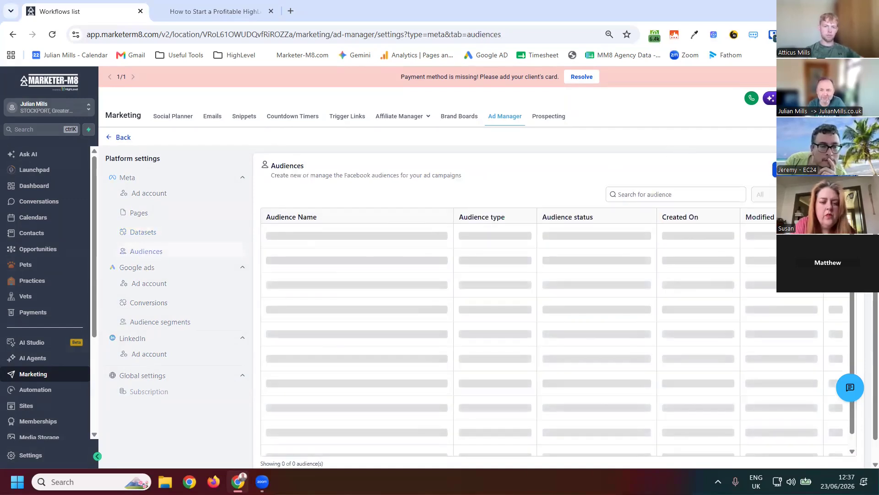
left_click(779, 168)
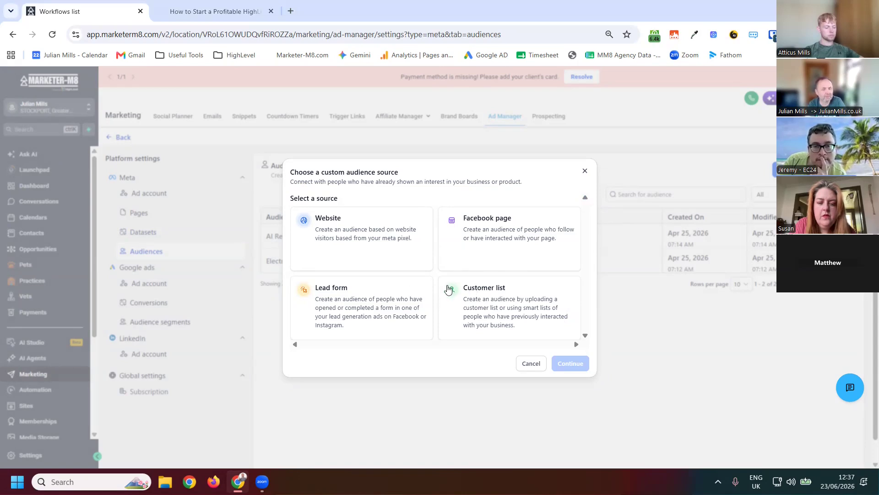
left_click(366, 234)
left_click(571, 365)
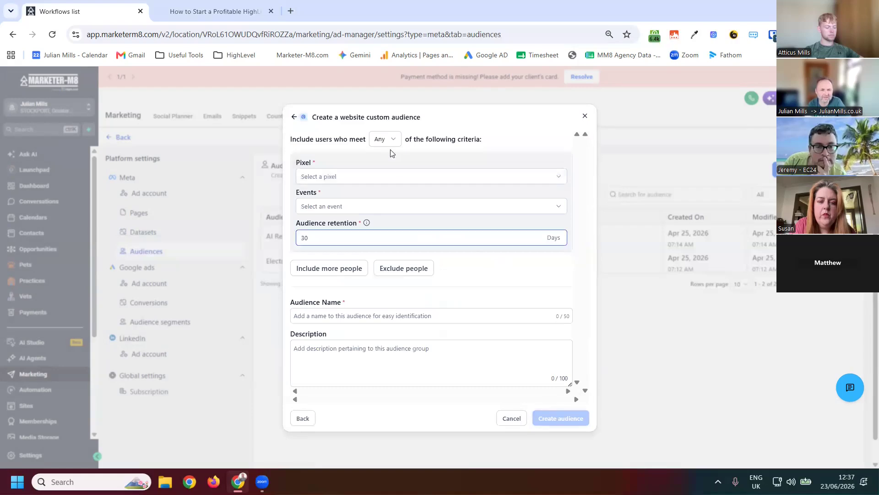
left_click(357, 176)
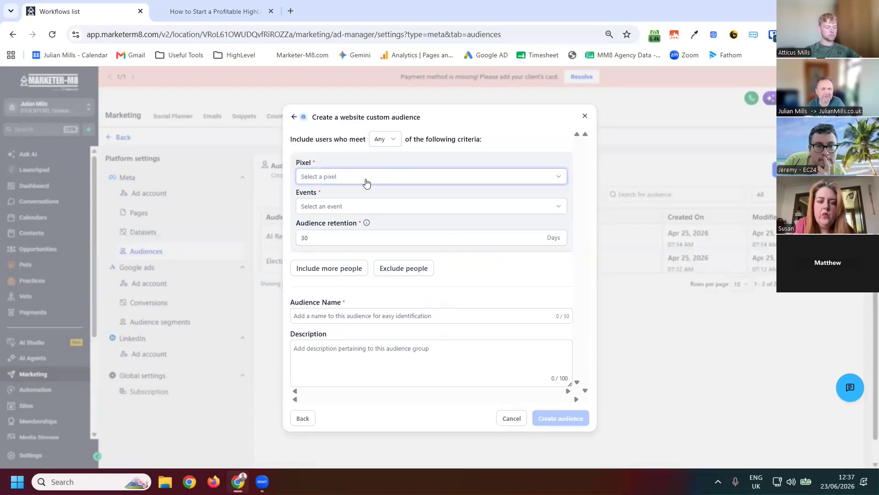
left_click(340, 196)
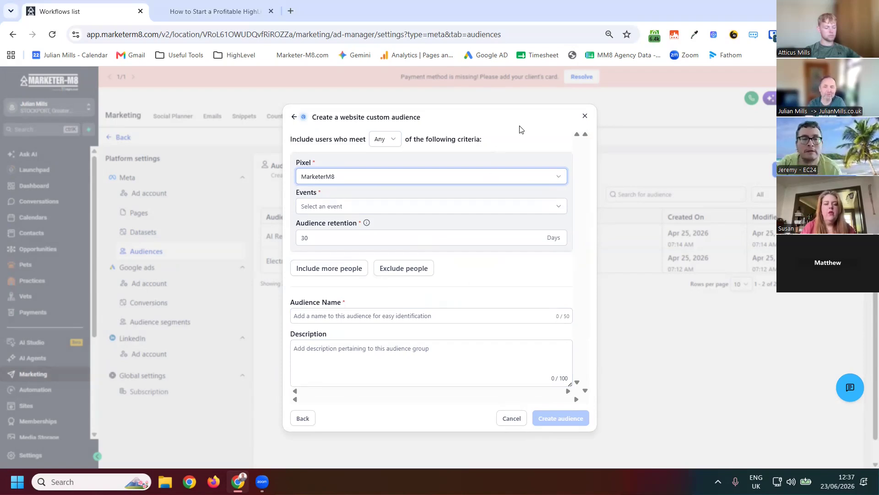
left_click(585, 116)
left_click(655, 180)
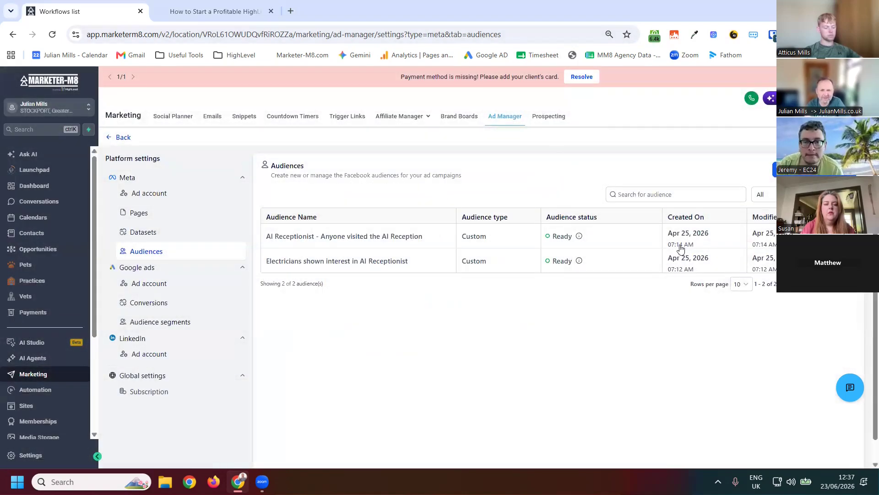
Step: Review the Google ads account, conversions and audience segments settings, and the LinkedIn ad account settings
left_click(144, 272)
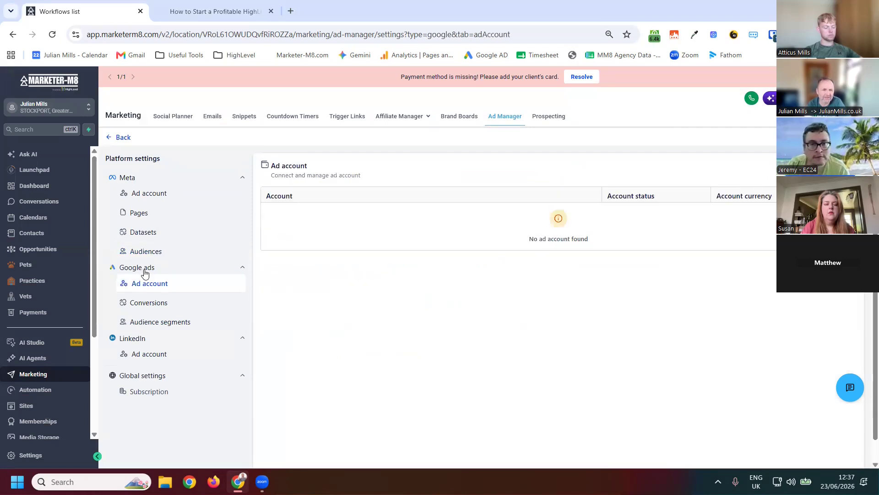
left_click(146, 304)
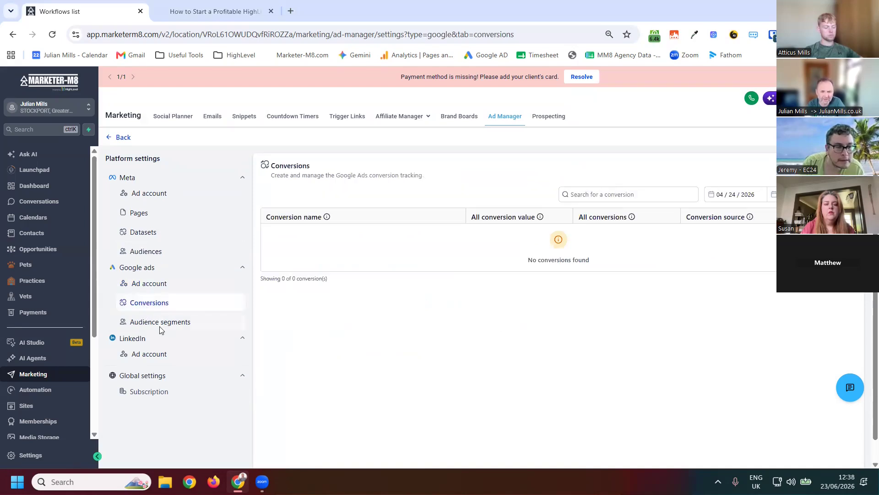
left_click(160, 324)
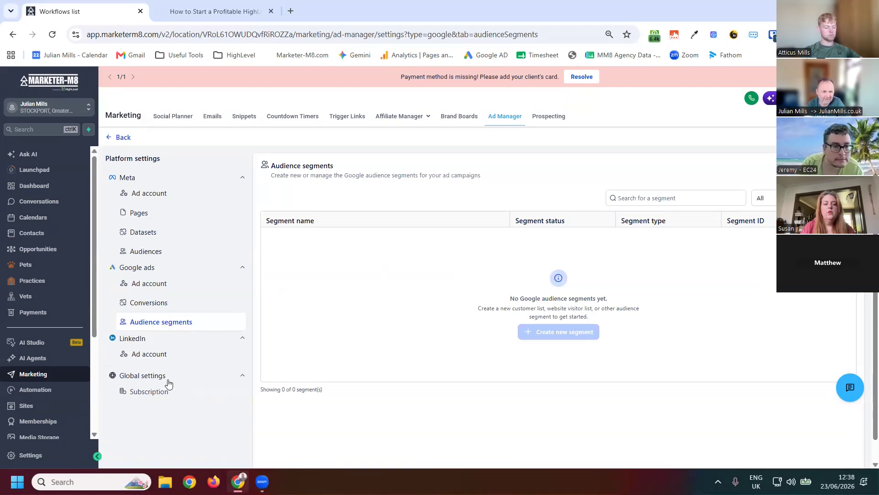
left_click(152, 355)
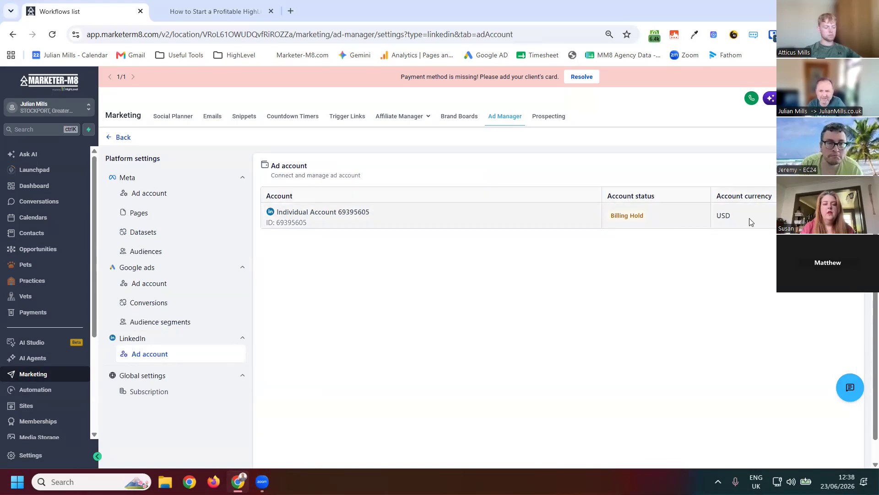
mouse_move(630, 223)
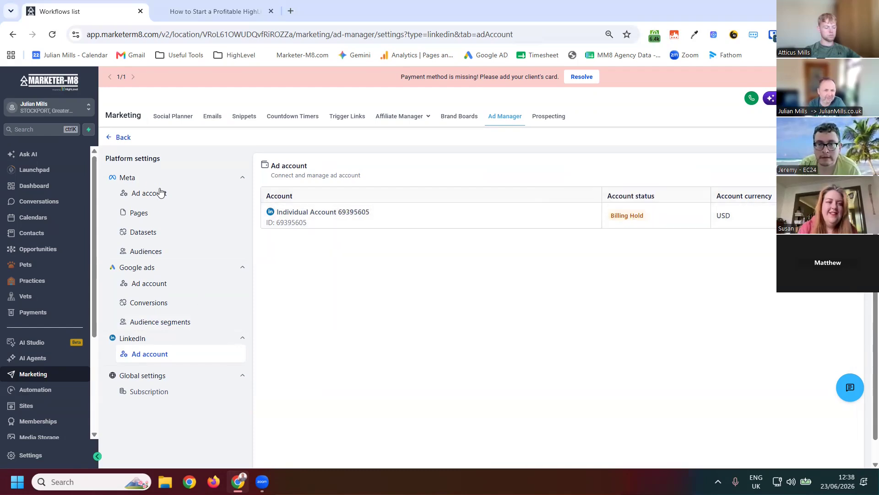
Step: Leave the Ad Manager settings and examine the Meta statistics, including the performance charts and all campaign detail columns
left_click(122, 138)
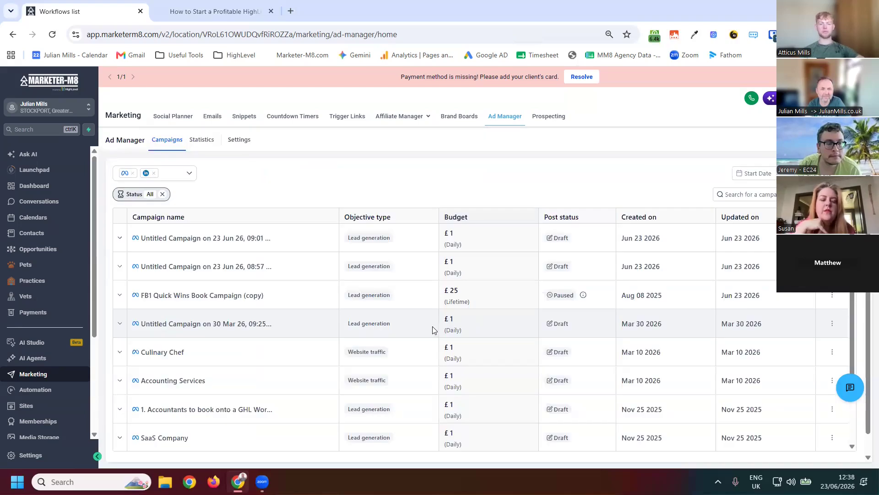
left_click(198, 141)
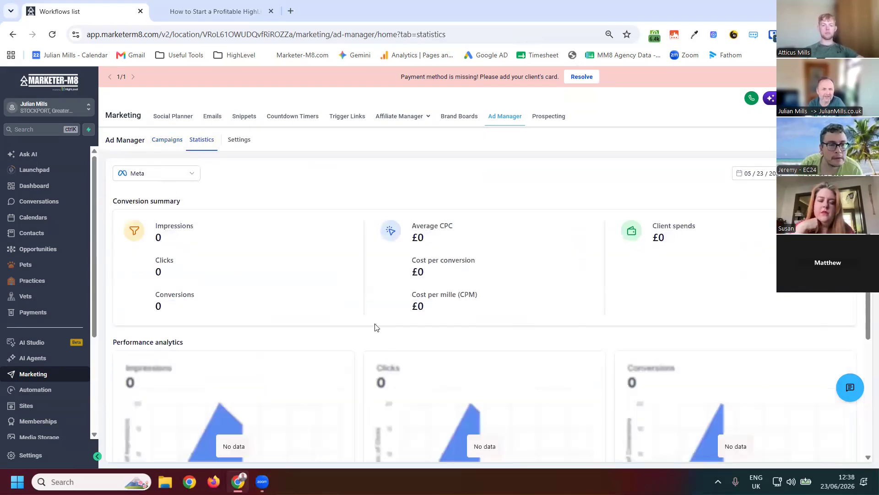
scroll(361, 322, "down", 4)
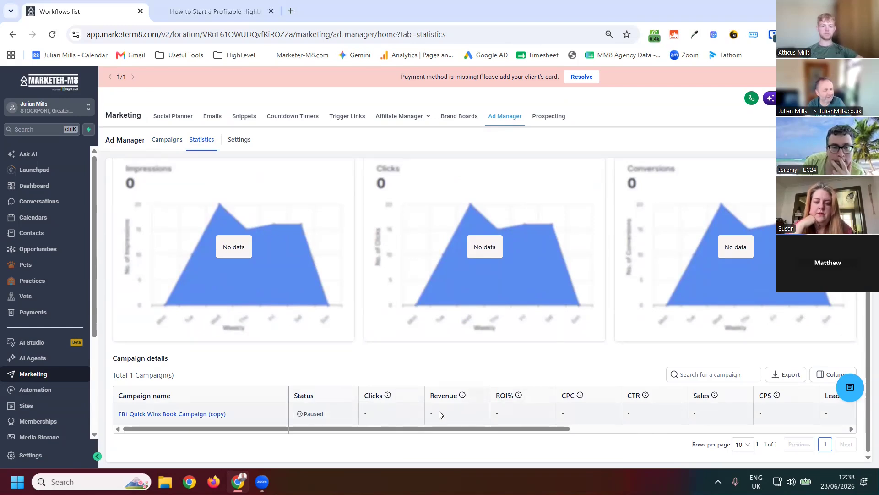
left_click_drag(371, 429, 680, 439)
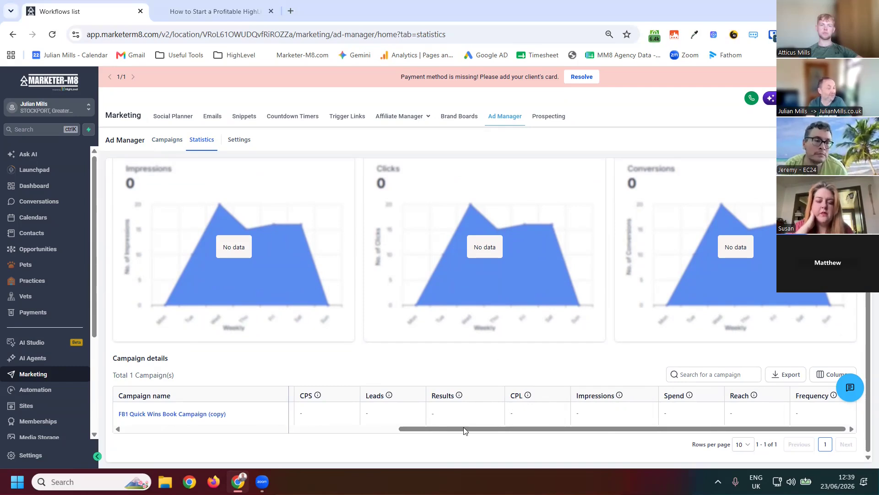
scroll(624, 304, "up", 5)
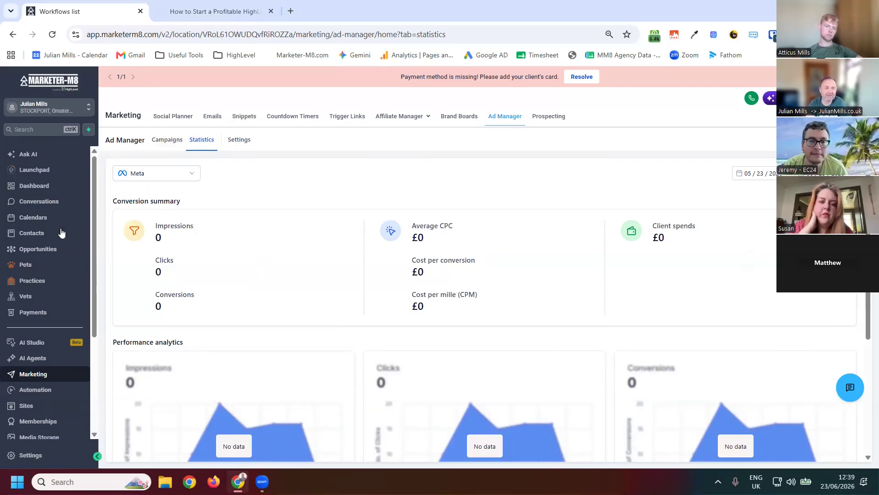
Step: Switch the Ad Manager statistics to LinkedIn and look through its summary, charts and campaign details
left_click(180, 177)
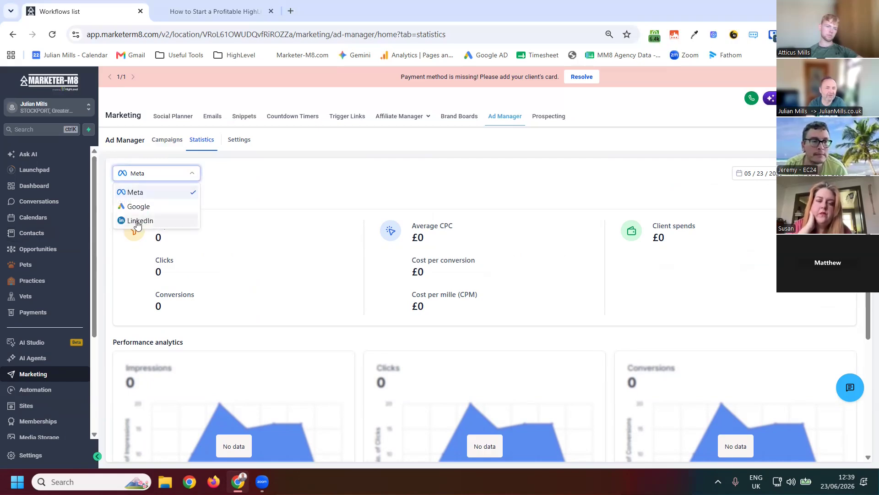
left_click(138, 221)
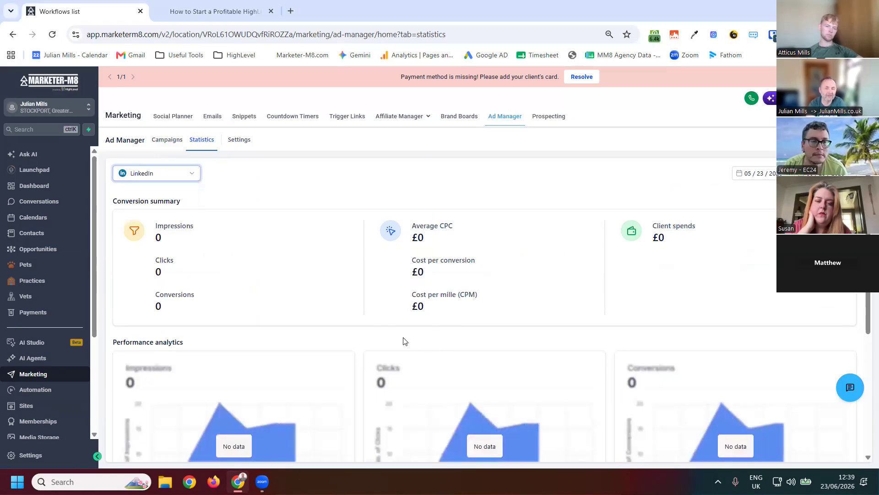
scroll(380, 340, "down", 1)
scroll(381, 343, "down", 4)
scroll(407, 407, "up", 5)
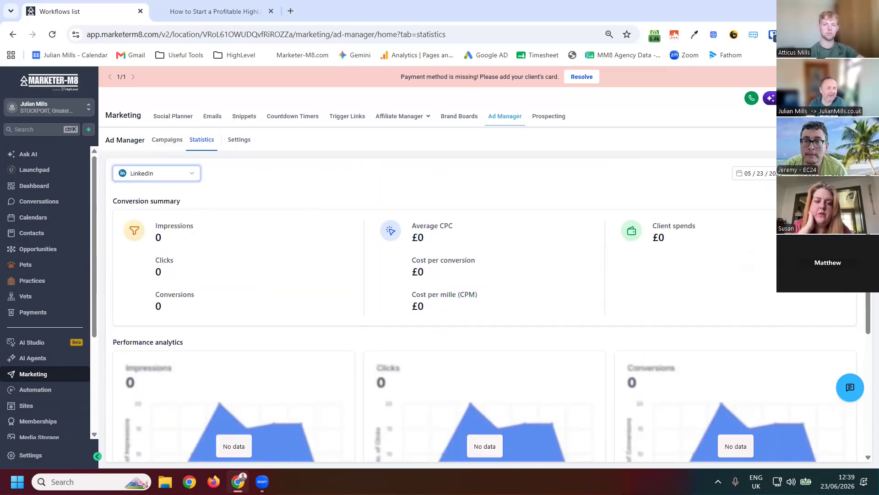
Step: Create a Meta ad campaign from scratch and check its special ad category options without changing the selection
left_click(832, 140)
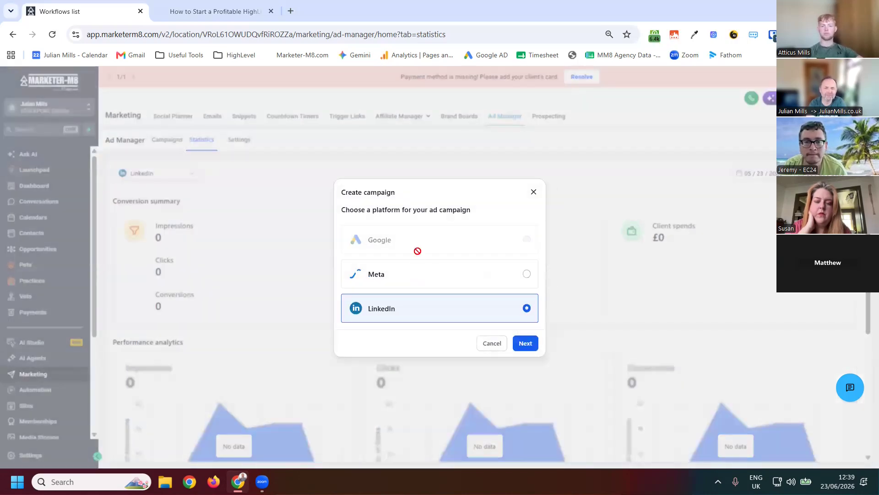
left_click(383, 277)
left_click(523, 346)
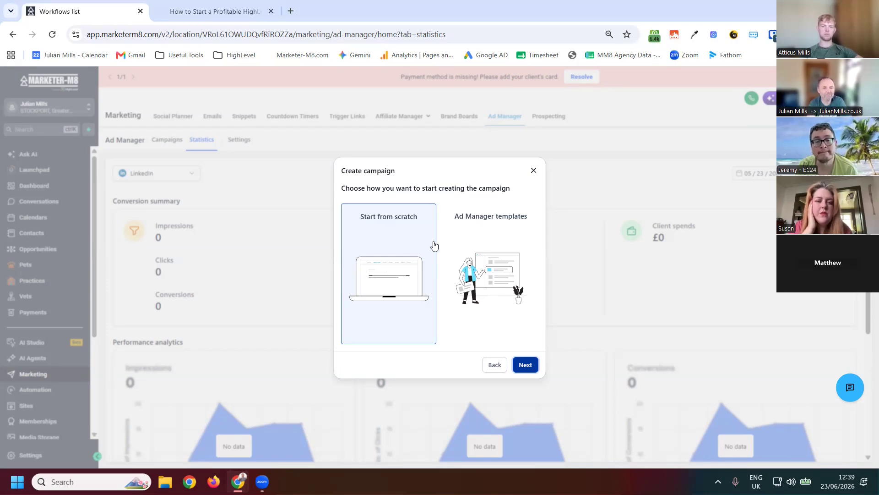
left_click(538, 372)
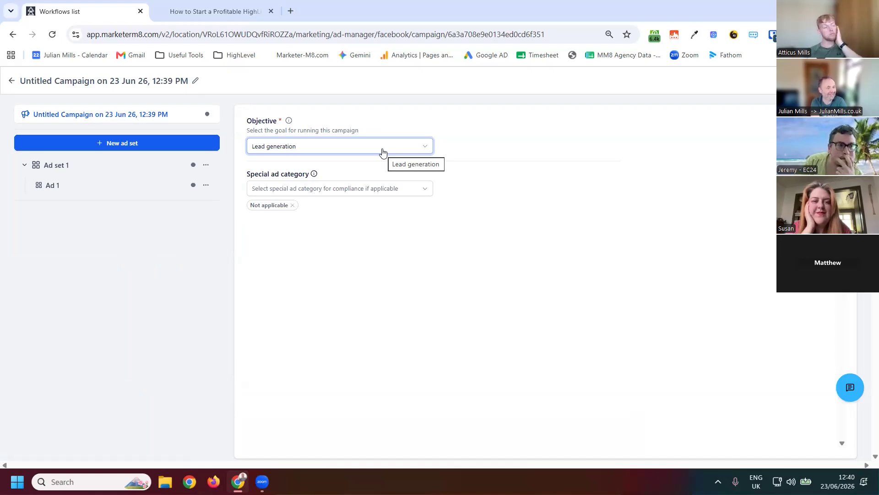
left_click(325, 191)
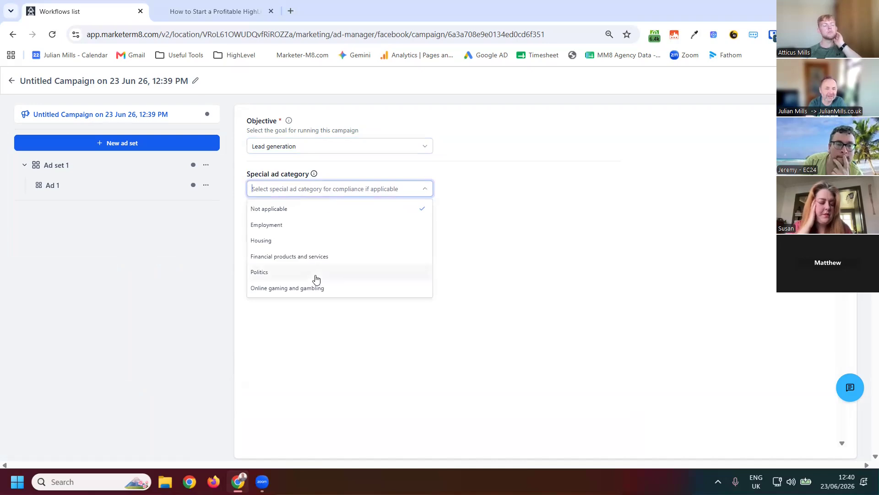
left_click(509, 229)
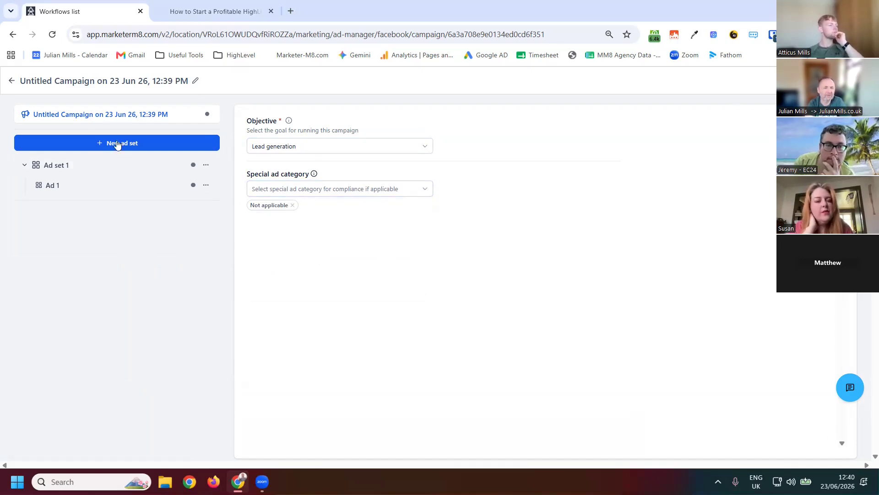
Step: Add Birkenhead, England as an included geographic location in the audience controls of Ad set 1
left_click(91, 165)
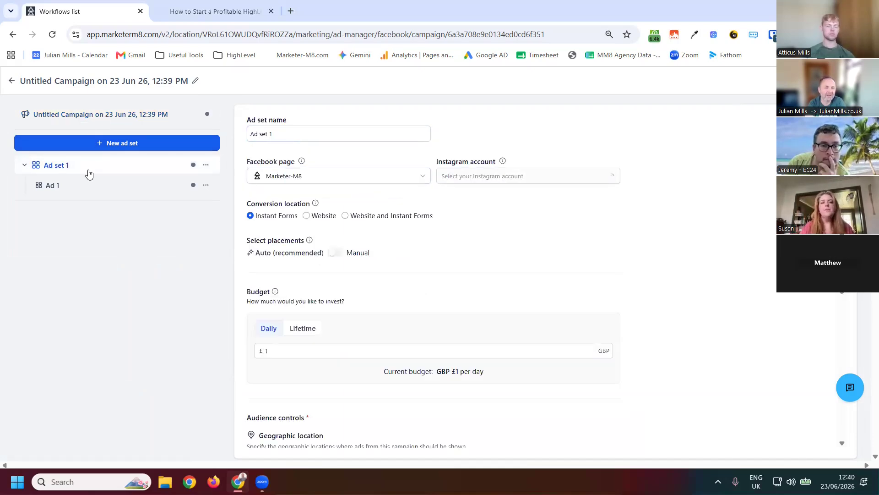
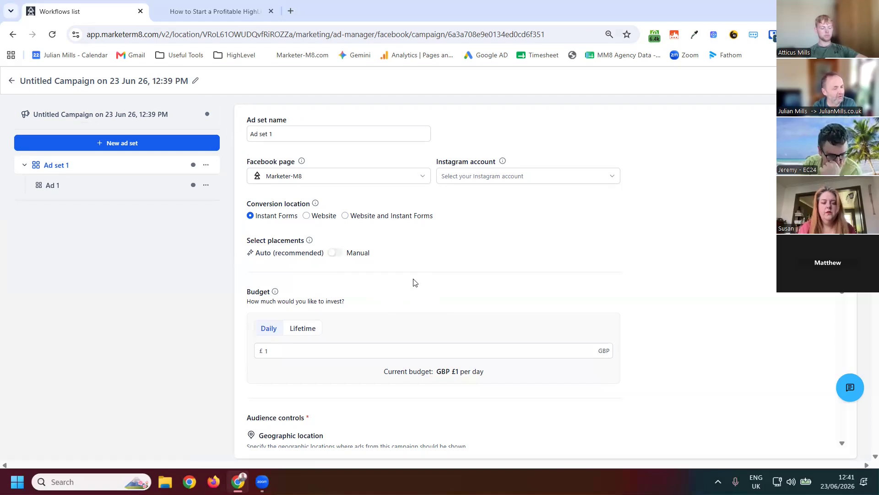
scroll(413, 296, "down", 5)
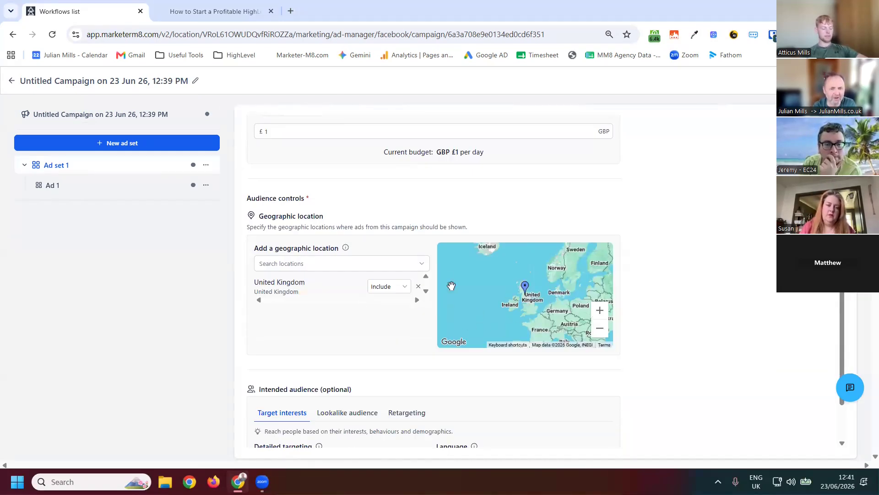
left_click(412, 265)
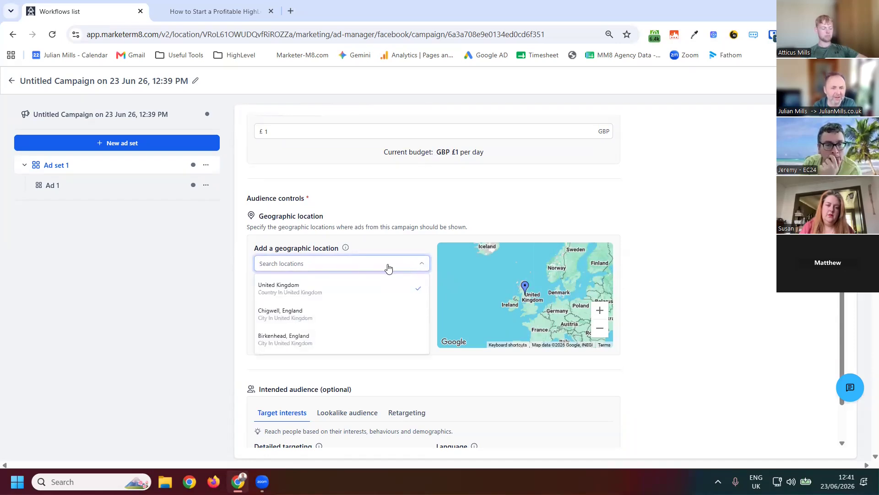
left_click(298, 341)
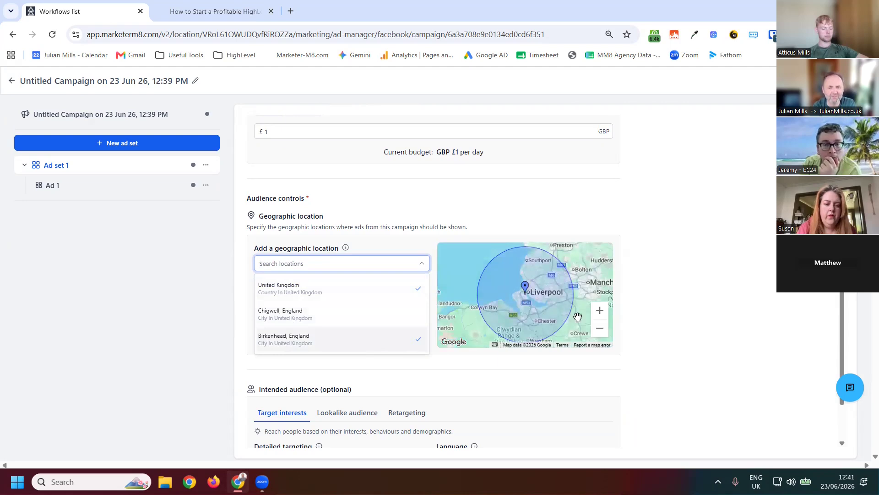
left_click(600, 331)
left_click(600, 330)
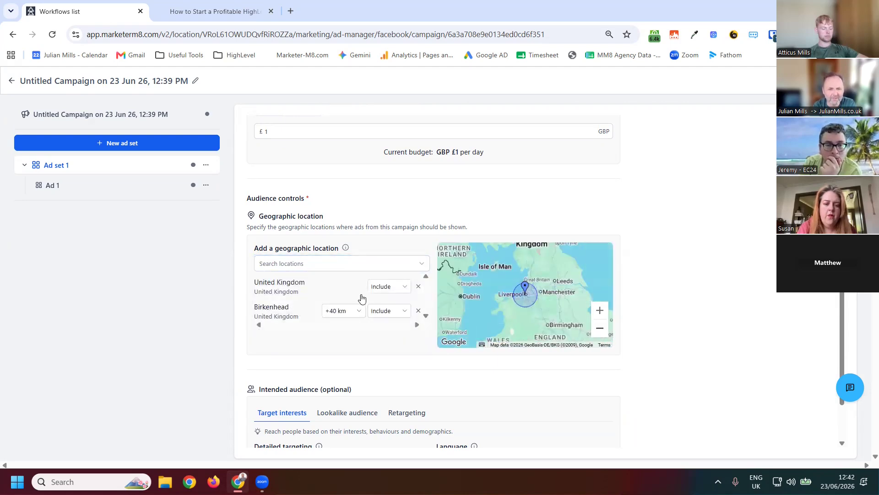
Step: Set Birkenhead's targeting to cities within a radius of 17 km in the geographic locations of Ad set 1
left_click(358, 316)
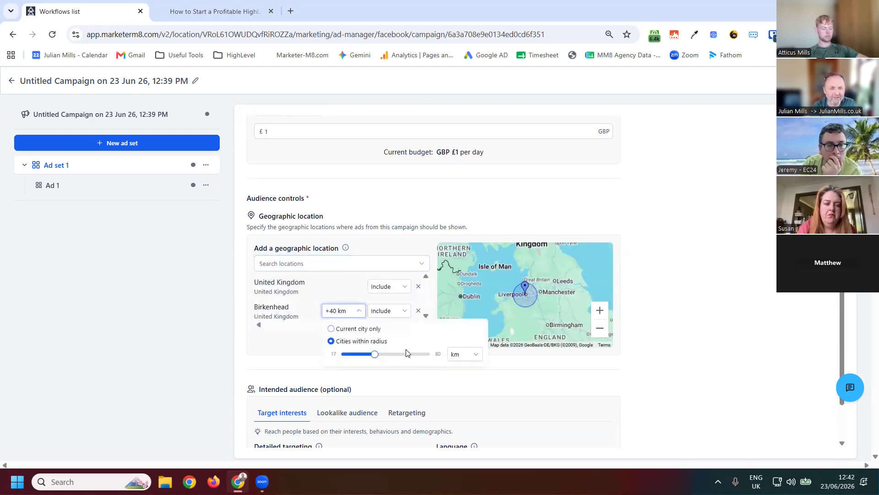
left_click_drag(377, 358, 331, 354)
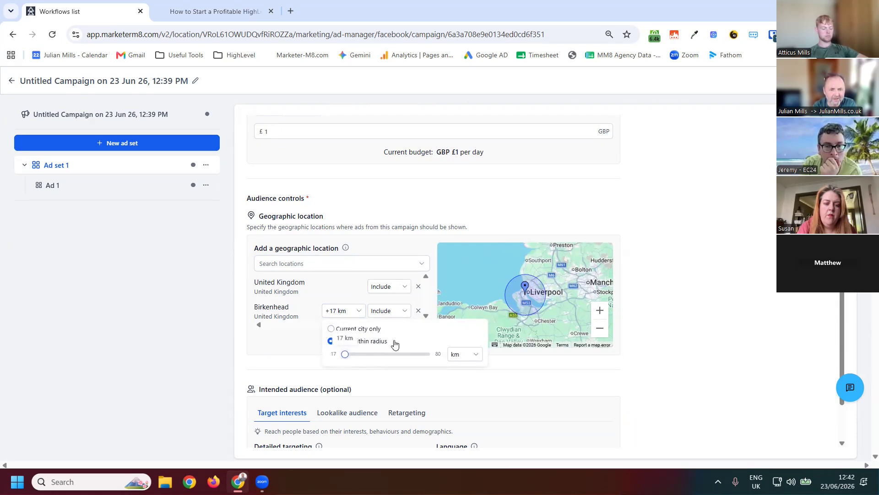
left_click(331, 330)
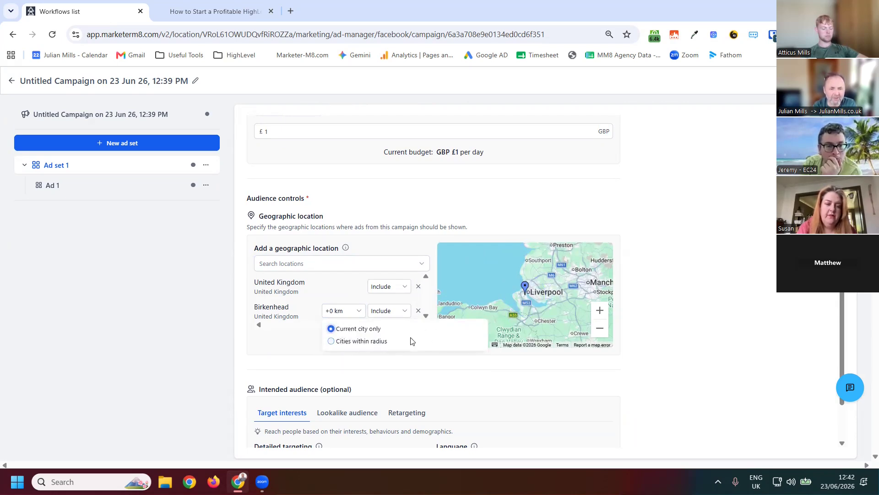
left_click(329, 342)
mouse_move(344, 355)
left_mouse_down()
mouse_move(386, 359)
mouse_move(332, 353)
left_mouse_up()
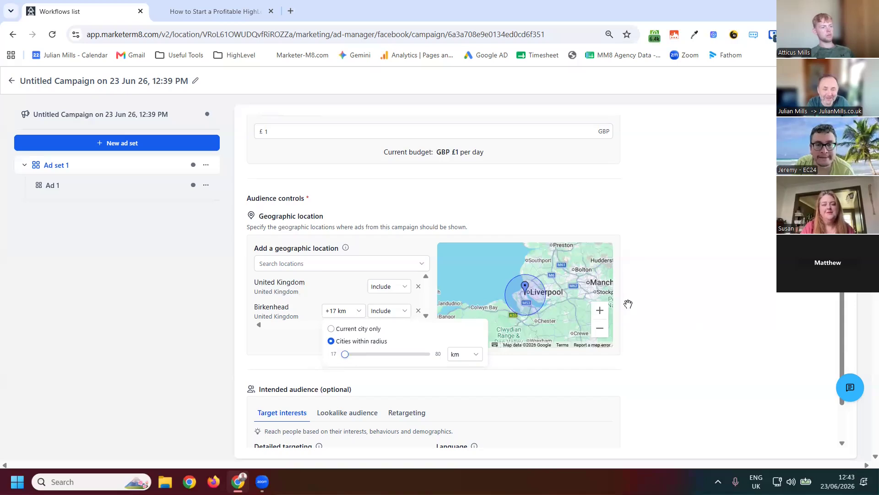
Step: Review the settings of Ad set 1, and look over the lead form, text, button and media fields of Ad 1
scroll(626, 302, "down", 2)
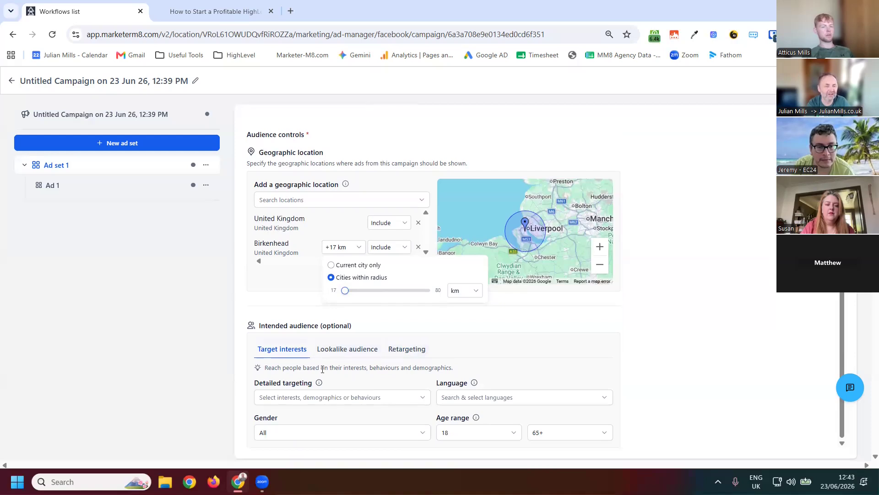
scroll(291, 366, "up", 5)
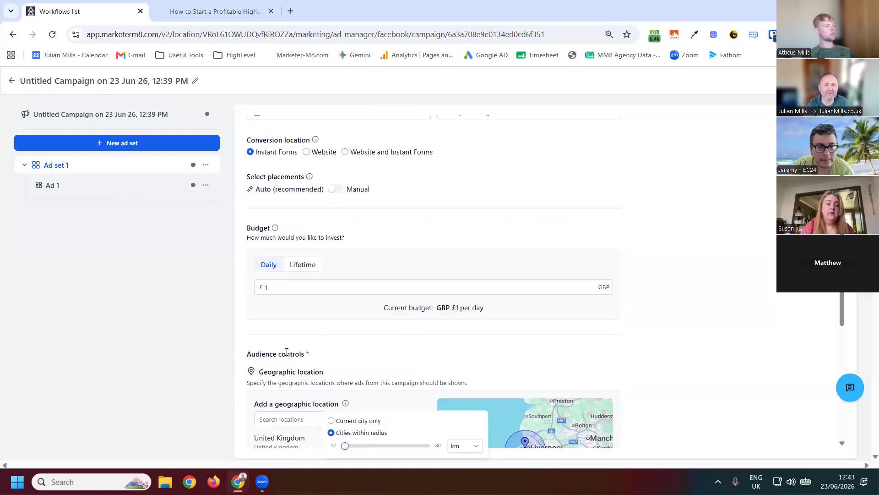
scroll(264, 342, "down", 5)
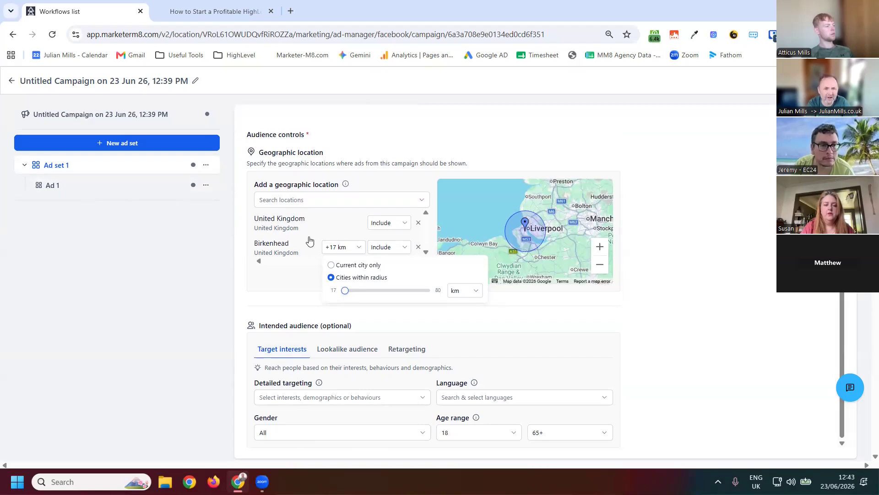
scroll(353, 202, "up", 6)
scroll(352, 202, "up", 1)
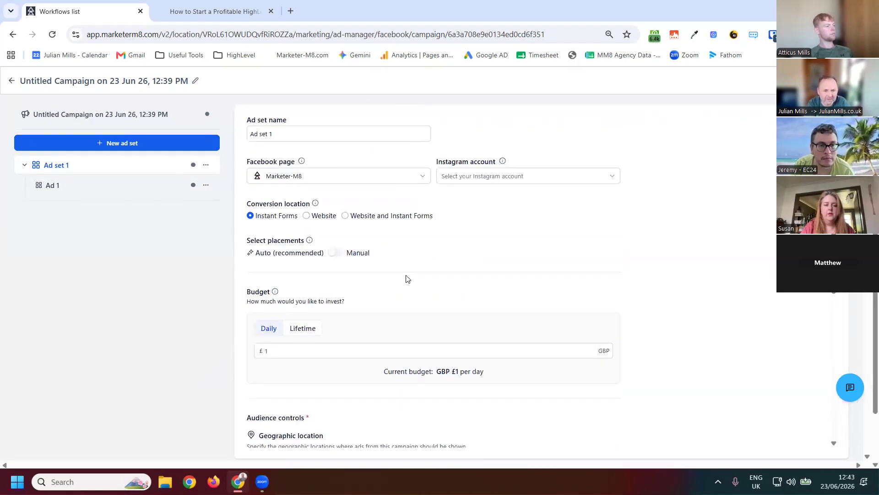
scroll(408, 279, "down", 5)
left_click(94, 183)
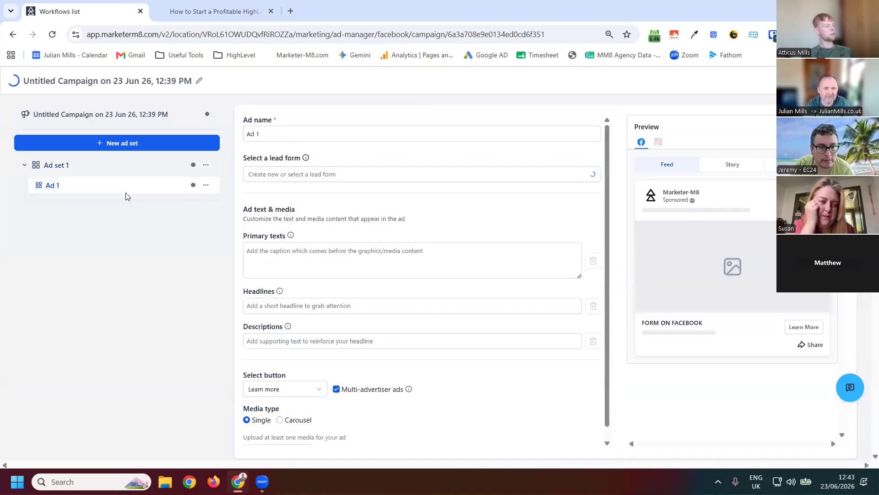
left_click(335, 248)
scroll(338, 250, "down", 2)
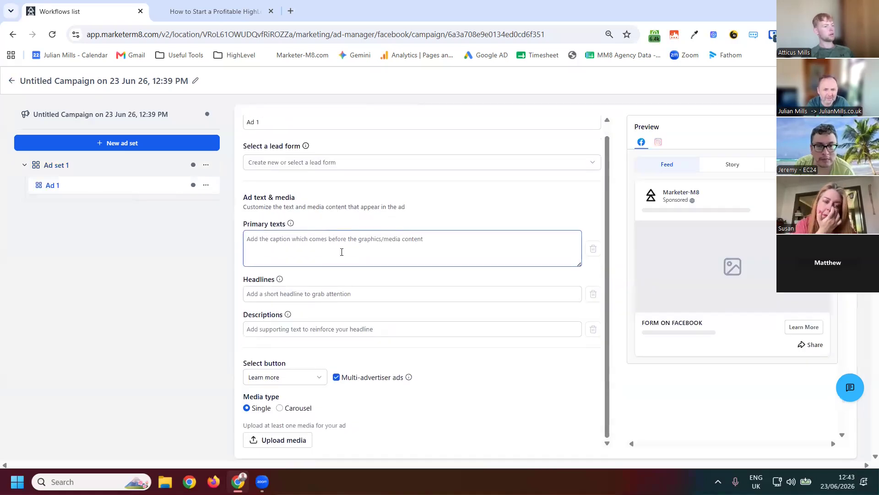
scroll(317, 319, "up", 2)
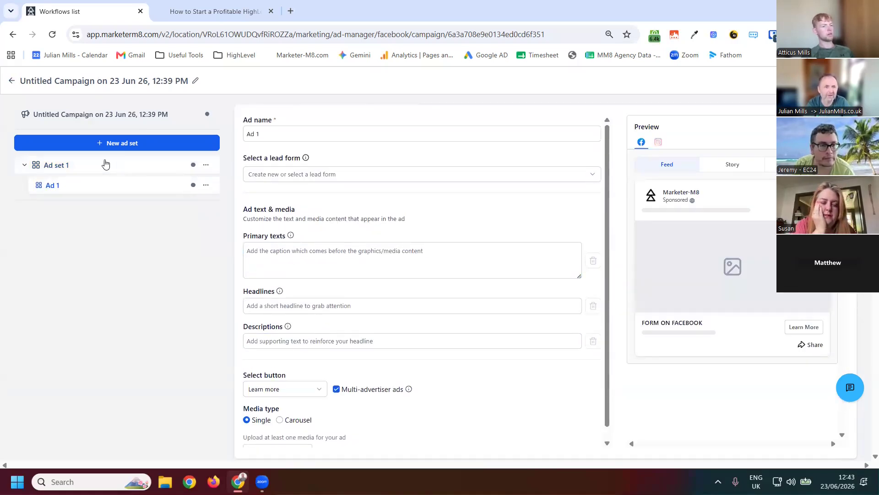
Step: Return to Ad set 1 and look over the target interests fields in its intended audience section
left_click(105, 166)
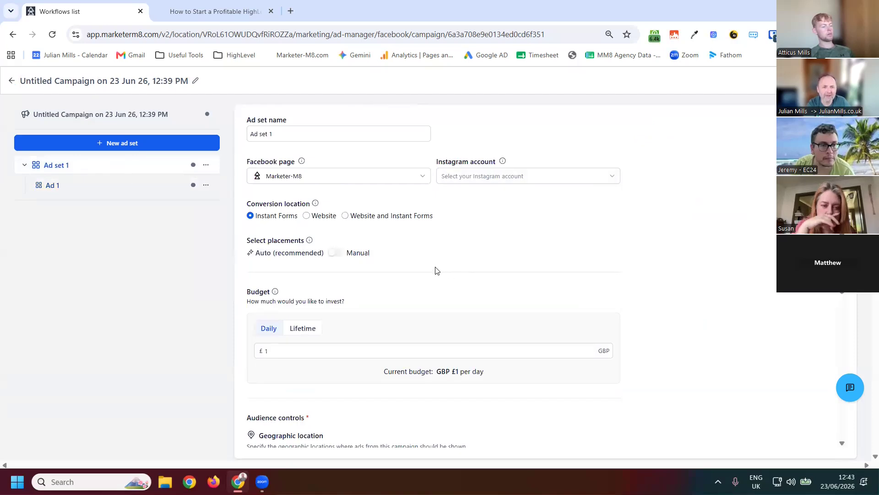
scroll(392, 263, "down", 5)
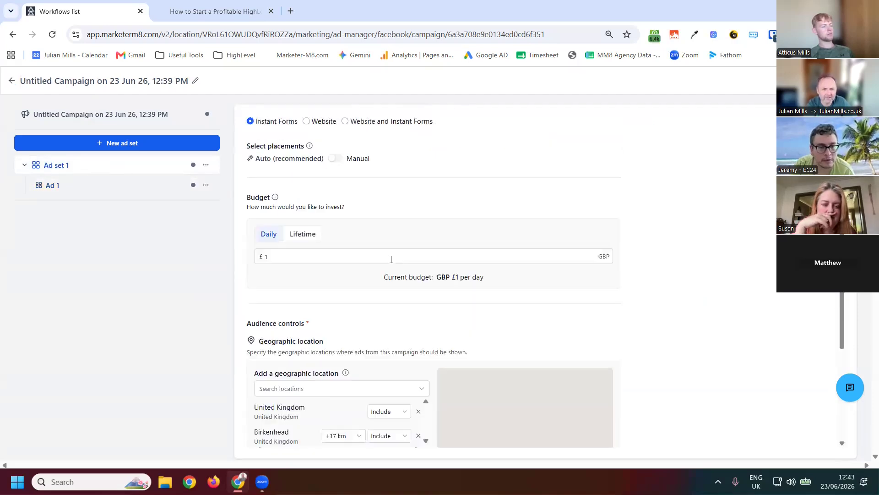
scroll(389, 263, "down", 1)
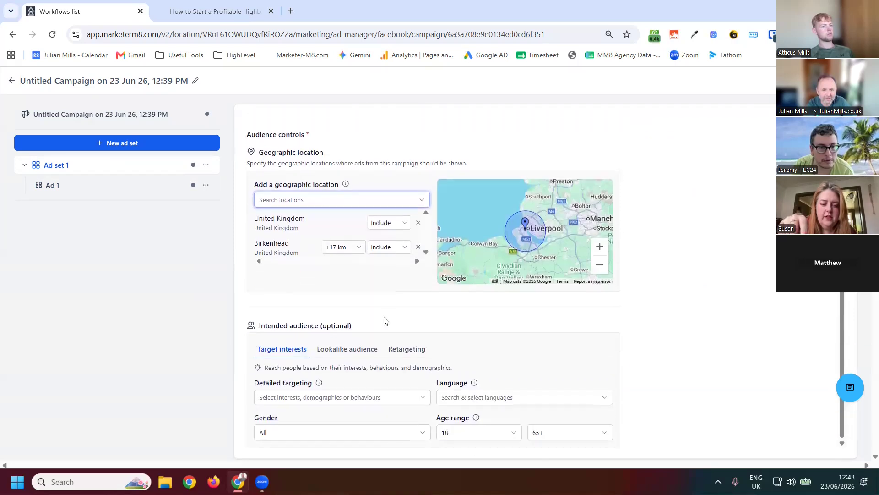
left_click(327, 402)
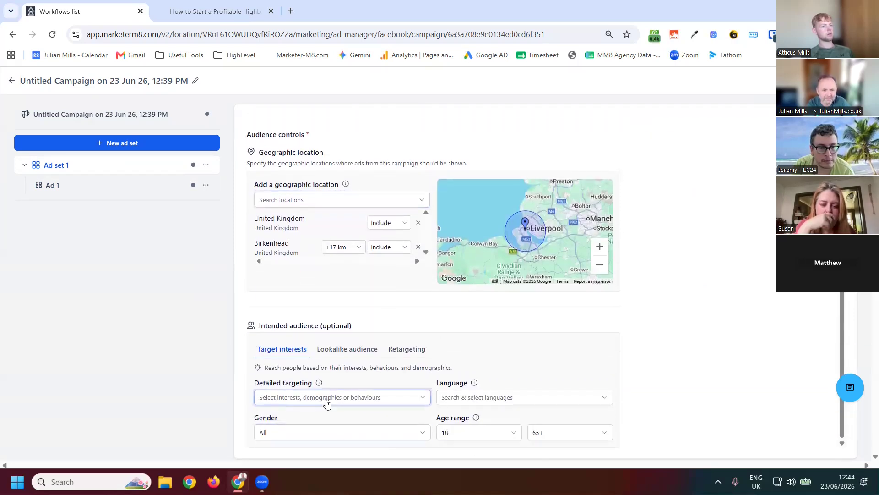
left_click(461, 364)
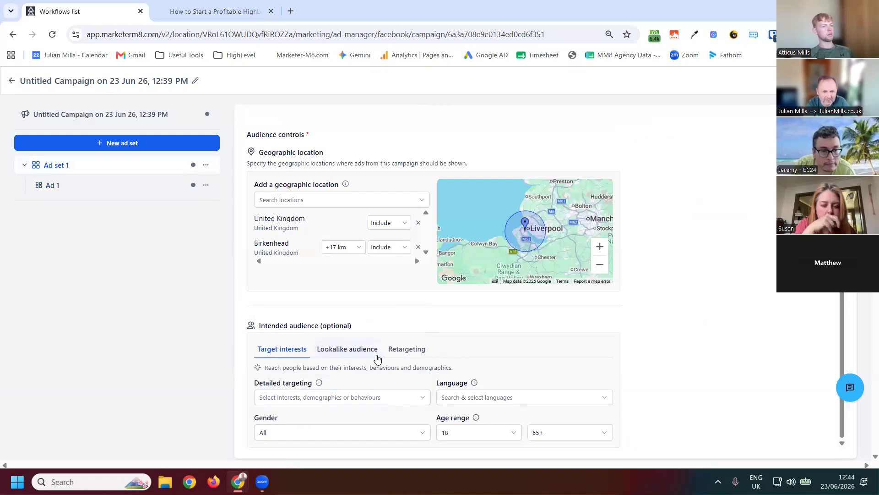
Step: Search the detailed targeting options for small business audiences and clear the search without selecting any
left_click(342, 398)
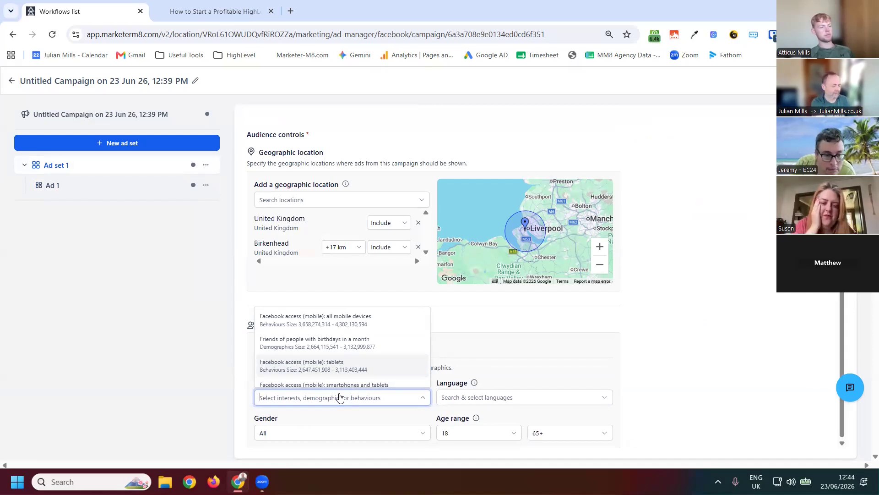
type("small")
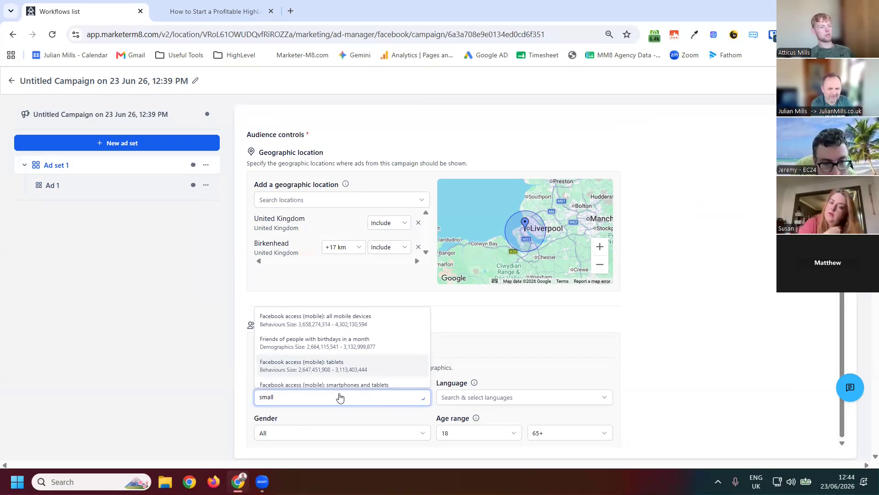
type(" business")
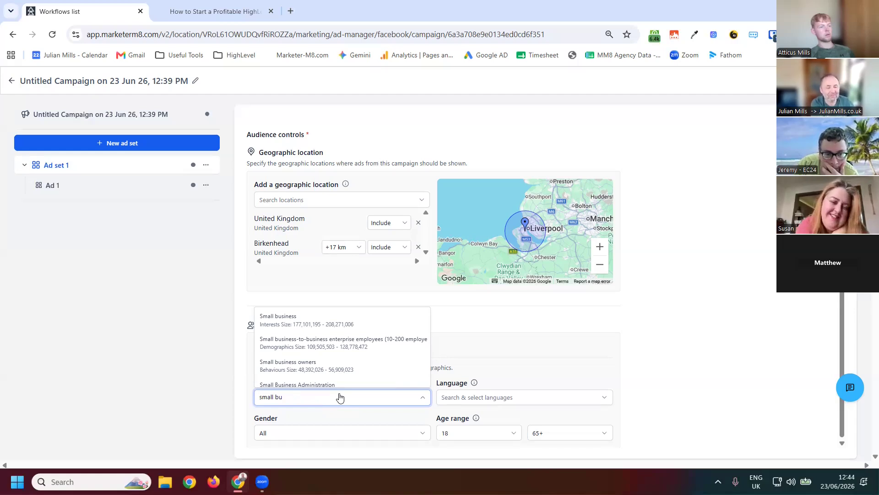
key("BackSpace")
key("BackSpace")
key("BackSpace")
key("BackSpace")
key("BackSpace")
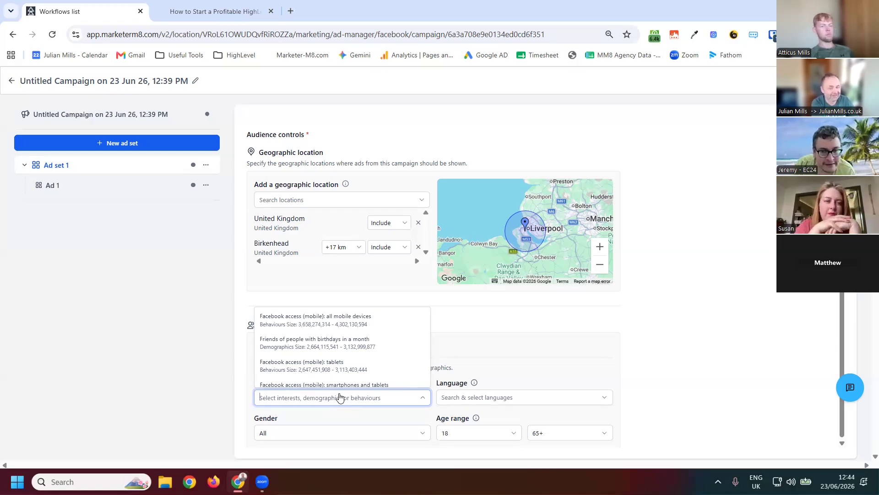
Step: Search detailed targeting for "electrician" and add the Electrician demographic to the intended audience
type("electrician")
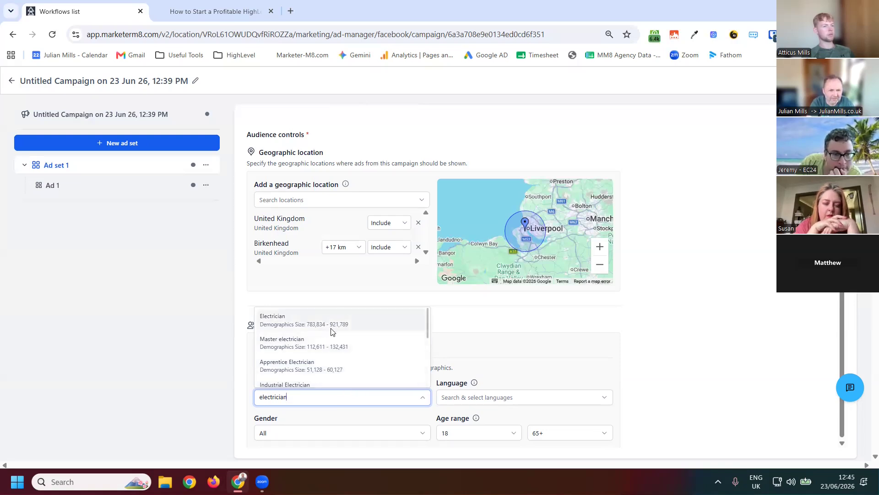
scroll(330, 334, "down", 3)
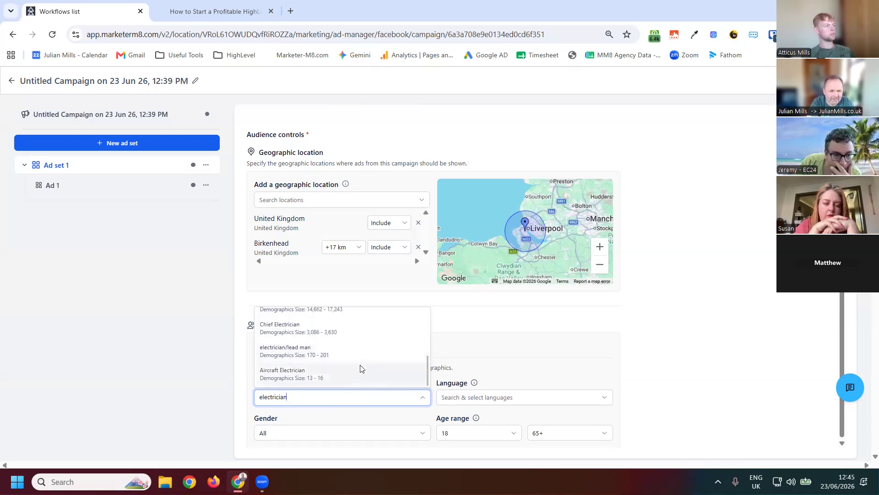
scroll(362, 378, "up", 4)
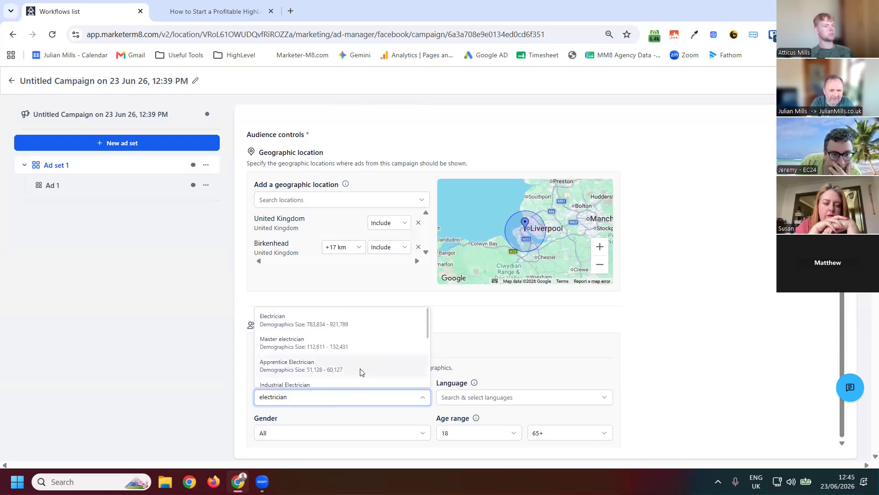
left_click(310, 328)
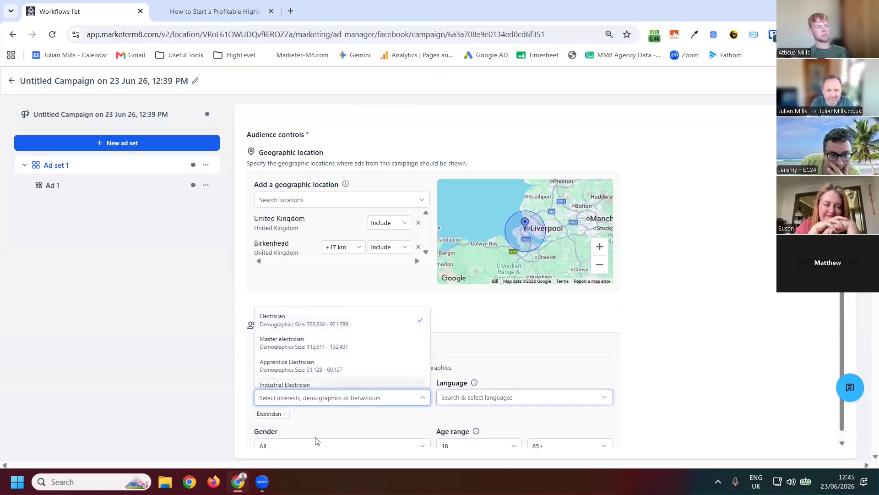
scroll(387, 419, "down", 1)
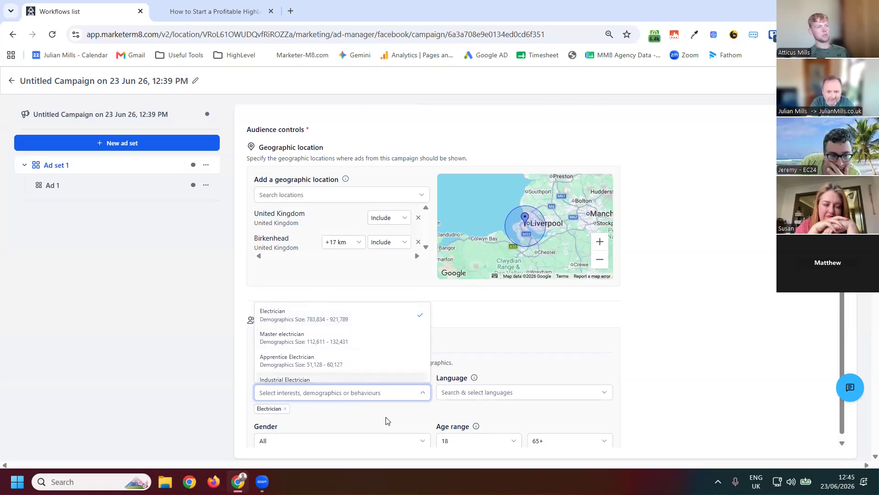
scroll(541, 376, "down", 1)
left_click(650, 337)
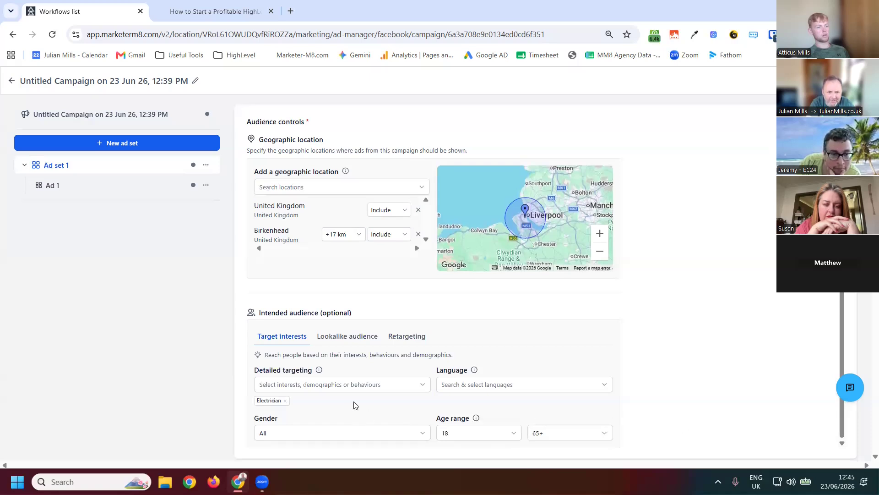
Step: Review the other electrician options in detailed targeting and the ad set's budget and location settings without changing them
left_click(351, 386)
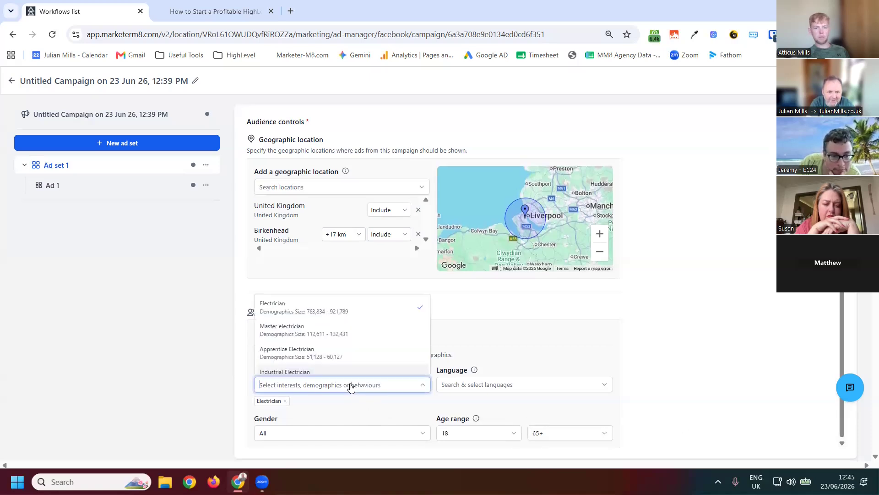
left_click(358, 416)
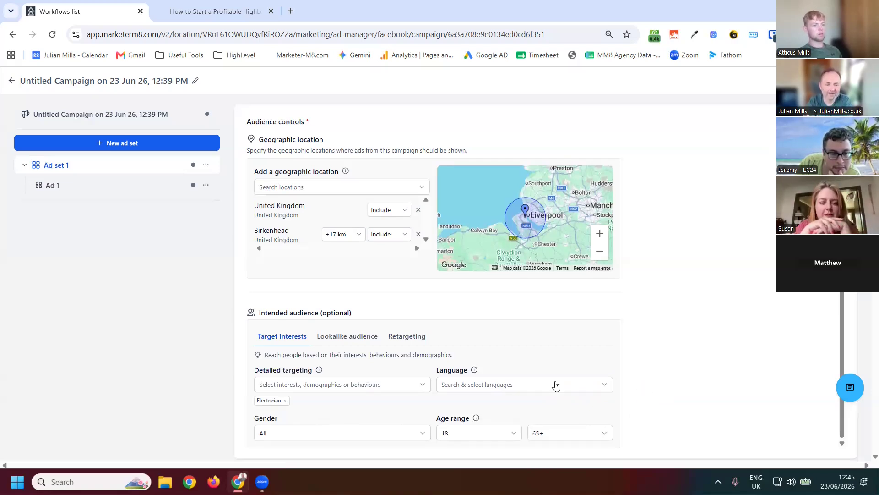
left_click(333, 385)
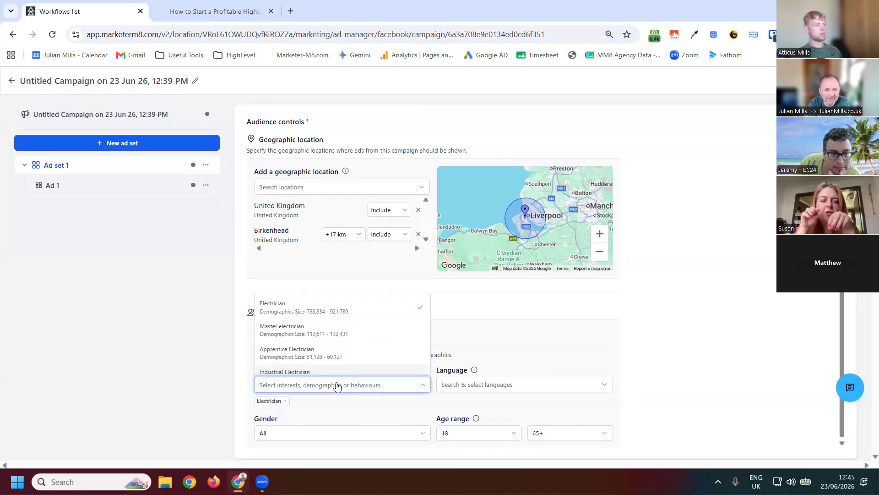
left_click(705, 351)
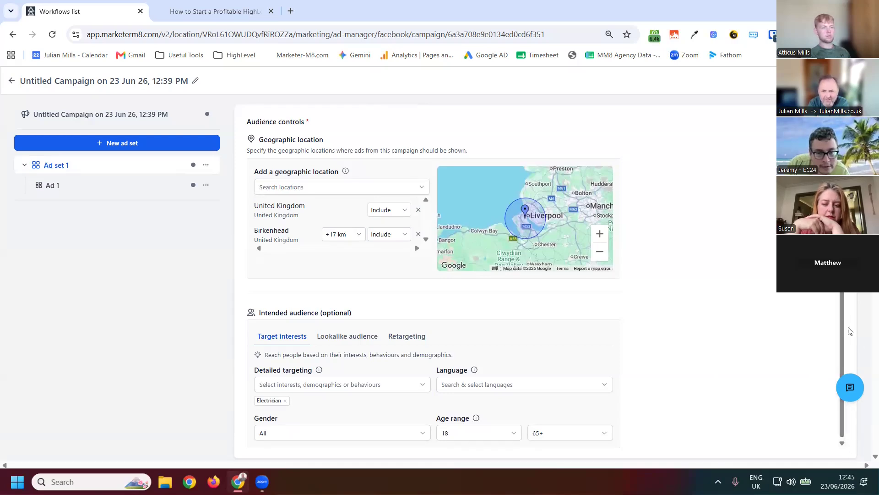
scroll(851, 312, "up", 2)
scroll(538, 275, "up", 1)
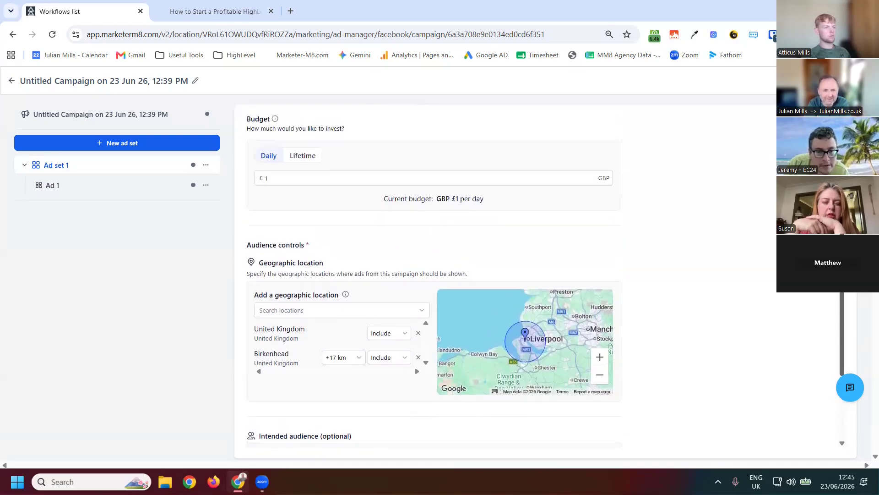
scroll(449, 338, "down", 3)
left_click(346, 387)
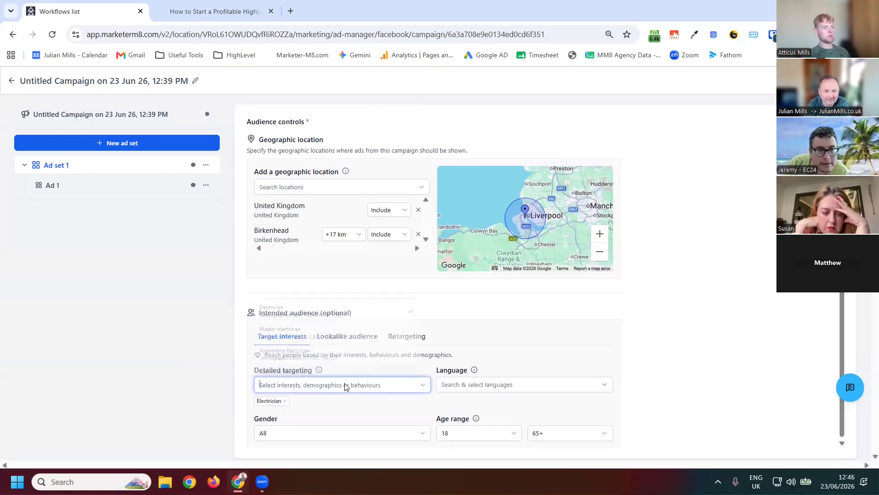
left_click(525, 347)
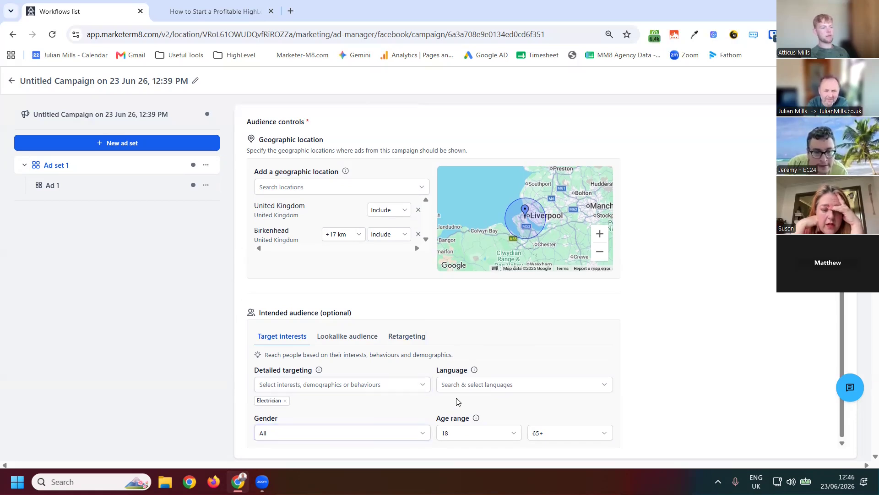
Step: Check the language field and the lookalike audience options, and return to the target interests of the intended audience
left_click(470, 390)
left_click(632, 367)
left_click(351, 339)
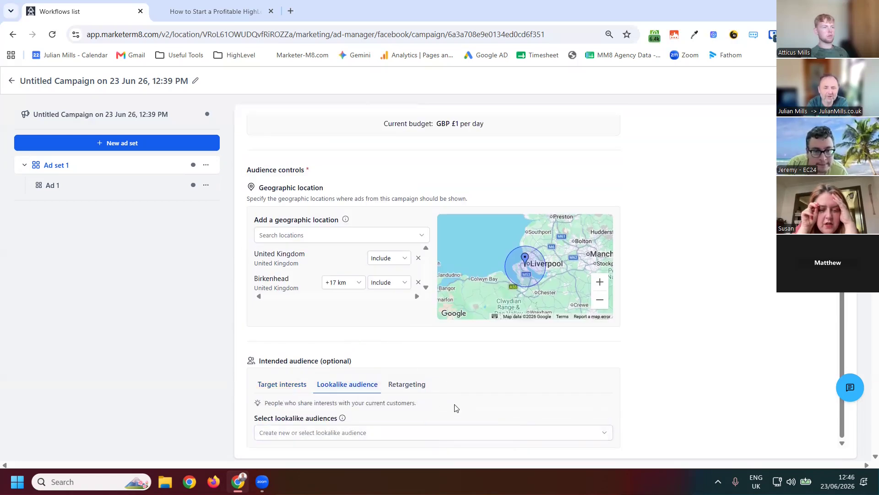
left_click(290, 387)
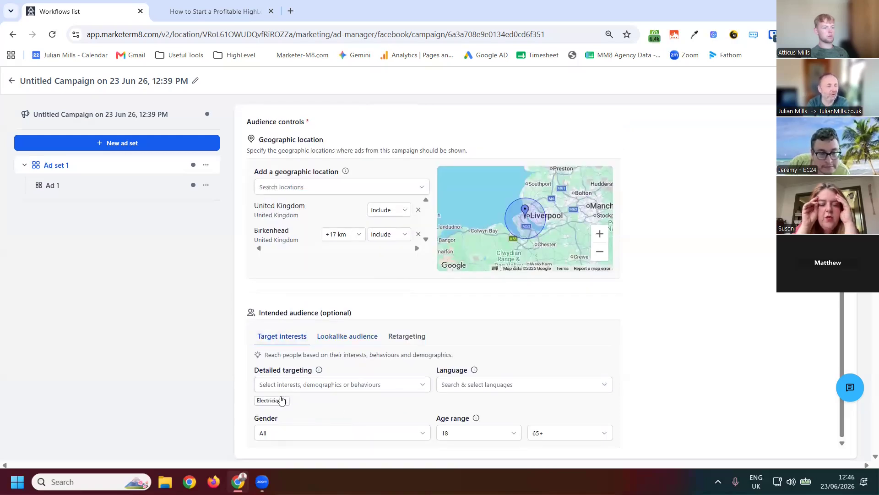
Step: Search detailed targeting for "business owner", add Small business owners to the intended audience, and review the ad set's budget and location
left_click(305, 384)
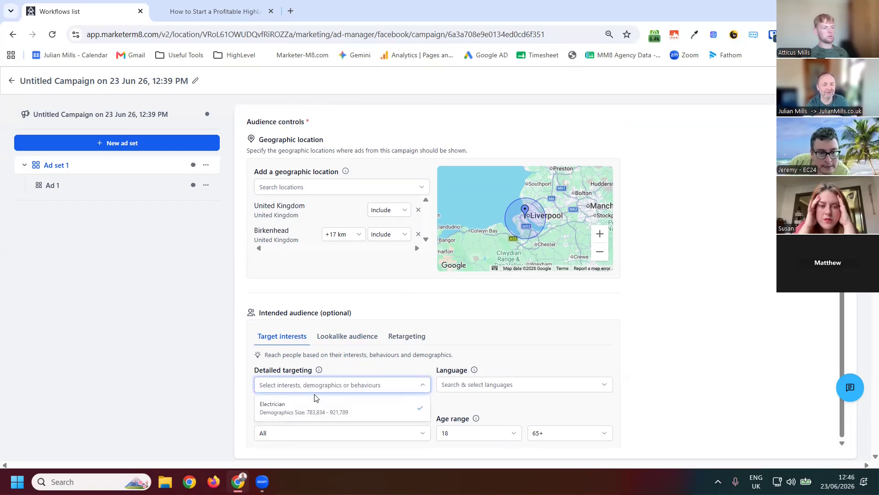
type("business owner")
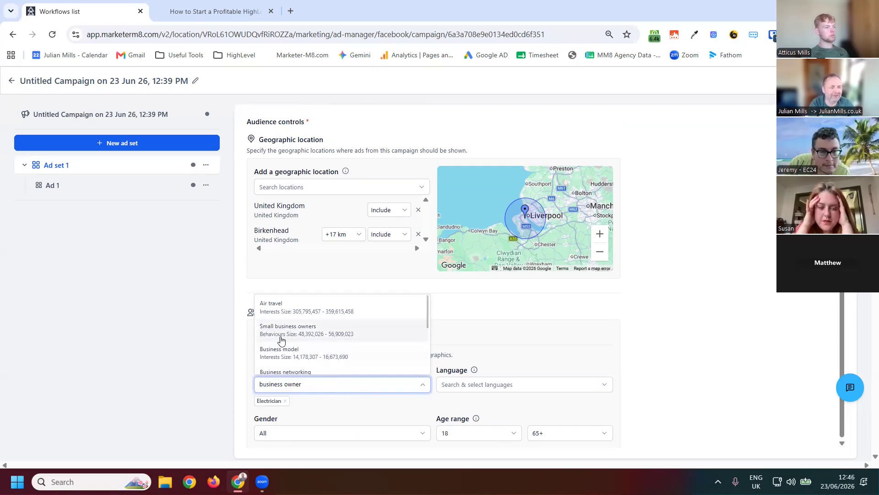
left_click(298, 338)
left_click(594, 341)
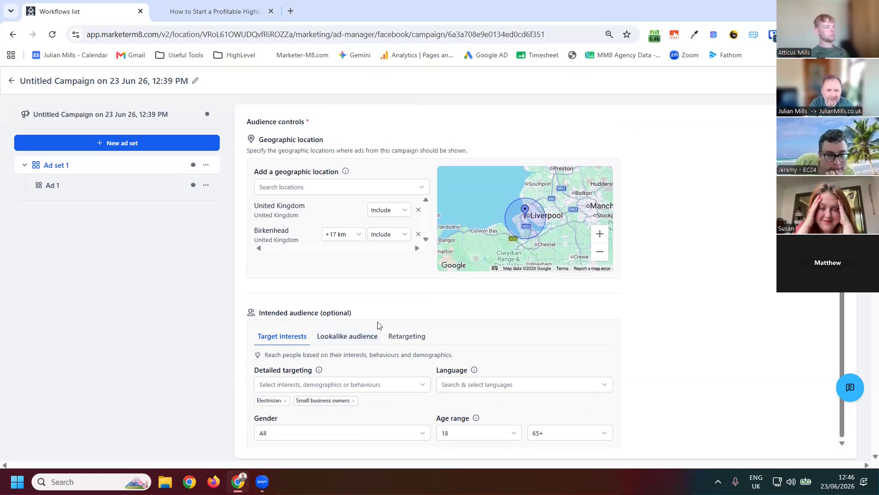
scroll(394, 346, "up", 5)
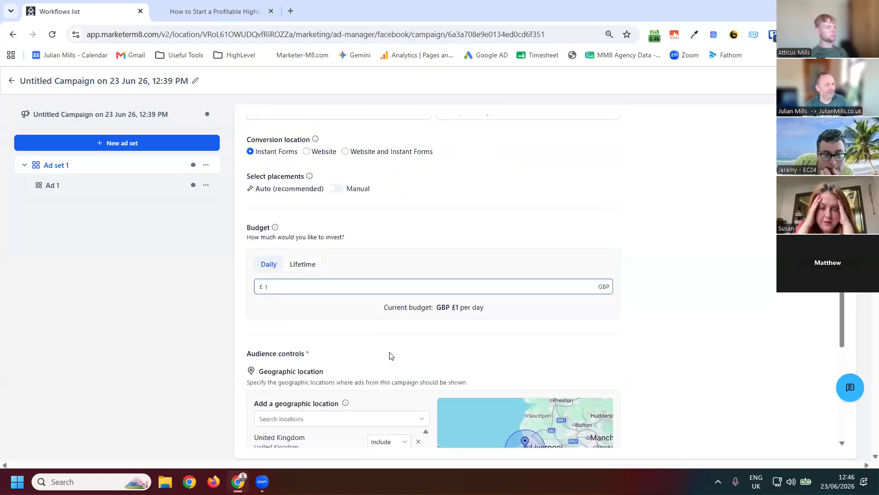
scroll(392, 356, "down", 5)
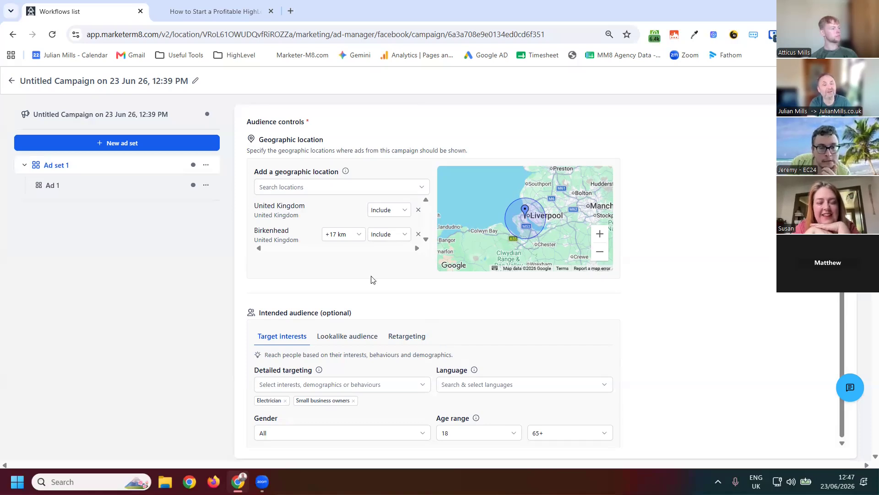
Step: Leave the campaign editor, start a new automation workflow and search its actions for "facebook"
left_click(12, 81)
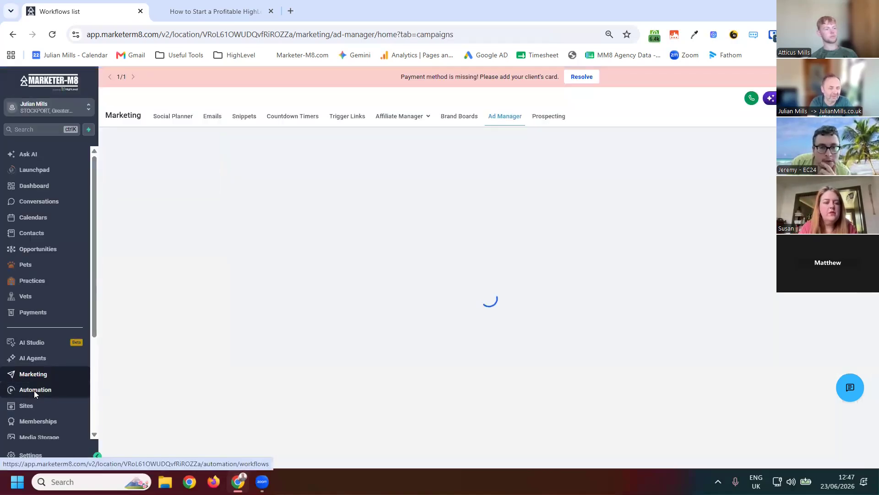
left_click(35, 392)
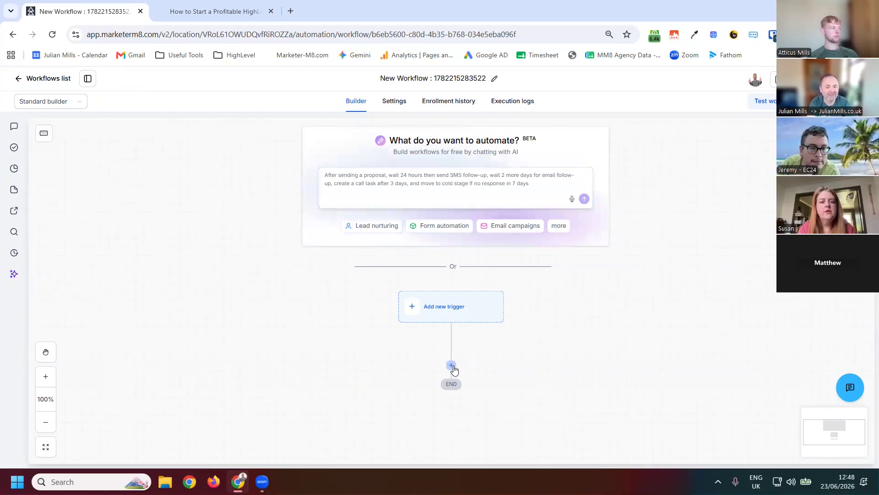
left_click(451, 366)
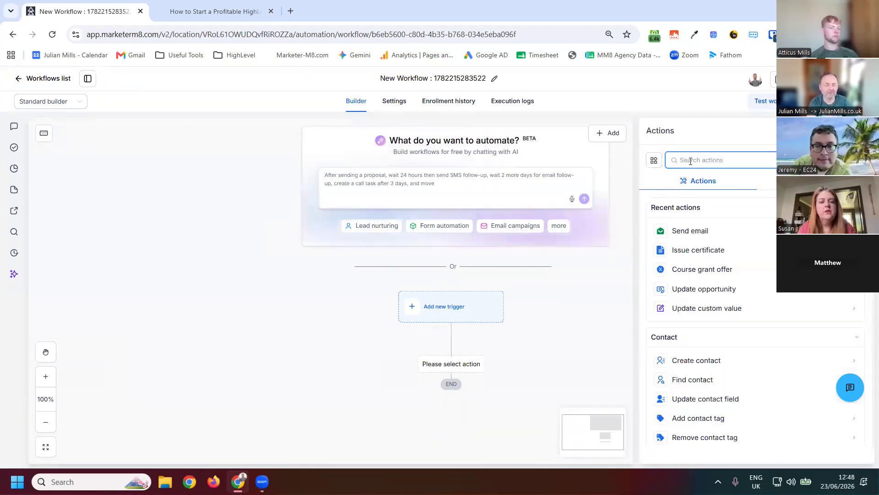
type("facebook")
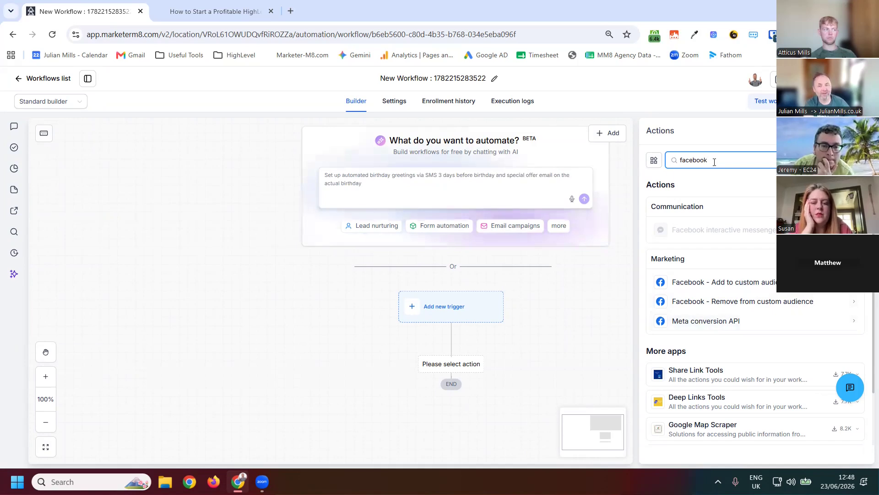
Step: Search the workflow actions for "google" instead and look through the matching actions
key("BackSpace")
key("BackSpace")
key("BackSpace")
key("BackSpace")
key("BackSpace")
key("BackSpace")
key("BackSpace")
key("BackSpace")
type("google")
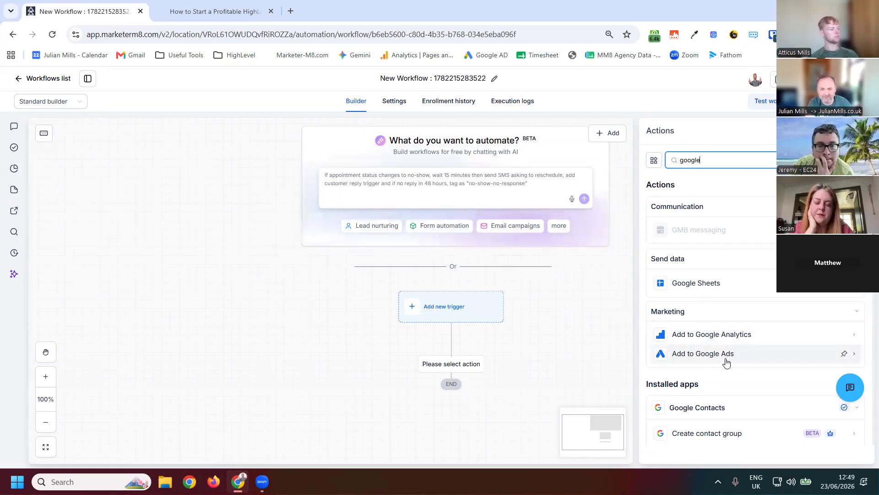
scroll(726, 363, "down", 2)
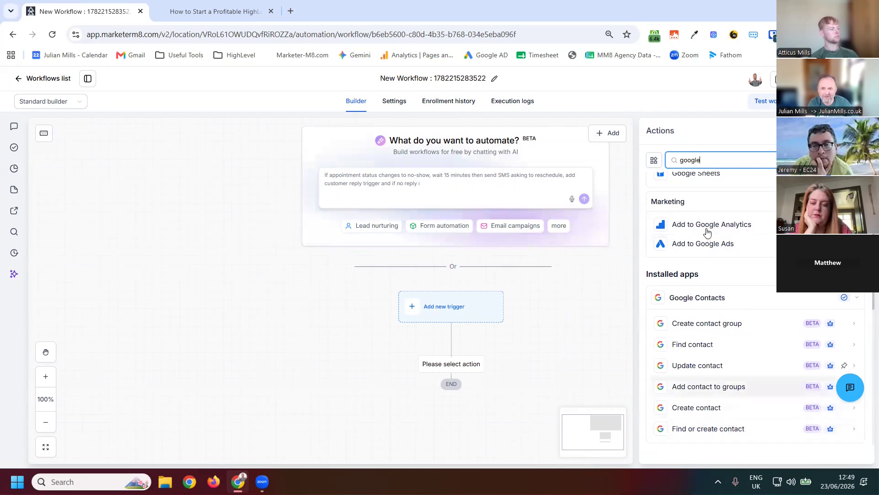
Step: Choose the Add to Google Ads action for the workflow and check its conversion options
left_click(708, 245)
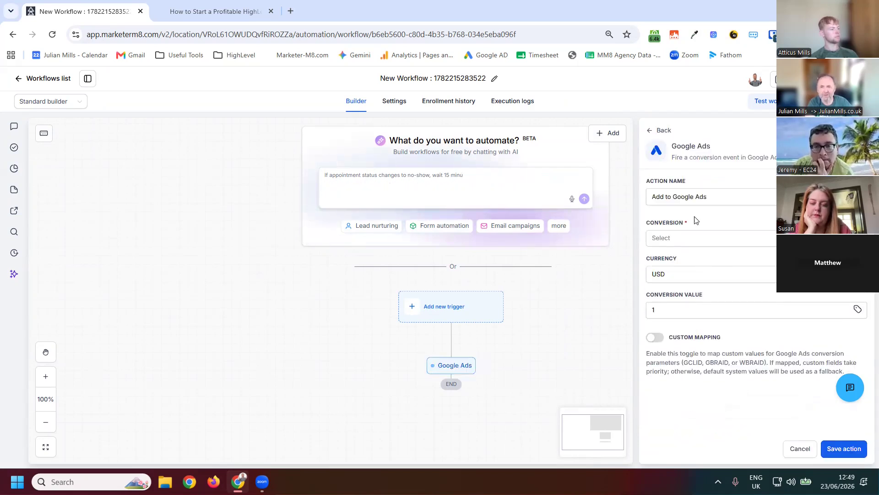
left_click(696, 239)
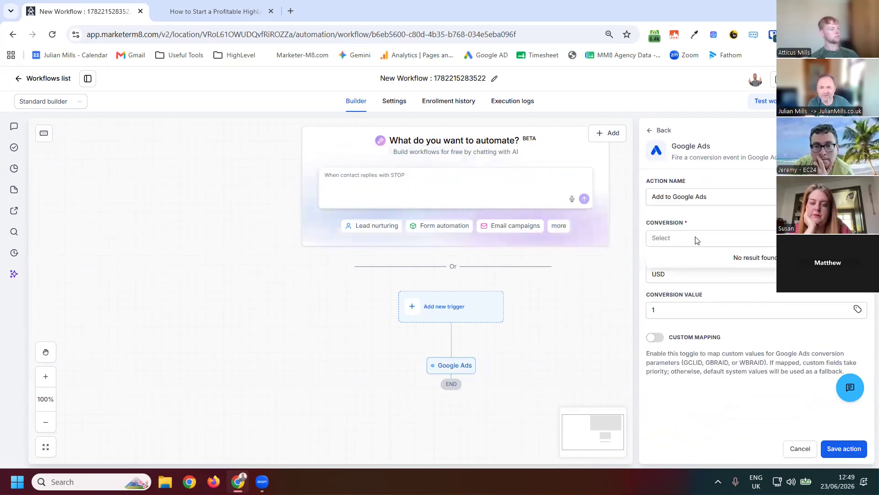
left_click(697, 240)
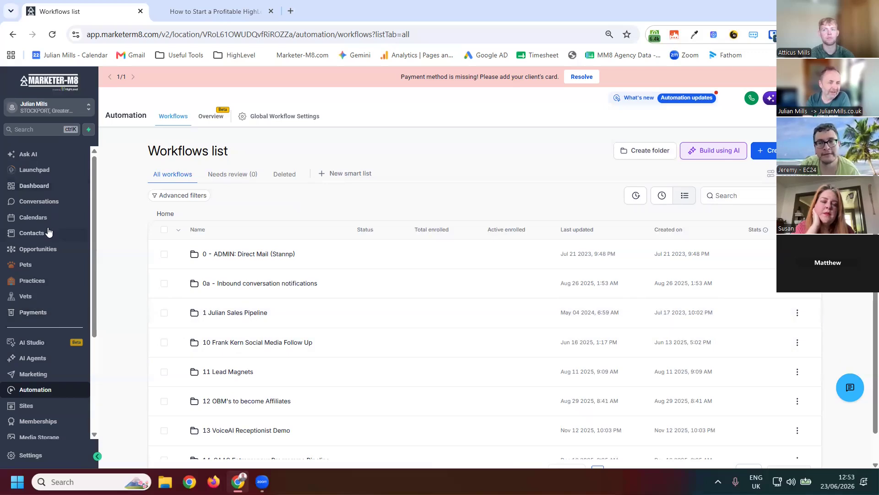
Step: Open the dashboard and examine its Facebook Ads, Google Ads and Google Business Profile reports
left_click(35, 186)
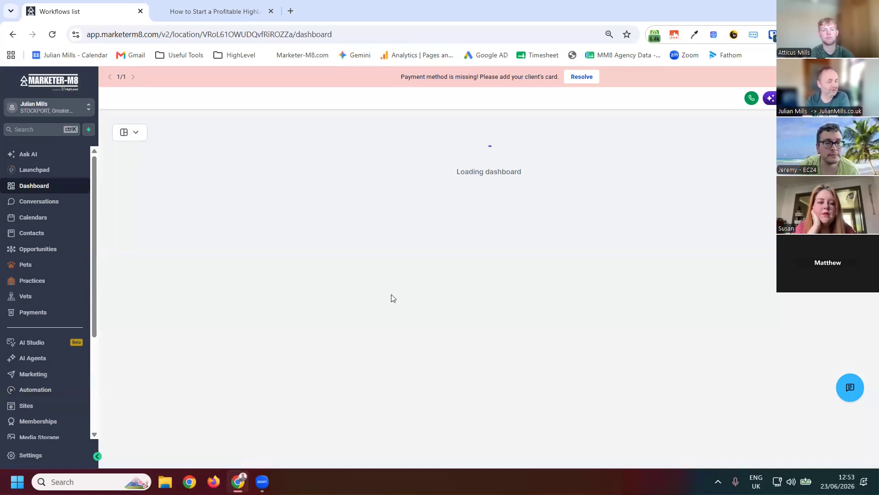
scroll(488, 386, "down", 20)
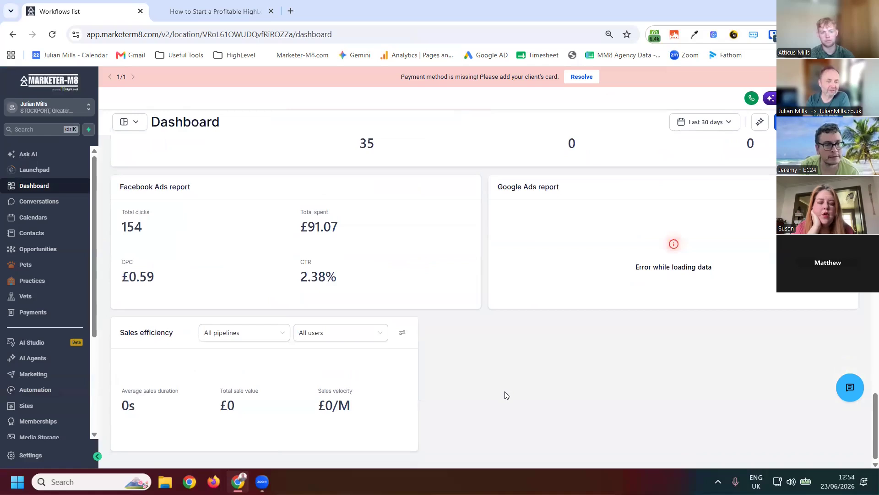
scroll(505, 394, "up", 2)
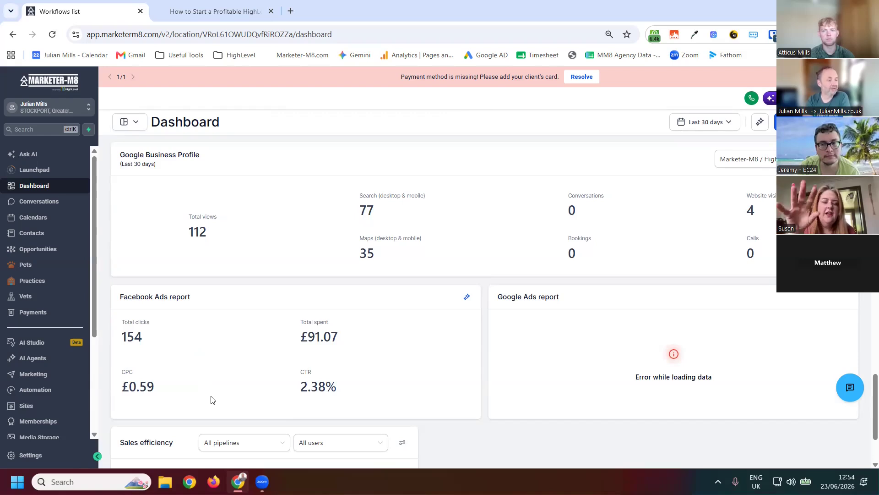
scroll(211, 399, "up", 2)
scroll(211, 400, "up", 2)
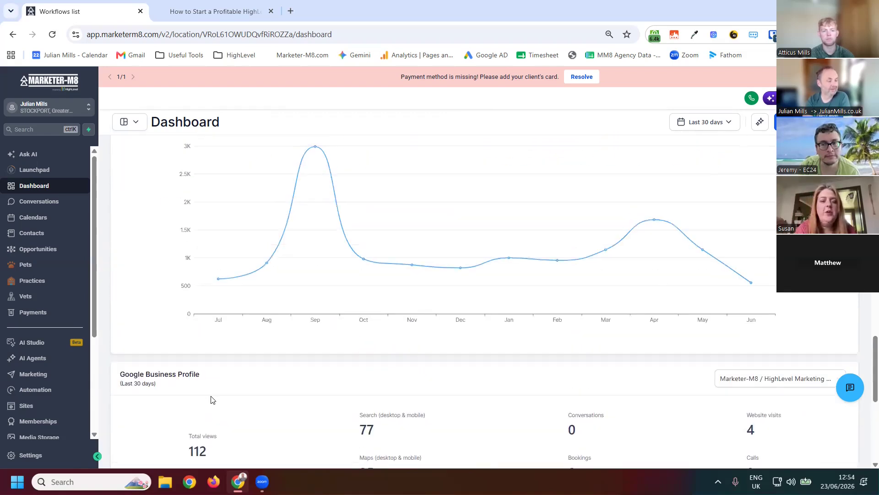
scroll(211, 399, "up", 8)
scroll(212, 400, "up", 10)
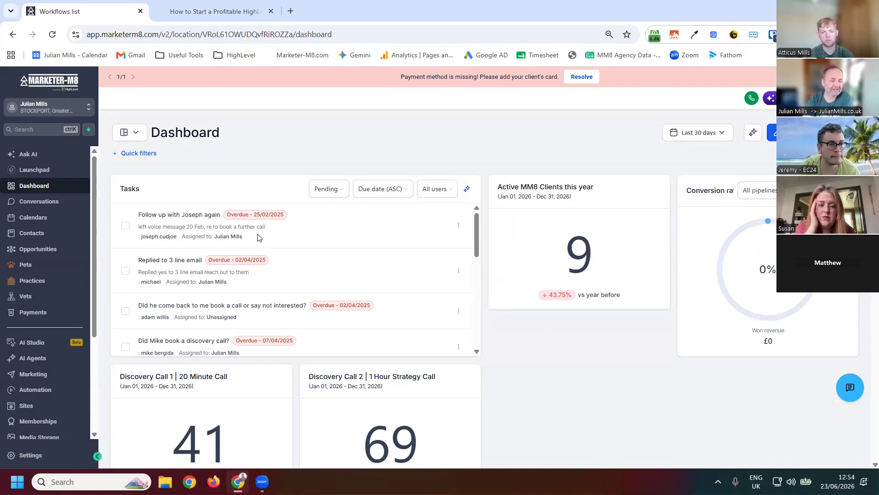
Step: Examine the discovery call and opportunity widgets, and check the list of saved dashboards without switching
scroll(443, 356, "down", 10)
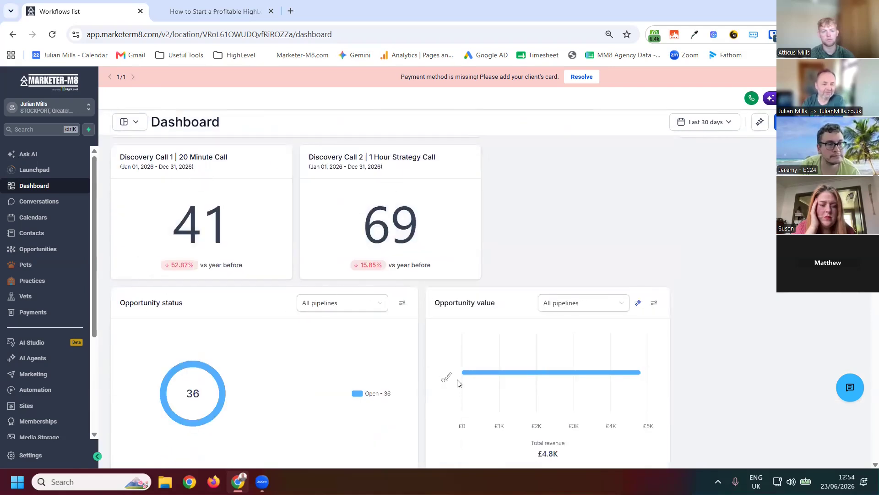
scroll(457, 380, "down", 3)
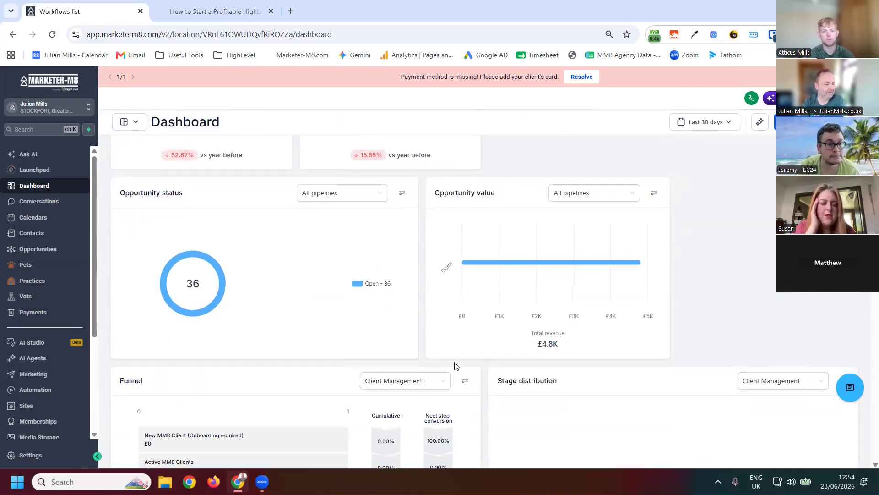
scroll(456, 365, "up", 10)
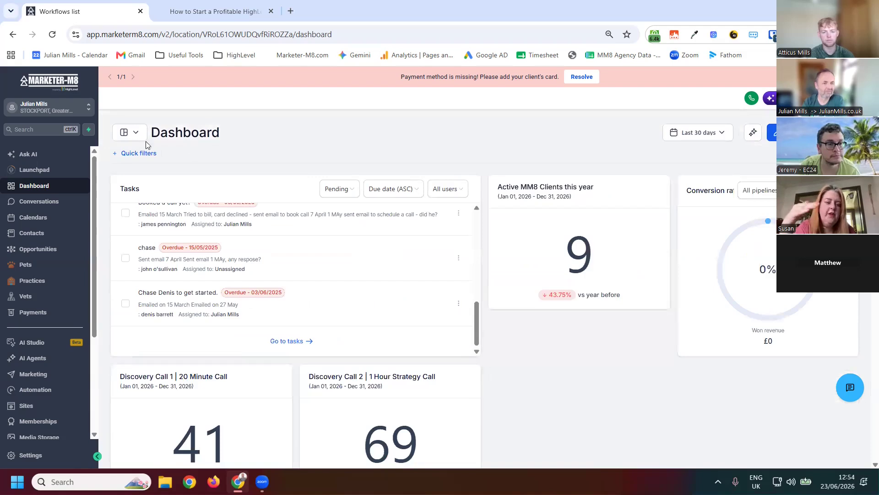
left_click(135, 133)
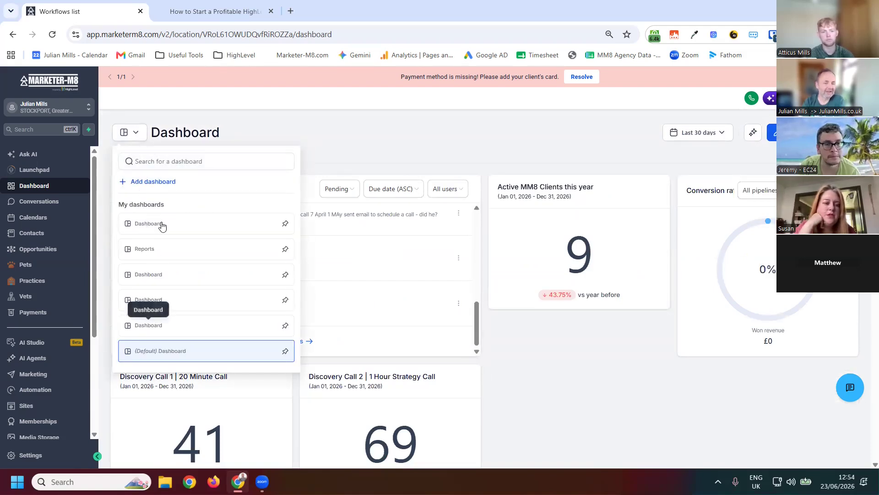
left_click(381, 142)
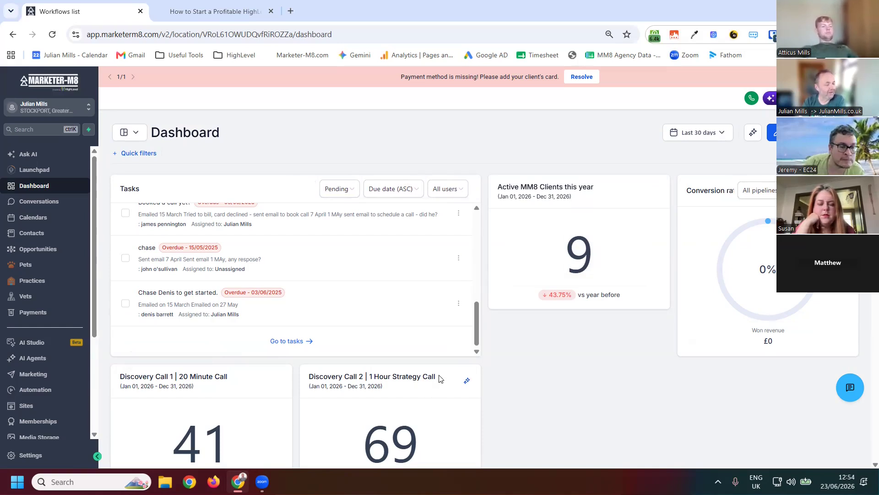
Step: Open the Meta Ads (Facebook Ads) report in the Reporting area
left_click_drag(93, 321, 91, 428)
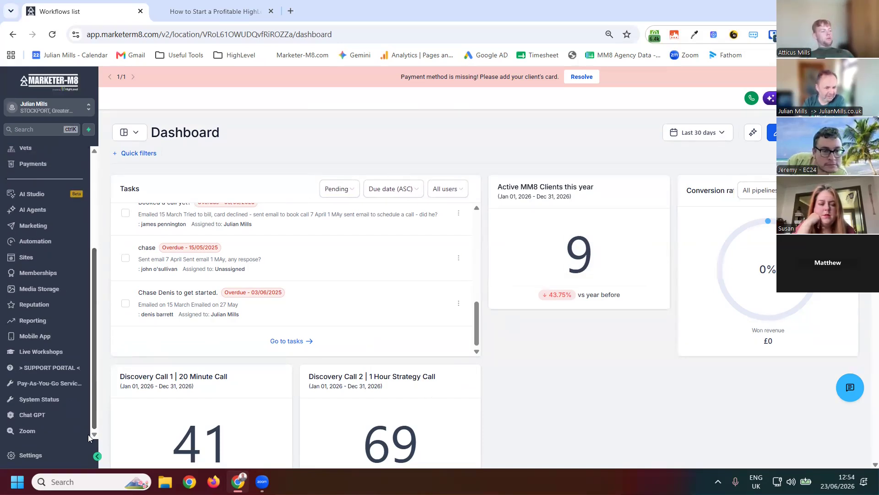
left_click(32, 322)
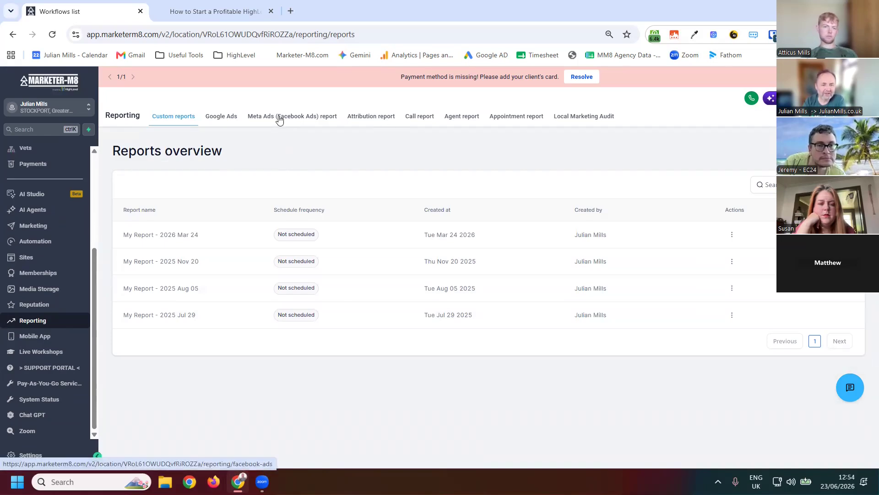
left_click(281, 120)
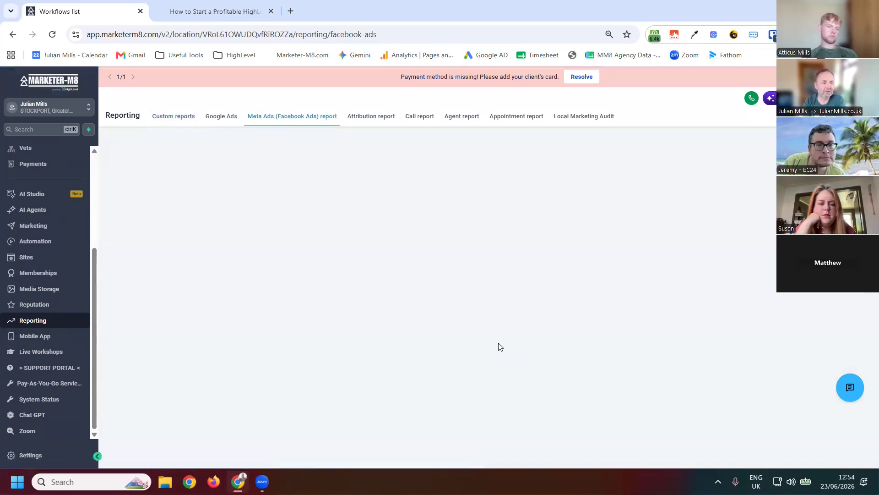